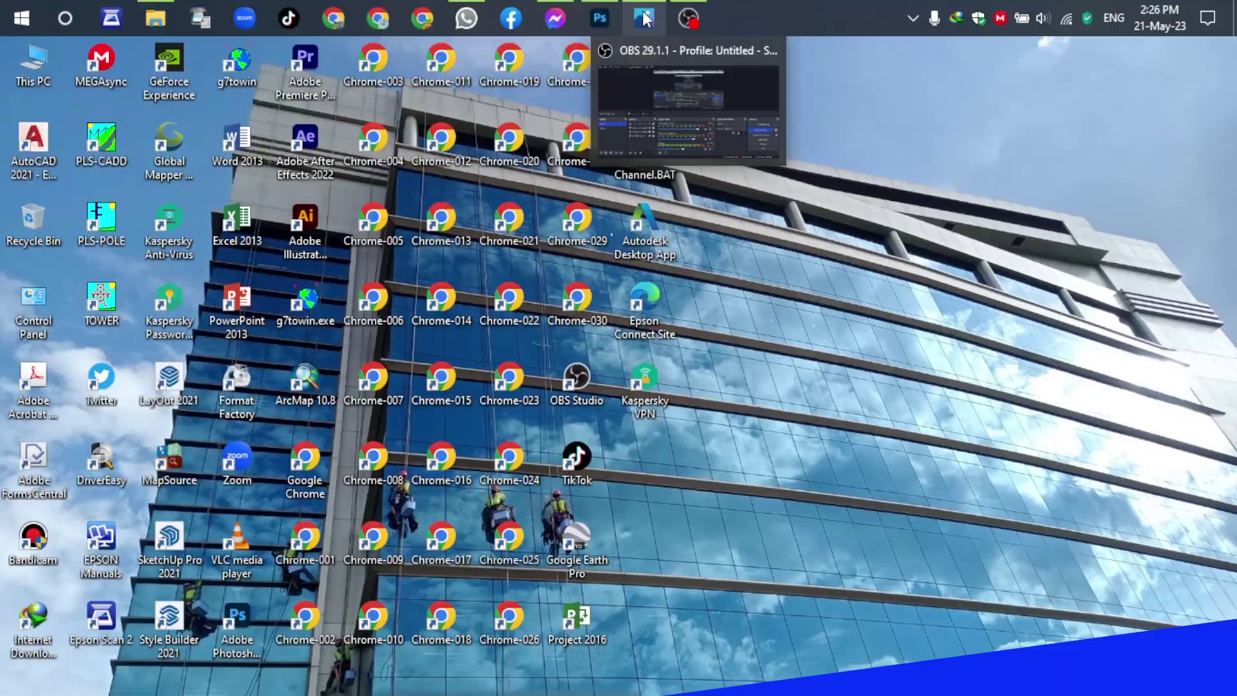
# - Examine the finished Sun Magic juice poster Untitled-1.jpg in the Photos app as the design reference
pyautogui.click(644, 18)
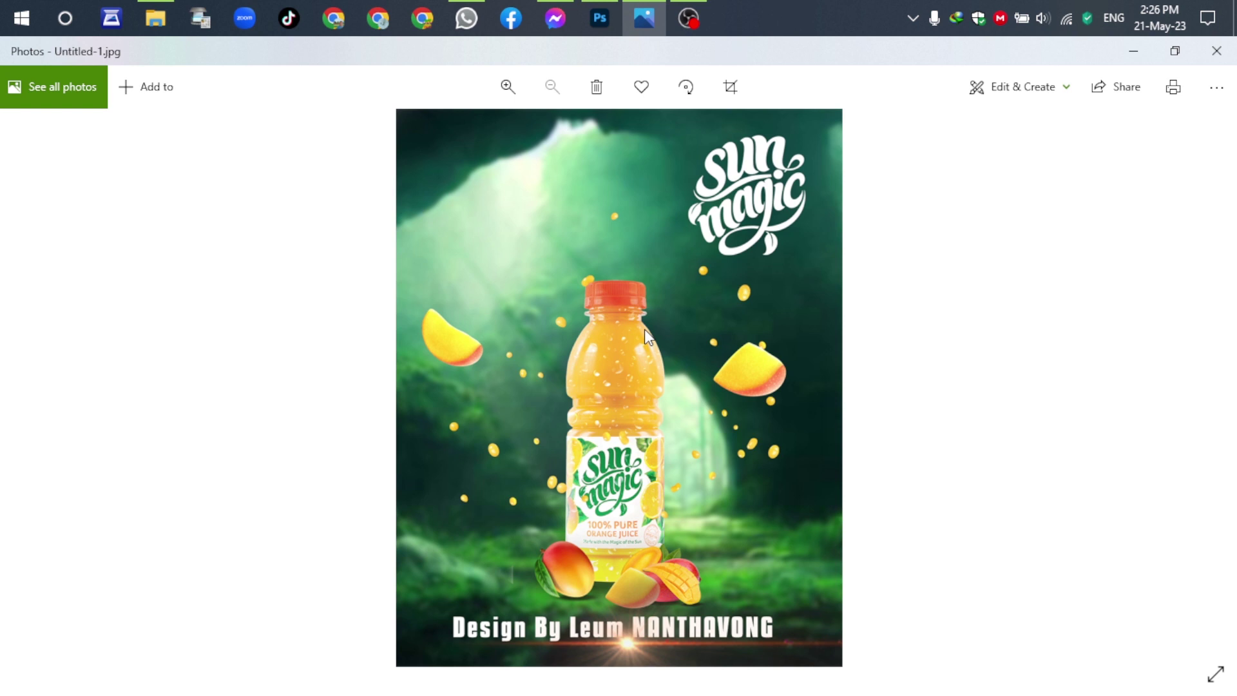
pyautogui.scroll(1, 635, 499)
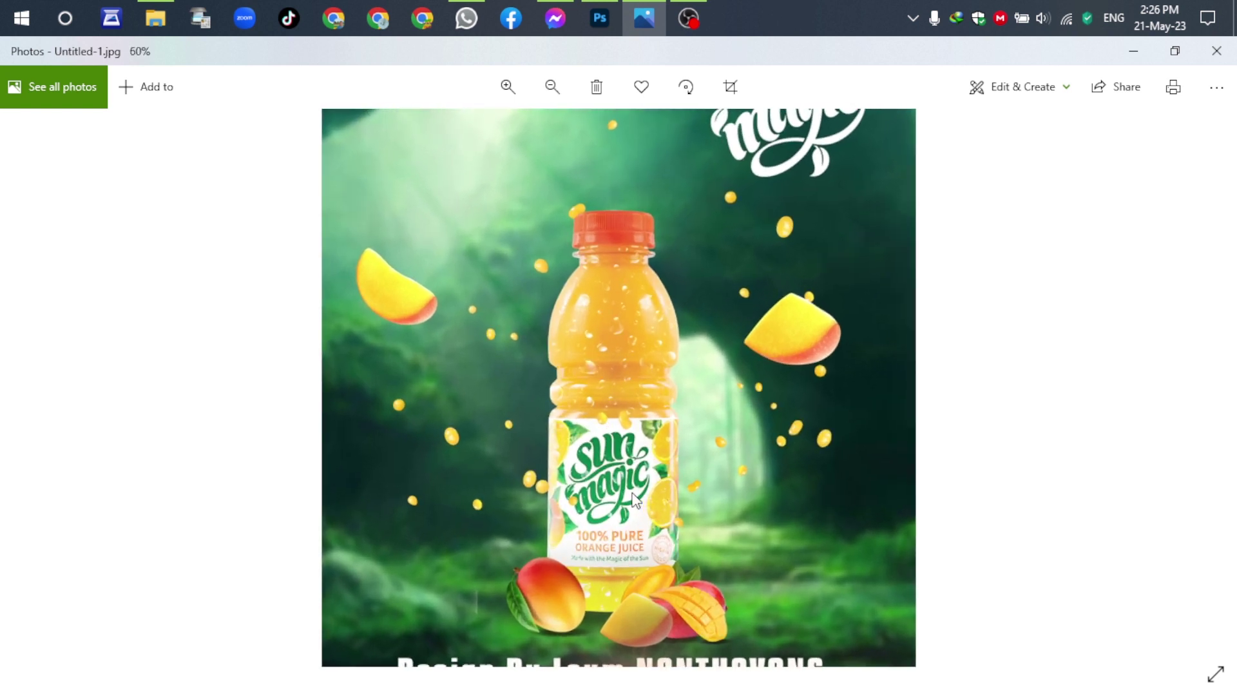
pyautogui.scroll(-2, 590, 439)
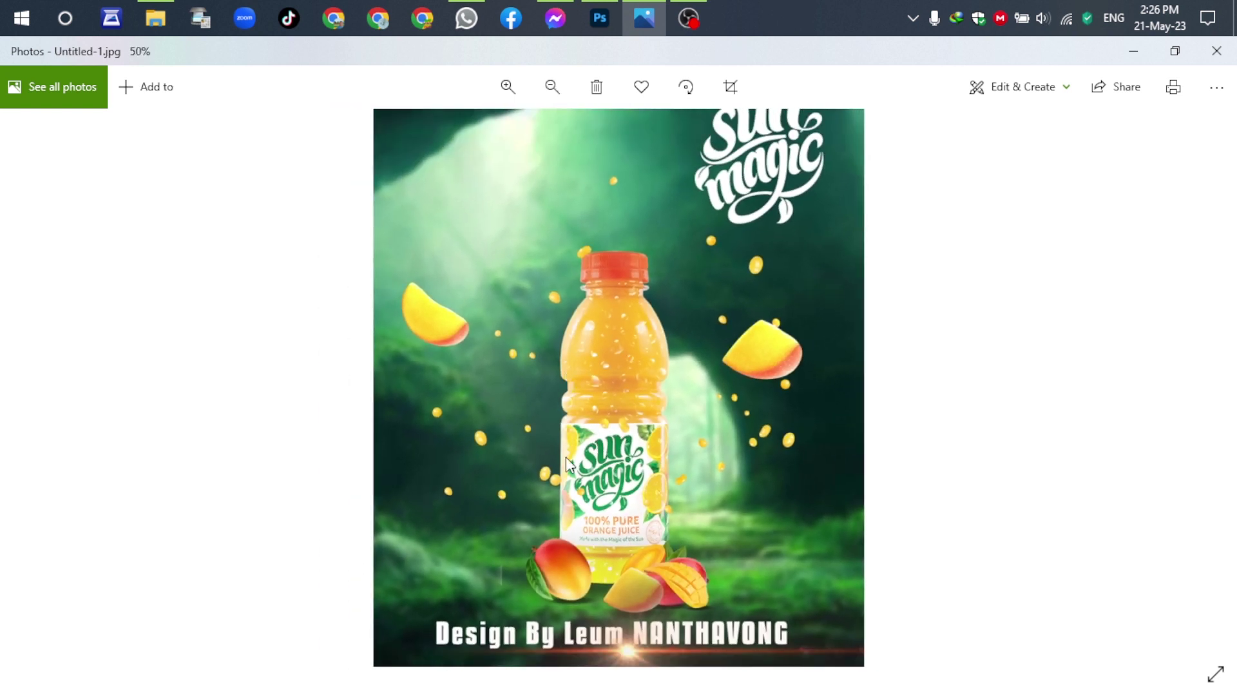
pyautogui.scroll(1, 581, 394)
pyautogui.scroll(-1, 581, 395)
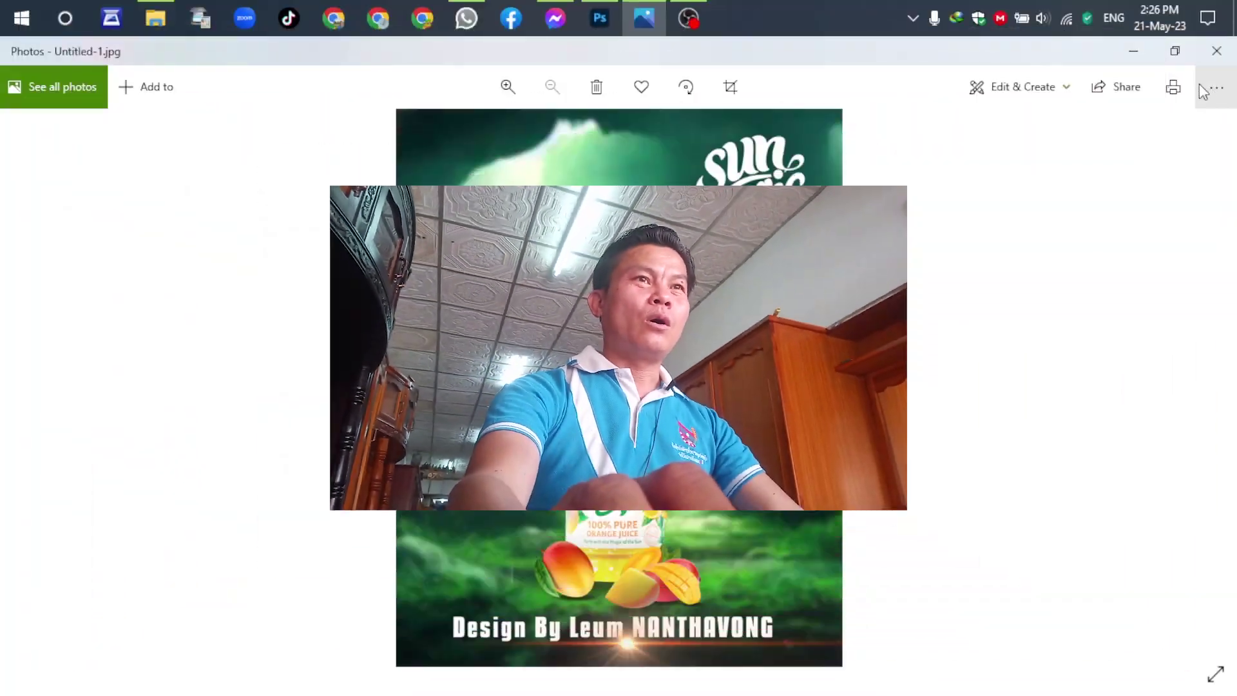
pyautogui.click(1143, 52)
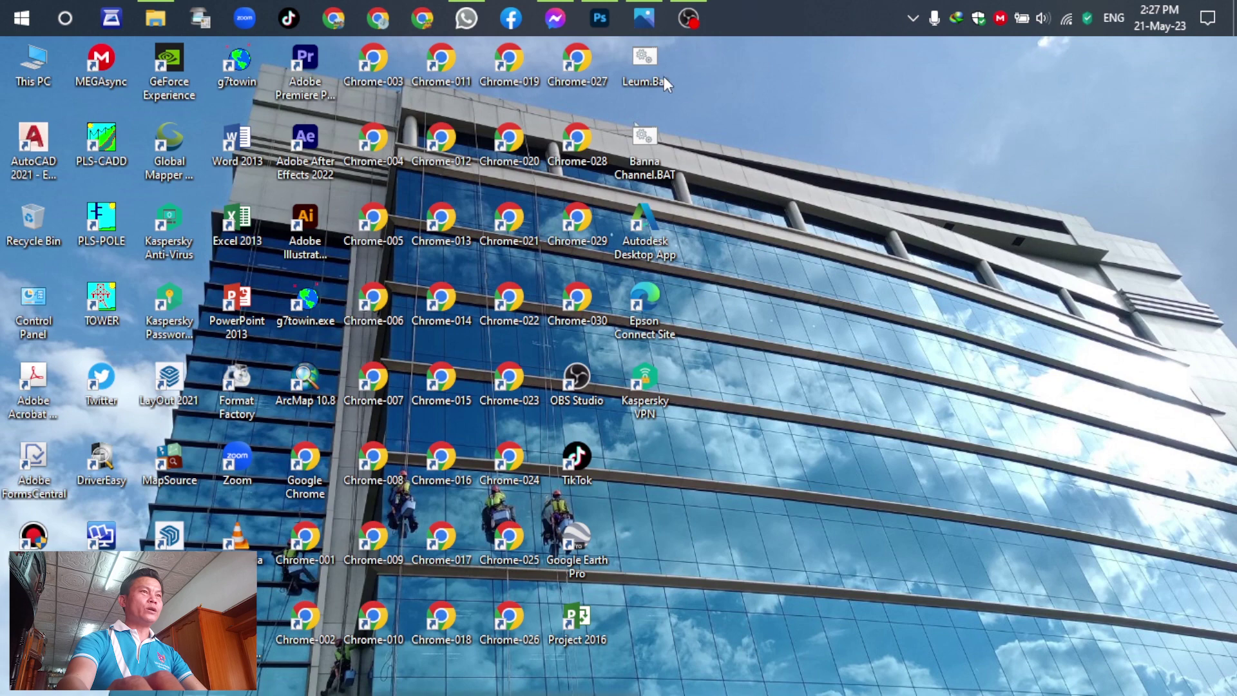
# - Switch to Photoshop and place images.jpeg from the OBS Studio Data folder onto the blank 1080 x 1350 px canvas
pyautogui.click(600, 17)
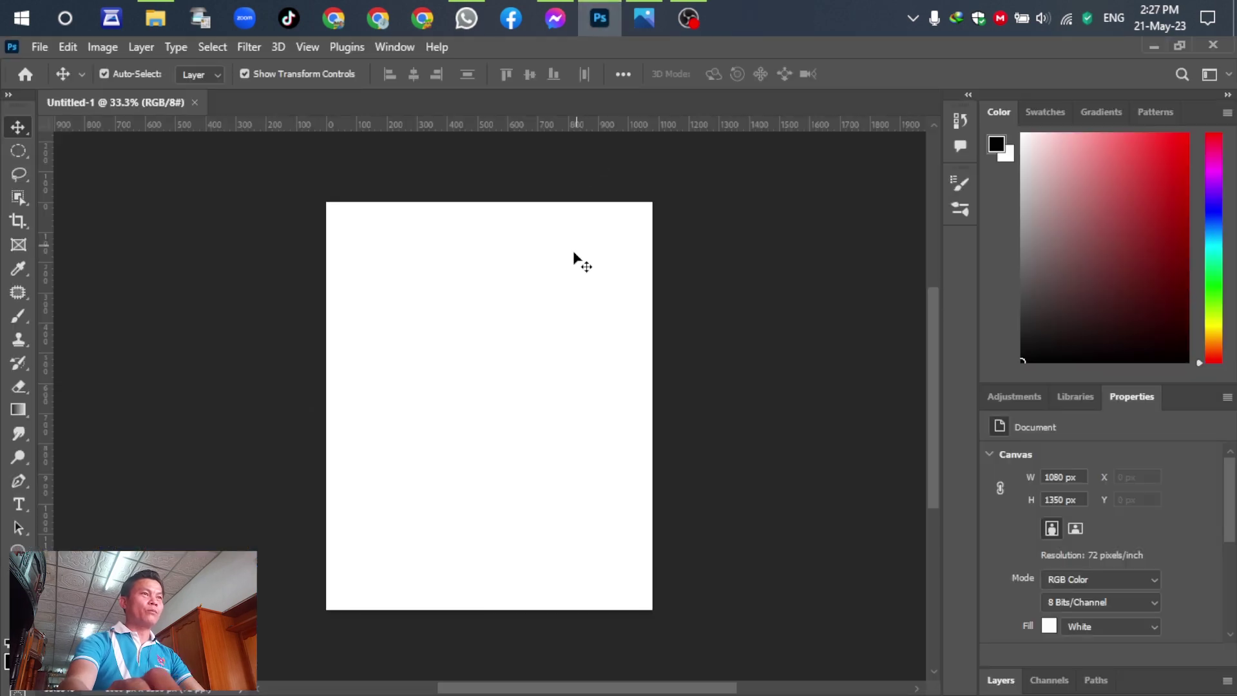
pyautogui.scroll(2, 573, 251)
pyautogui.scroll(-1, 571, 258)
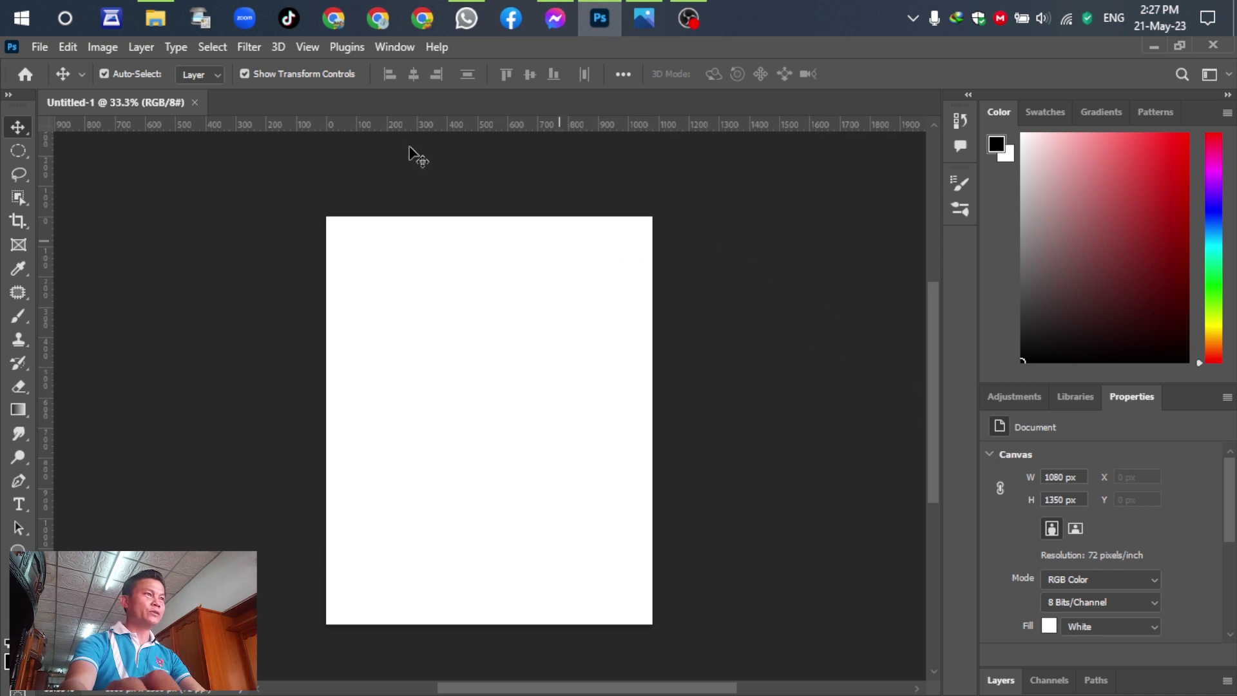
pyautogui.click(160, 14)
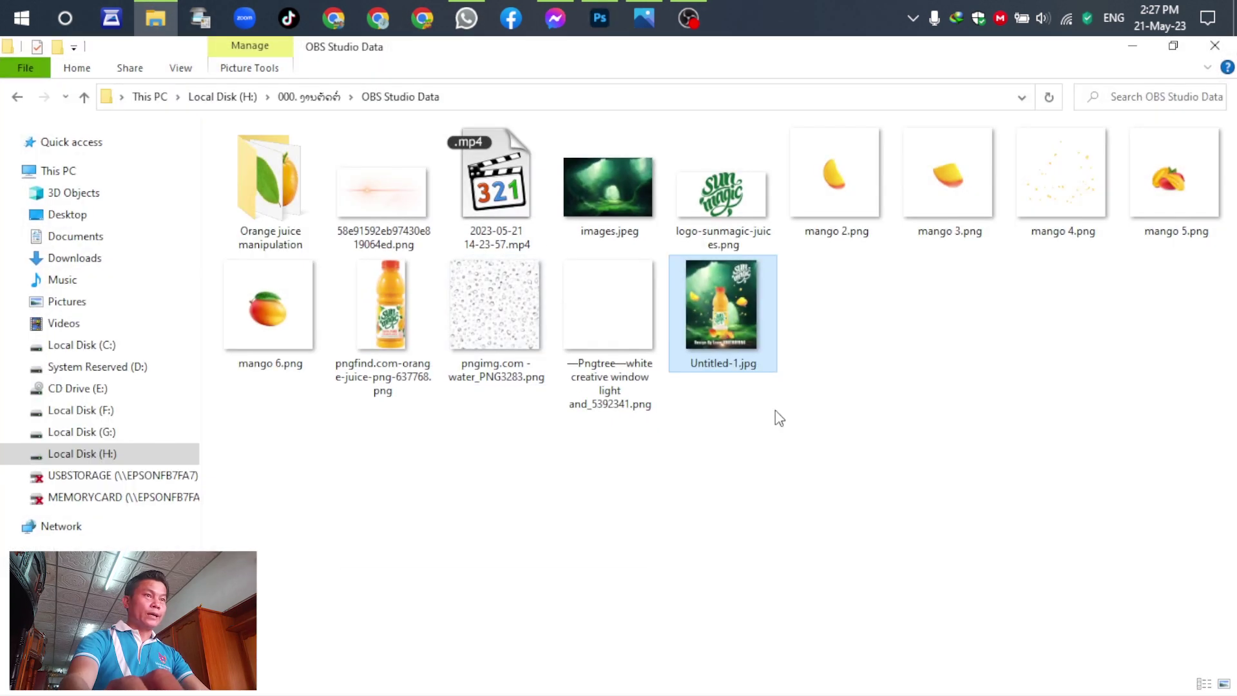
pyautogui.click(833, 438)
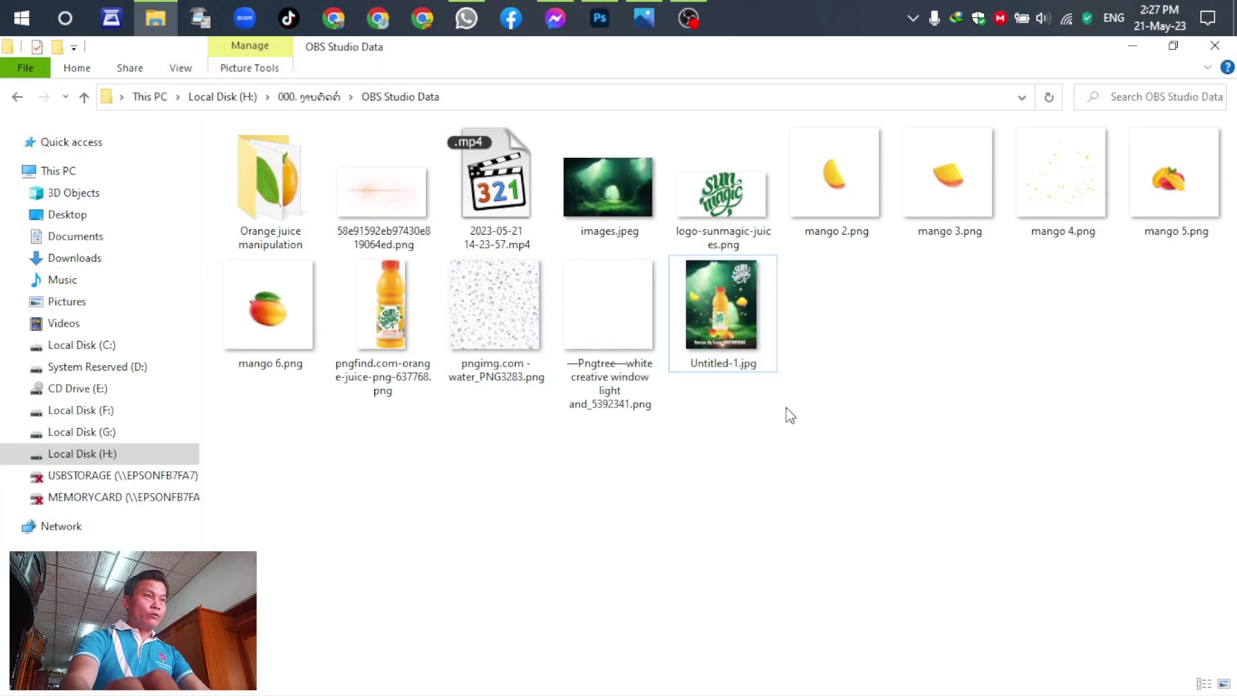
pyautogui.click(604, 197)
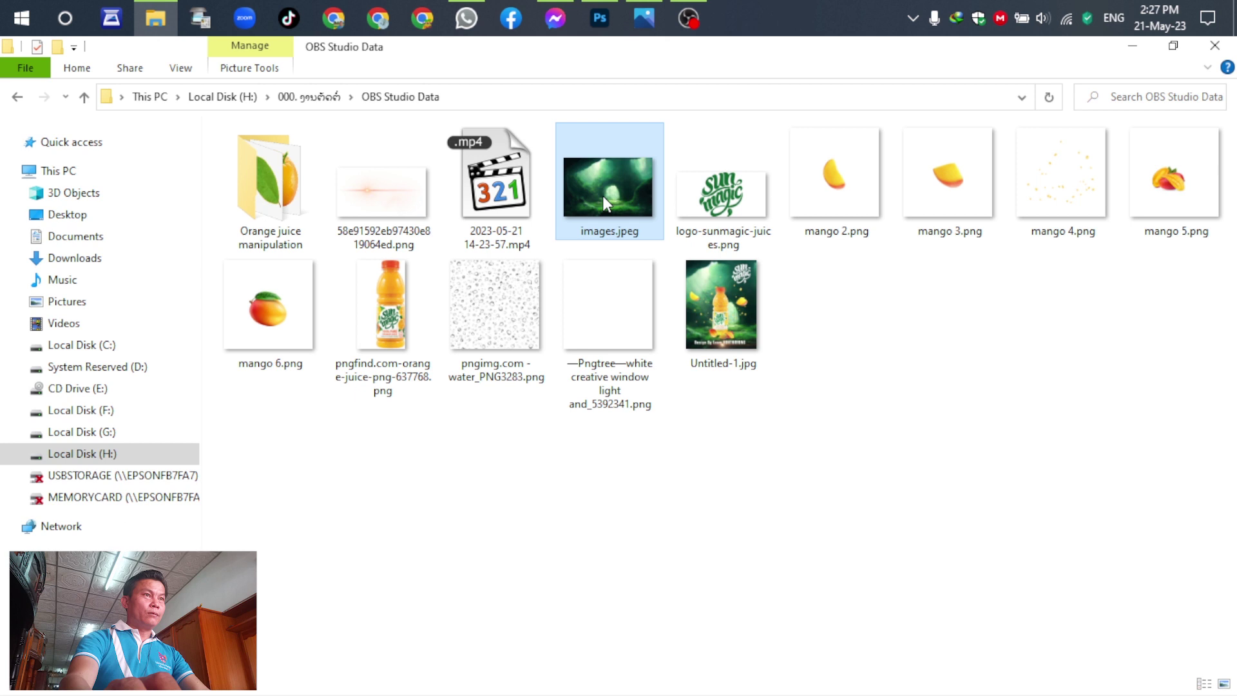
pyautogui.moveTo(602, 196); pyautogui.dragTo(456, 387)
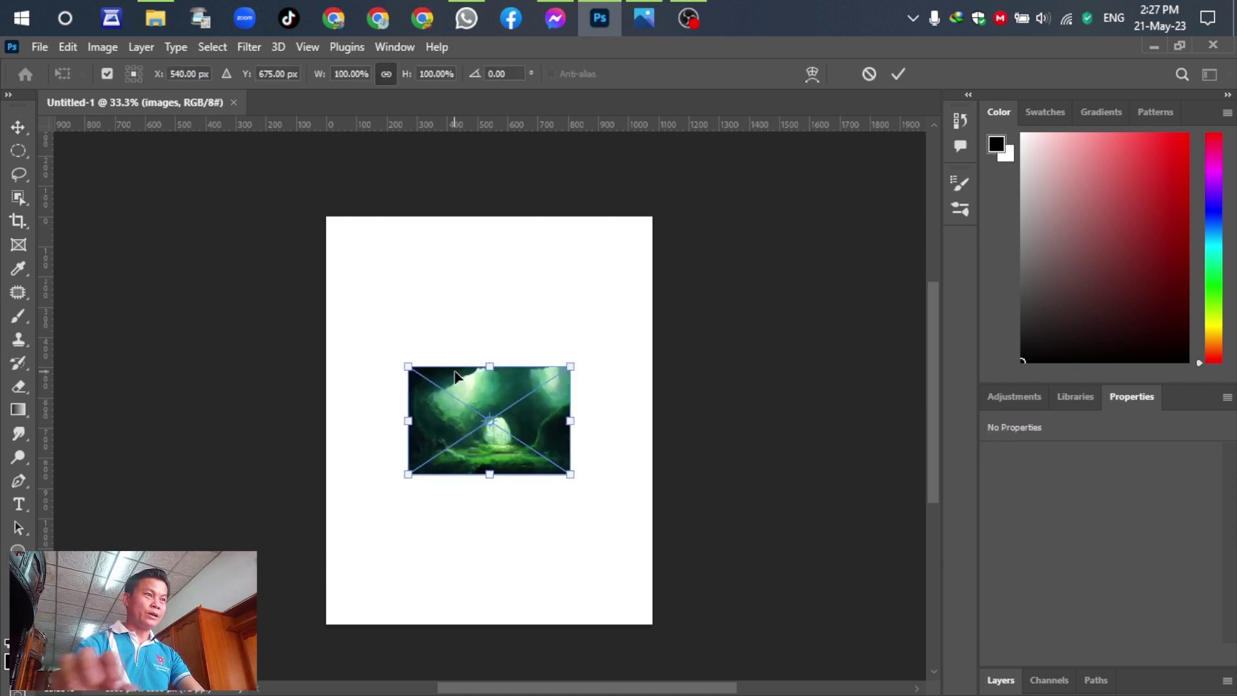
# - Scale the placed forest image to 375% so it fills the full canvas height, centred, and commit the transform
pyautogui.moveTo(489, 409); pyautogui.dragTo(406, 219)
pyautogui.moveTo(423, 323); pyautogui.dragTo(505, 325)
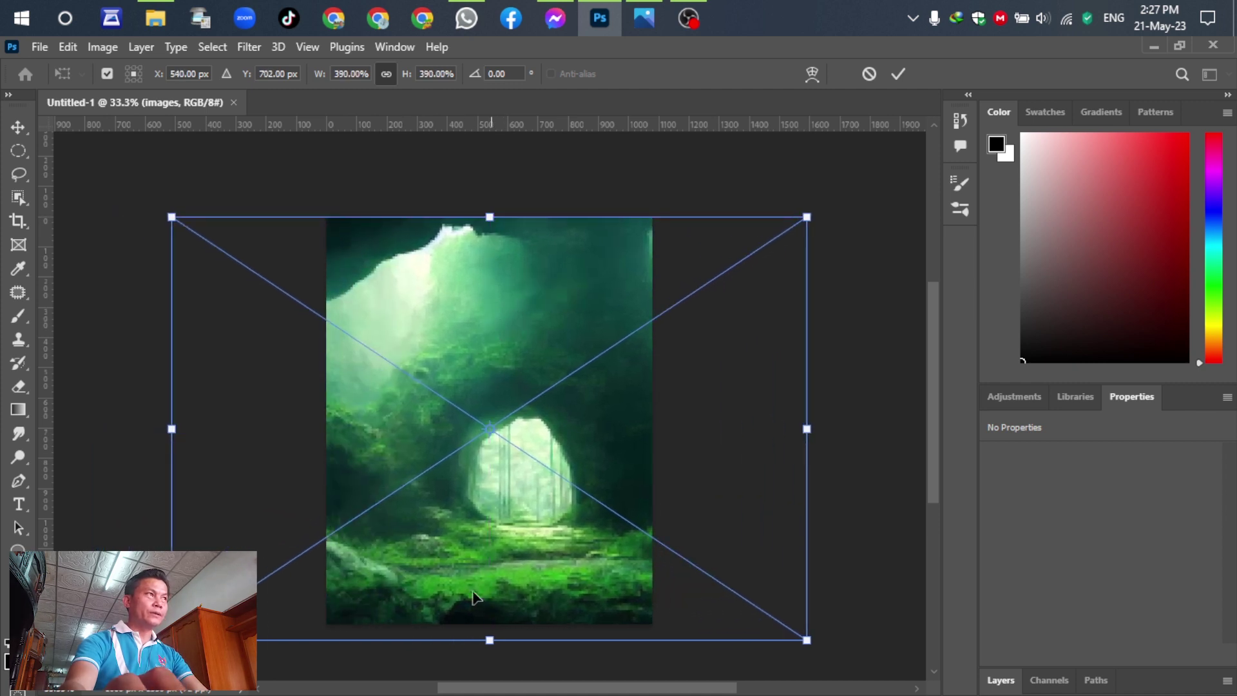
pyautogui.moveTo(491, 641); pyautogui.dragTo(491, 624)
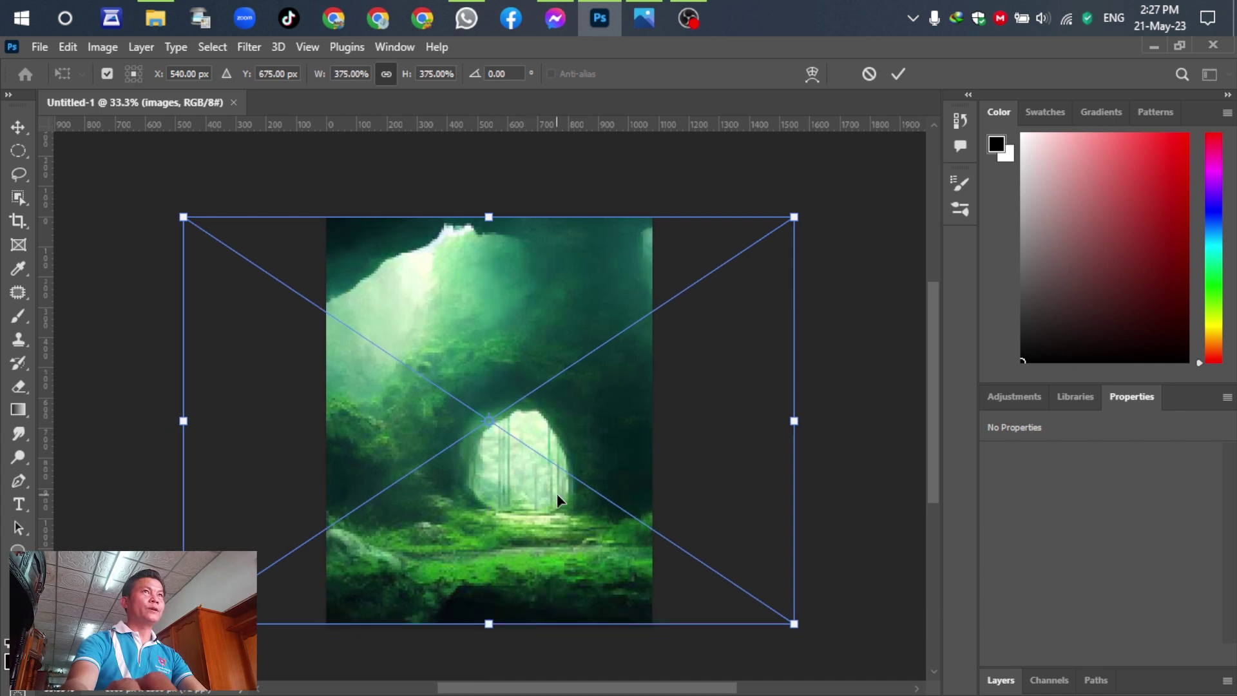
pyautogui.click(897, 74)
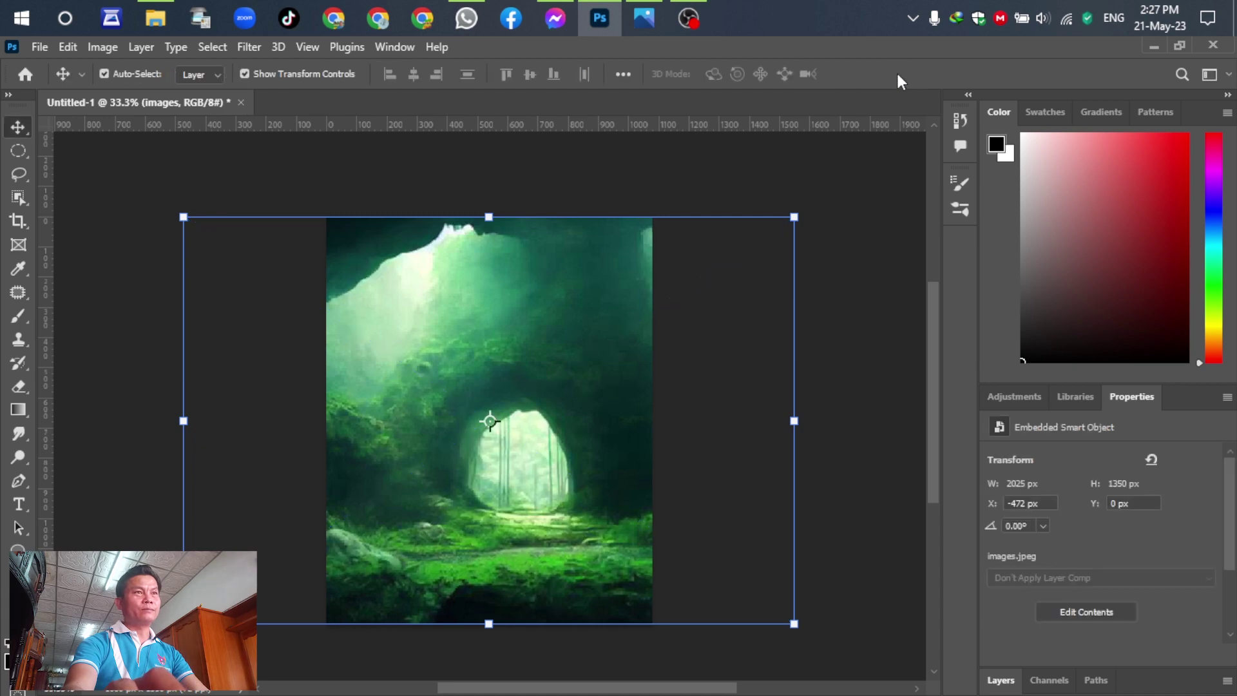
pyautogui.click(835, 234)
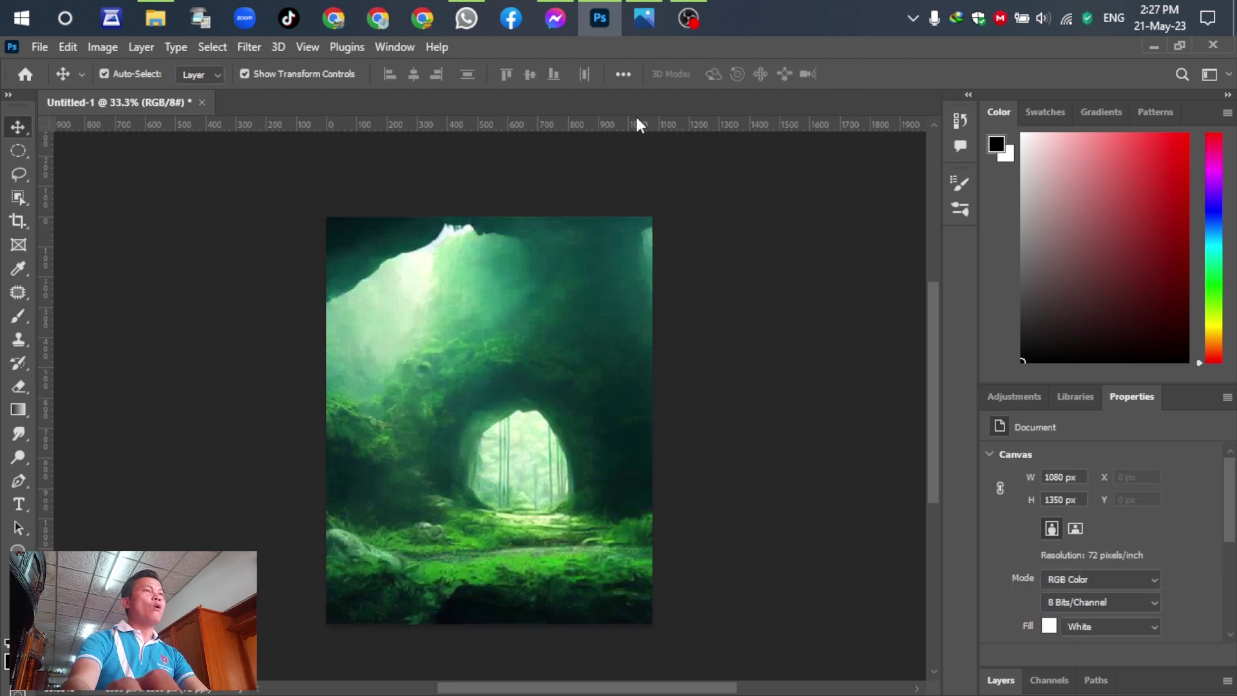
# - Compare with the reference poster, and place the bottle image pngfind.com-orange-juice-png-637768.png onto the forest background
pyautogui.click(643, 18)
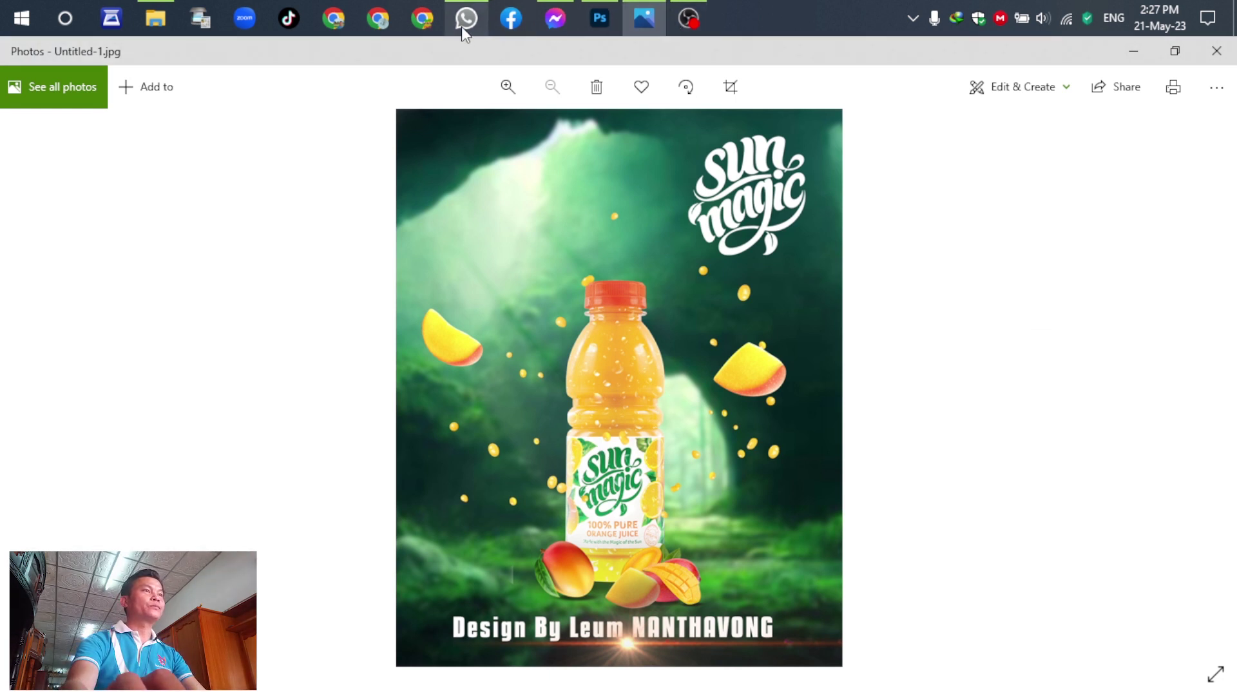
pyautogui.click(600, 18)
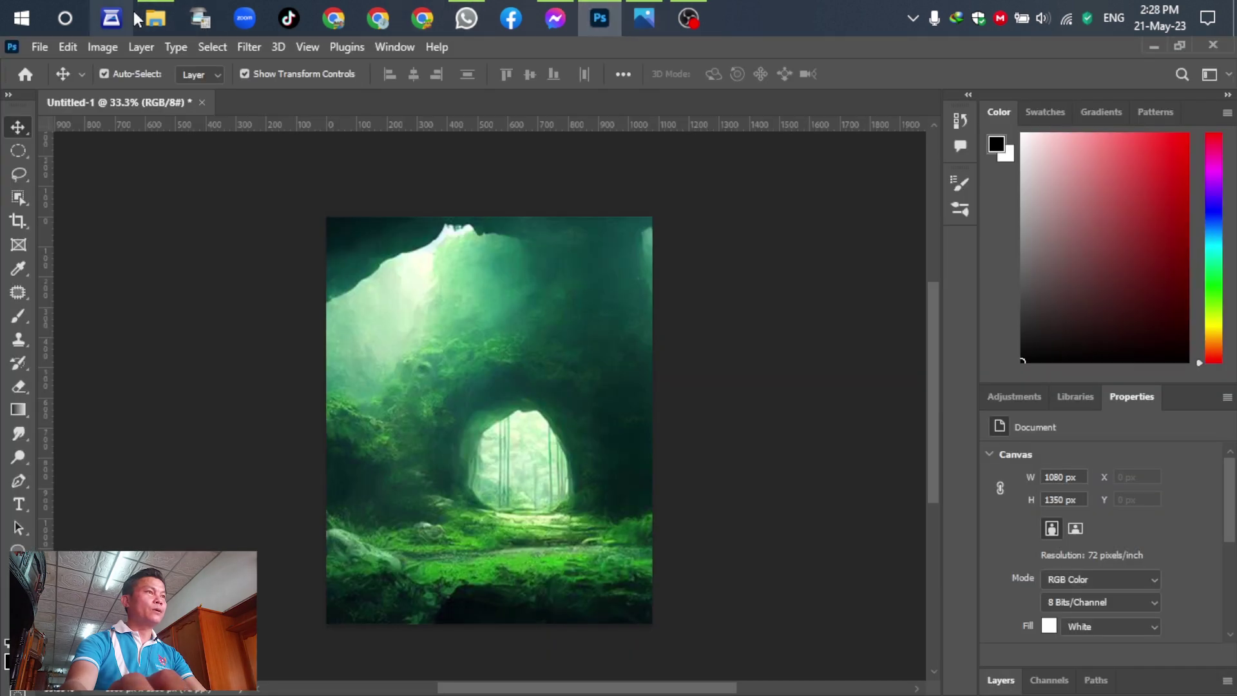
pyautogui.click(155, 18)
pyautogui.click(390, 315)
pyautogui.moveTo(390, 317); pyautogui.dragTo(471, 431)
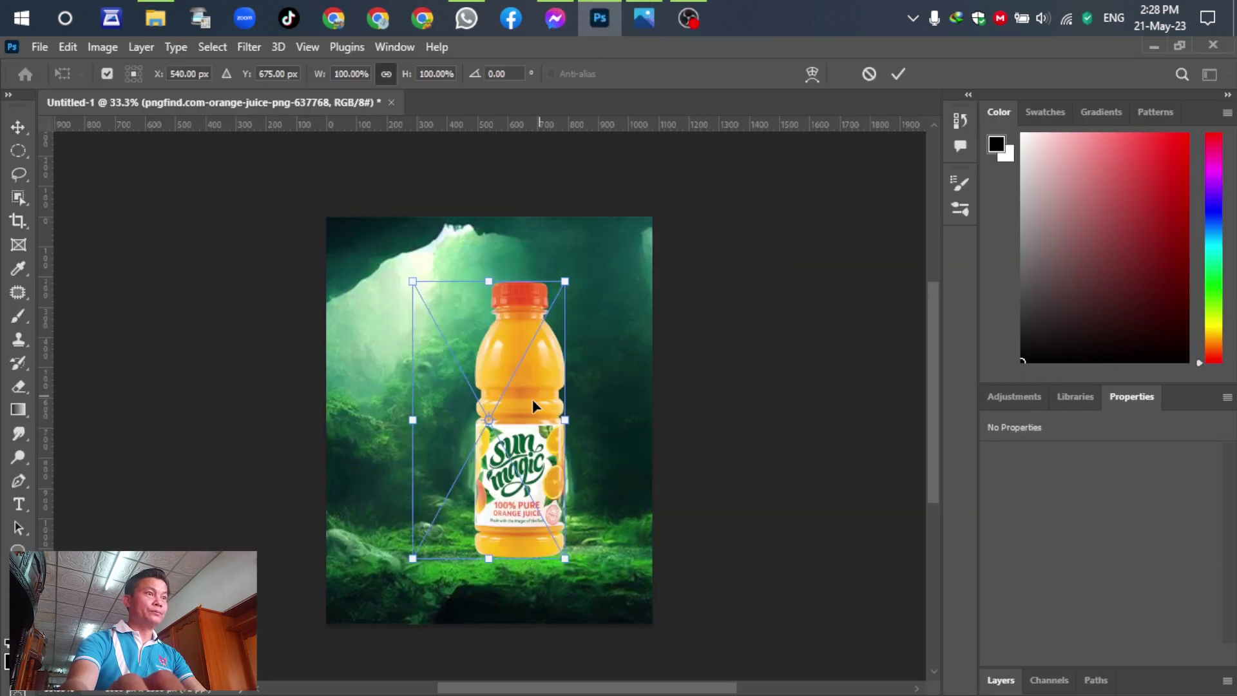
# - Scale the juice bottle to about 85%, position it in the lower middle of the canvas, and commit the transform
pyautogui.moveTo(530, 394); pyautogui.dragTo(504, 402)
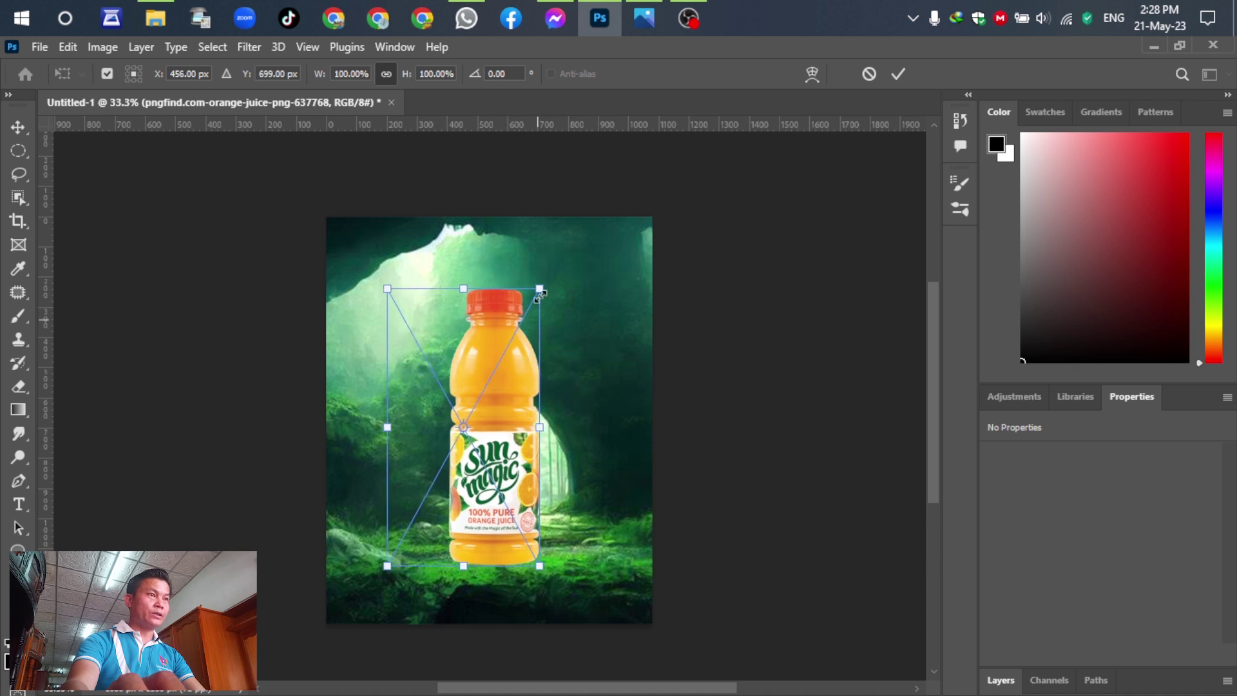
pyautogui.moveTo(542, 295); pyautogui.dragTo(513, 372)
pyautogui.moveTo(472, 435); pyautogui.dragTo(496, 431)
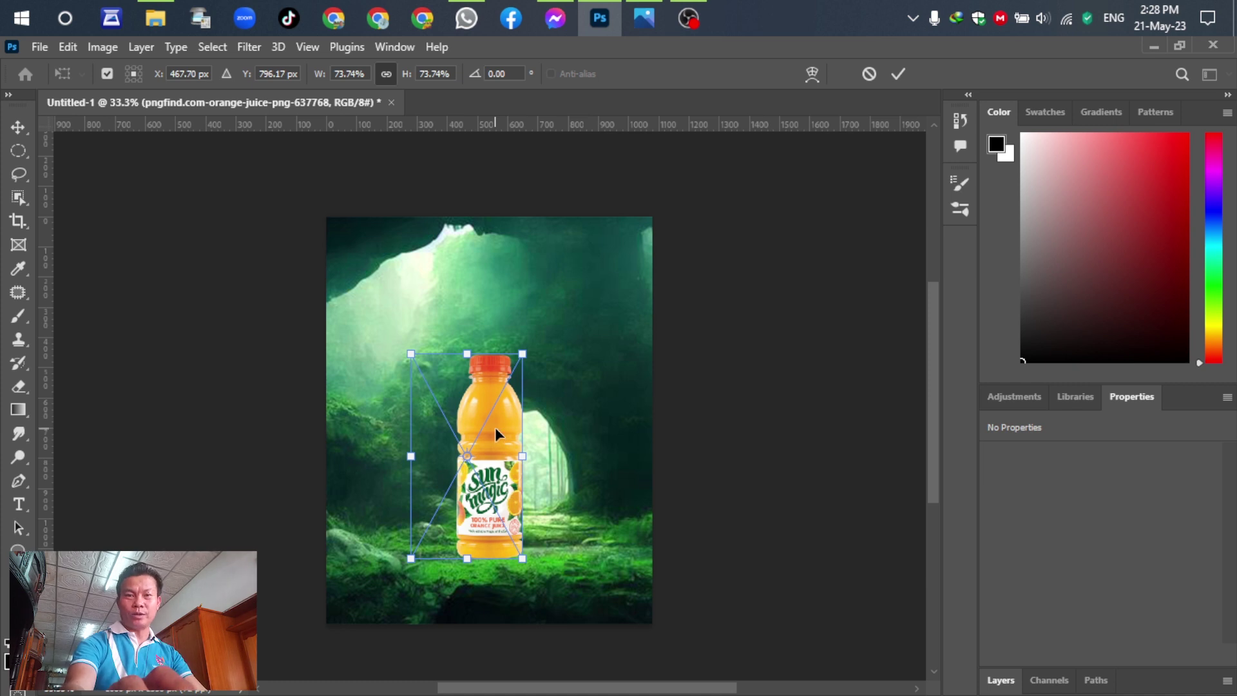
pyautogui.moveTo(534, 348)
pyautogui.mouseDown()
pyautogui.moveTo(540, 316)
pyautogui.moveTo(530, 325)
pyautogui.mouseUp()
pyautogui.moveTo(506, 415); pyautogui.dragTo(492, 422)
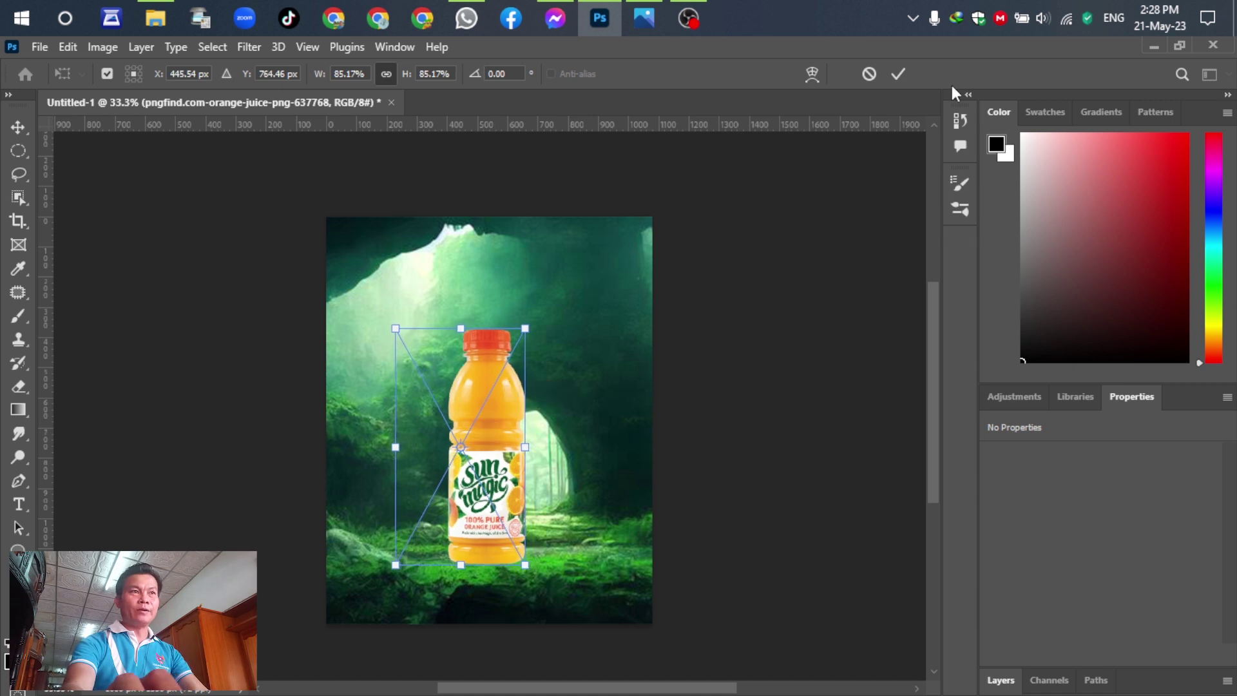
pyautogui.click(900, 74)
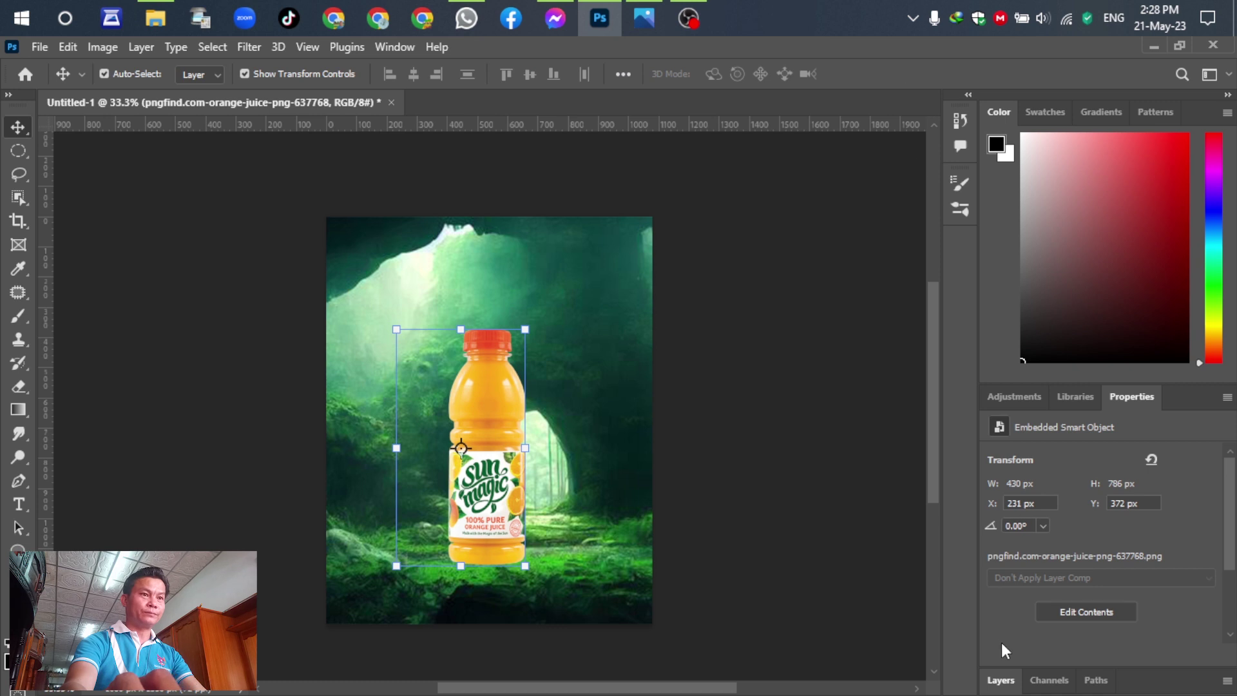
# - Rasterize the orange juice bottle layer and deselect it
pyautogui.click(1003, 679)
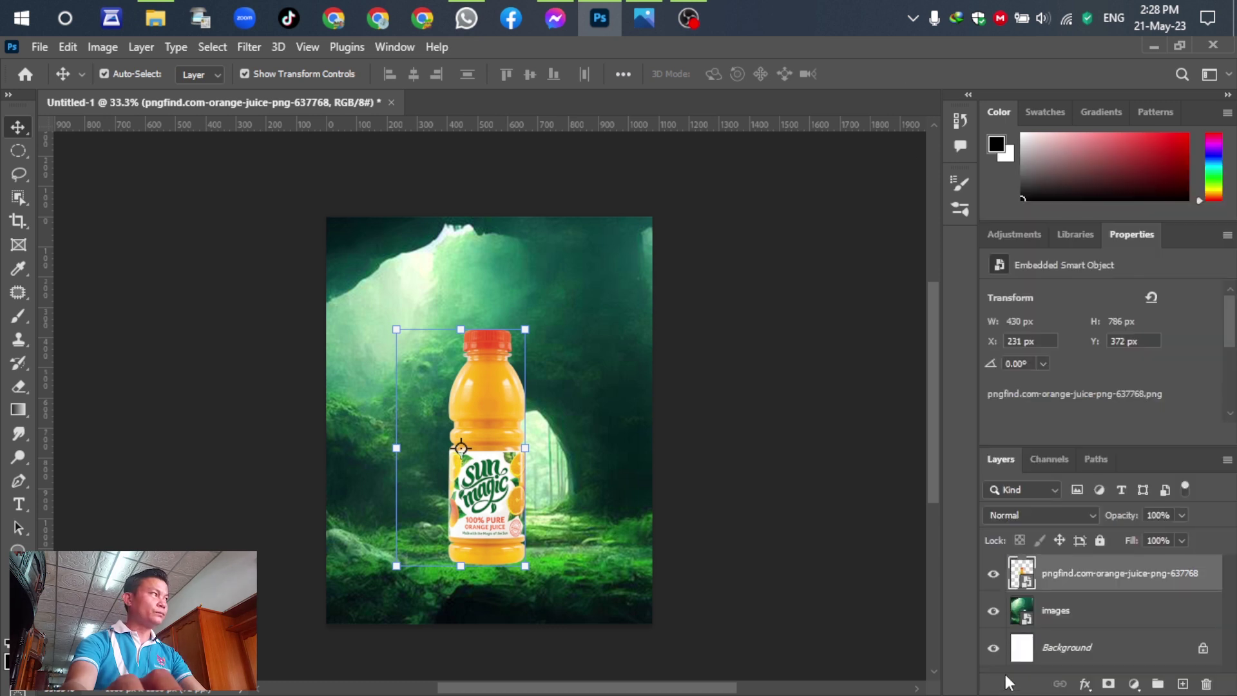
pyautogui.rightClick(1081, 581)
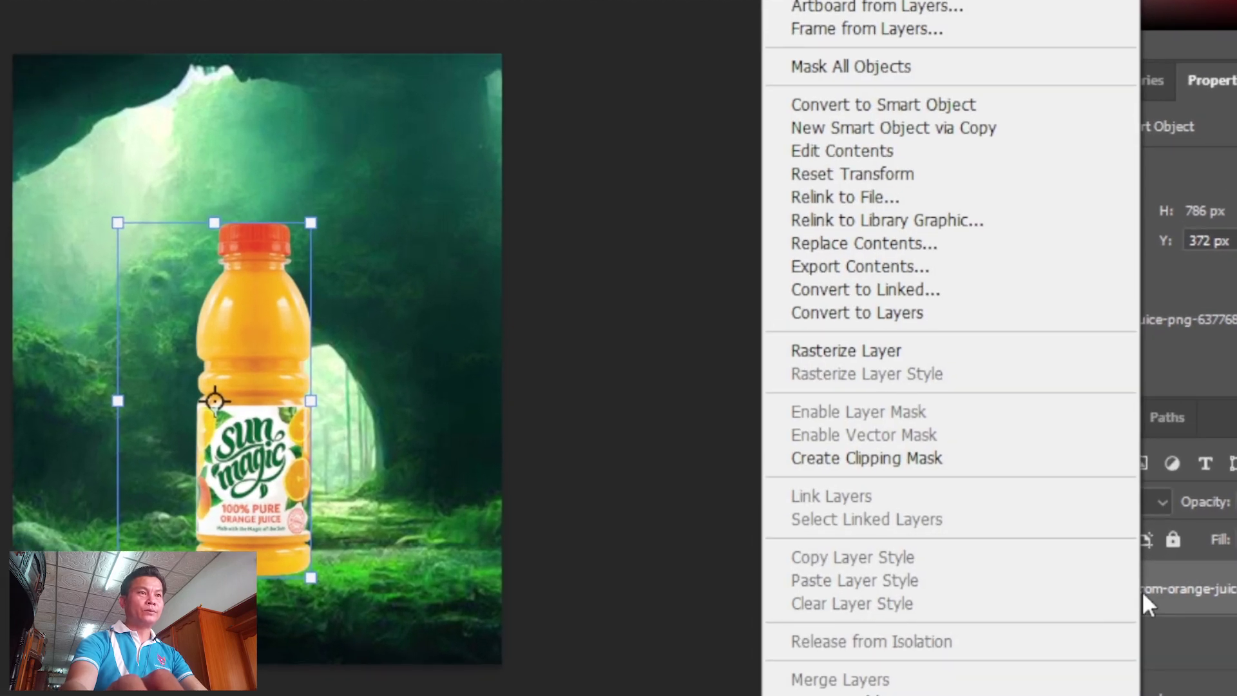
pyautogui.click(811, 352)
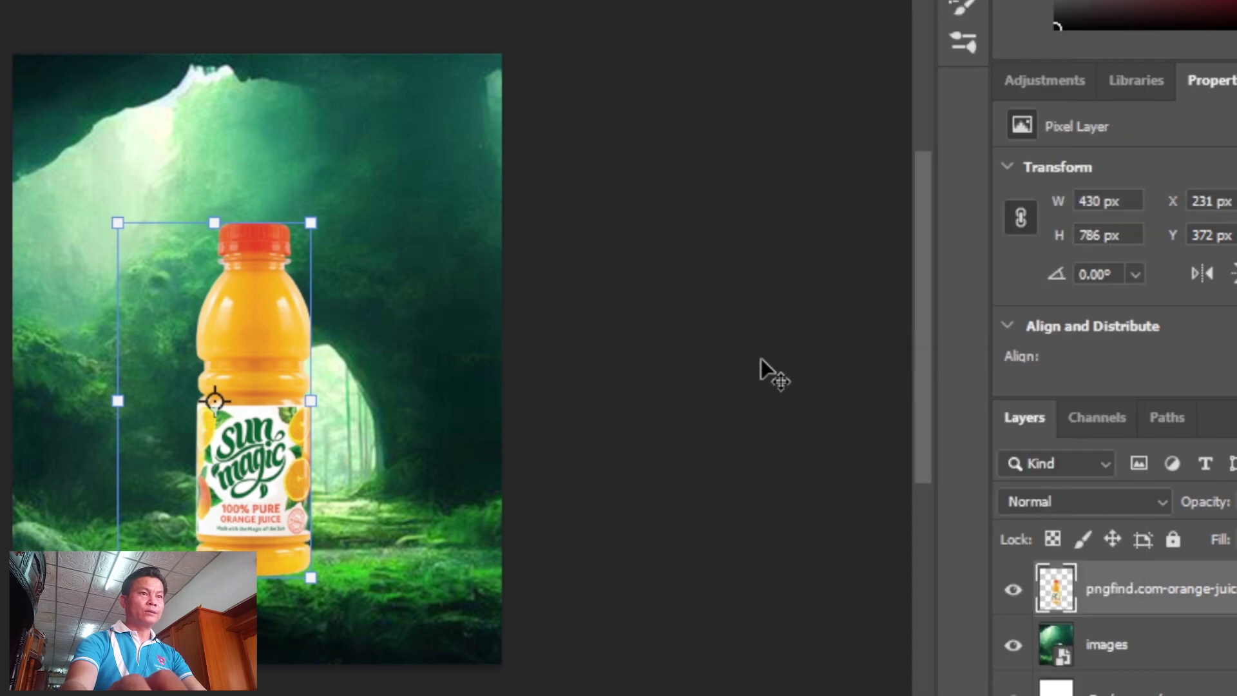
pyautogui.click(759, 362)
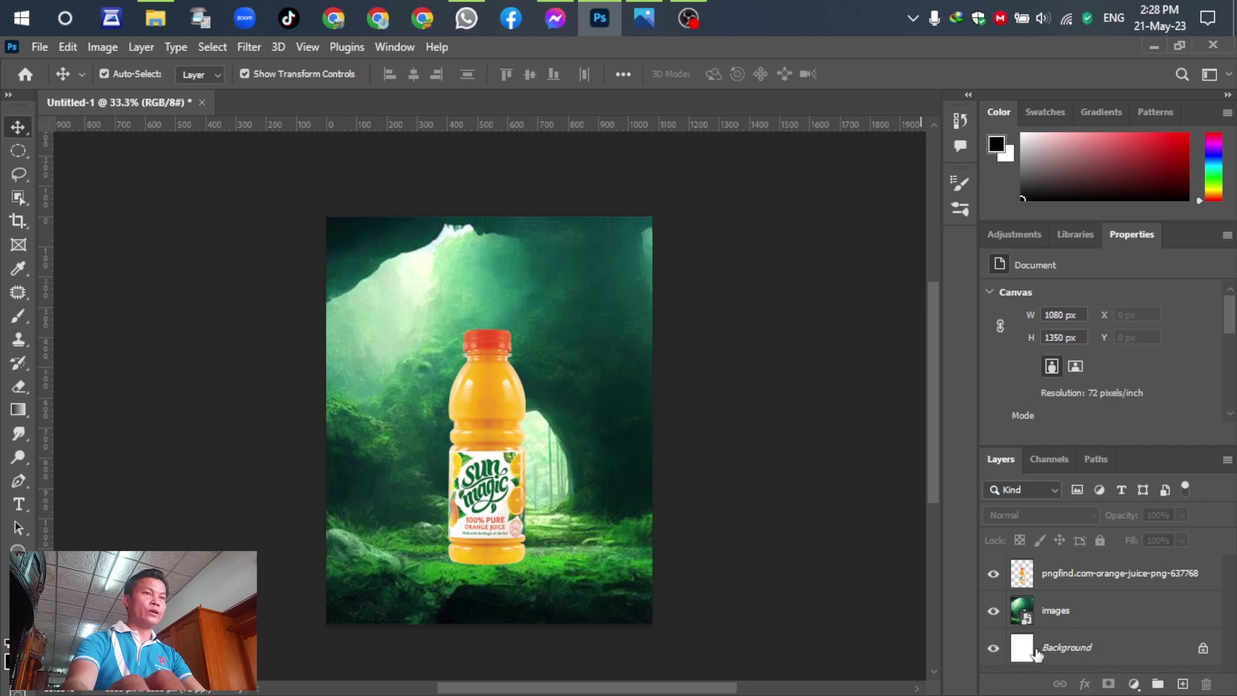
# - Add a Levels adjustment clipped to the bottle layer and set its shadow input level to 18
pyautogui.press('ctrl')
pyautogui.scroll(5, 476, 445)
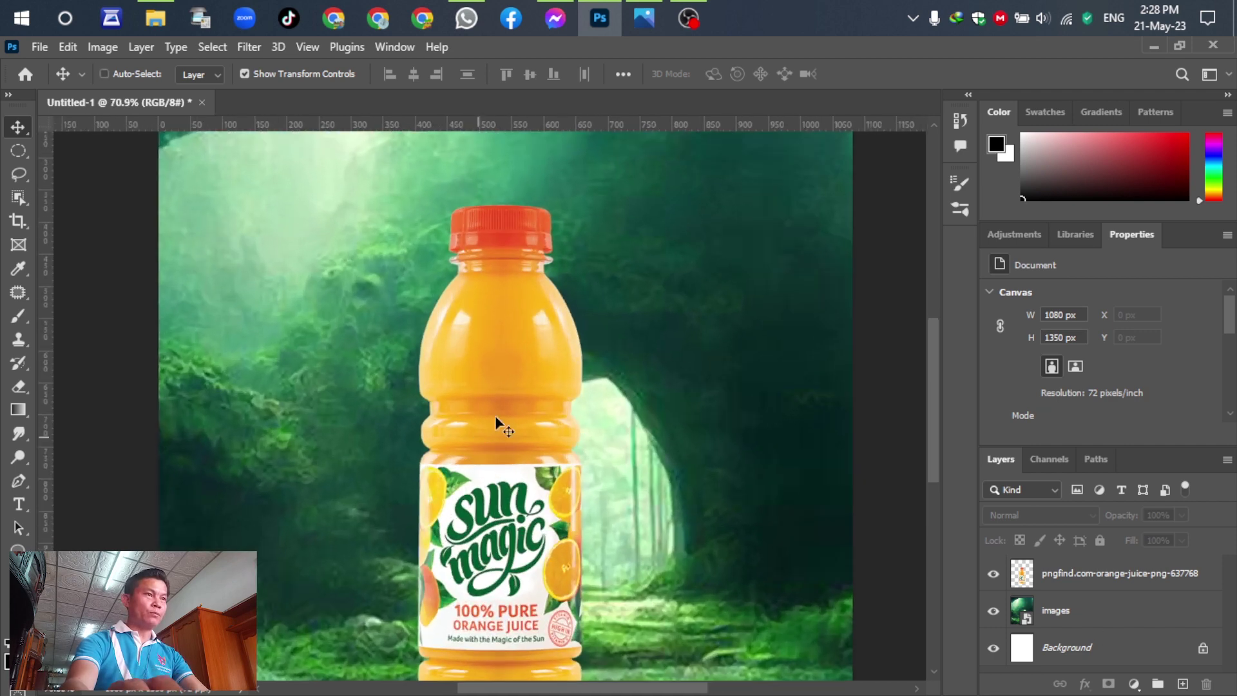
pyautogui.scroll(-2, 484, 442)
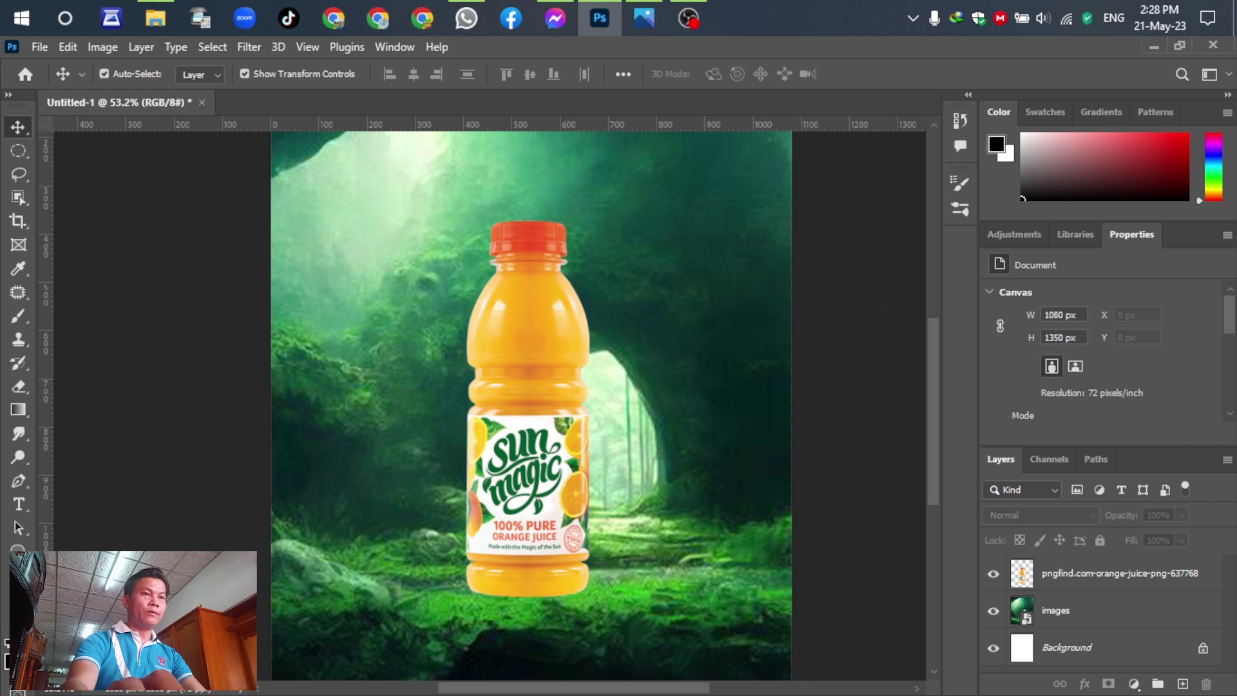
pyautogui.click(1081, 577)
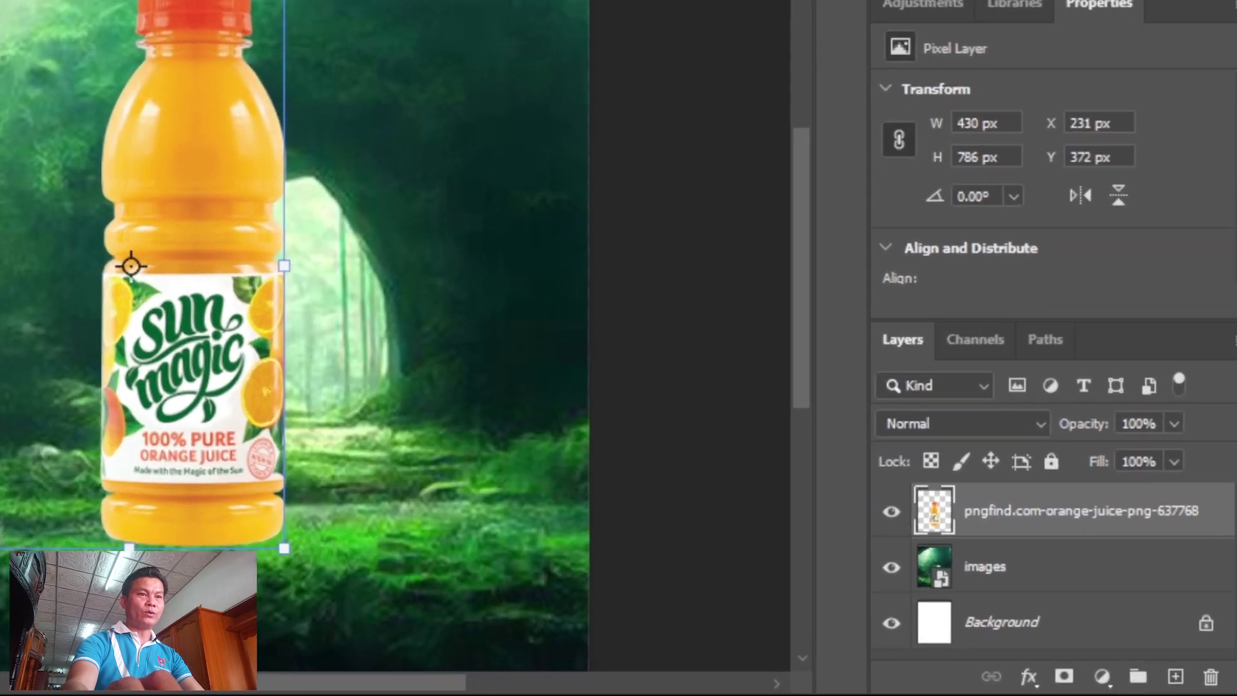
pyautogui.click(1097, 680)
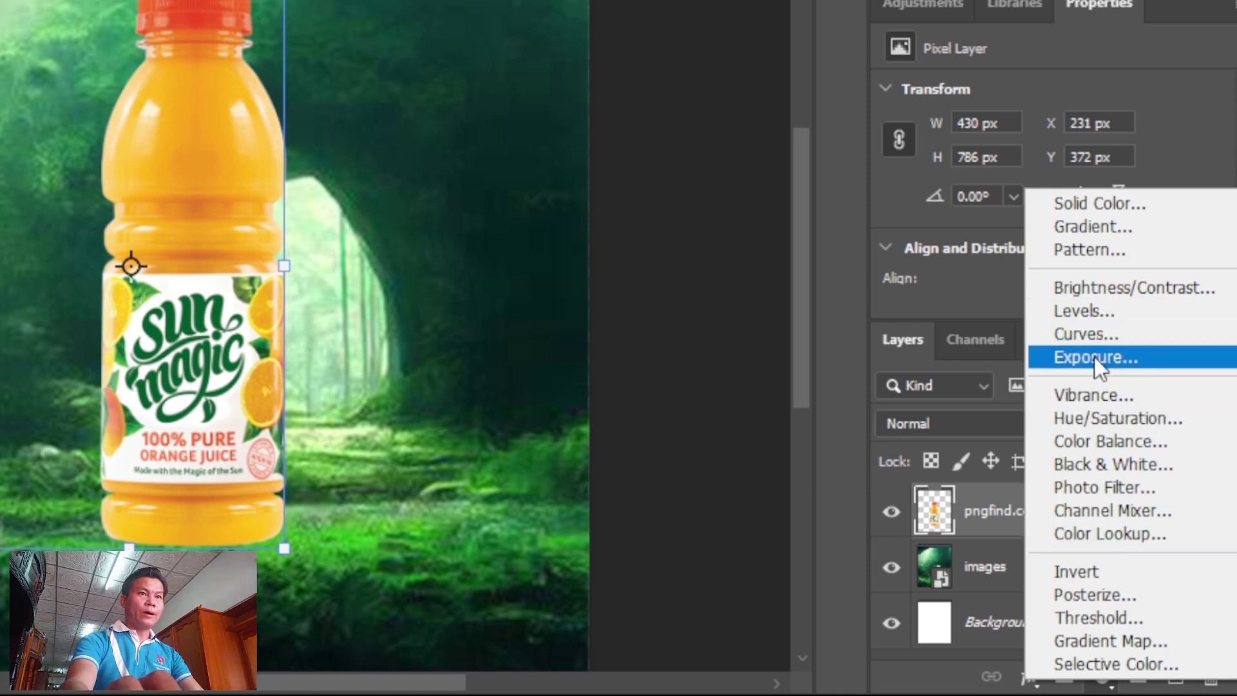
pyautogui.click(1094, 313)
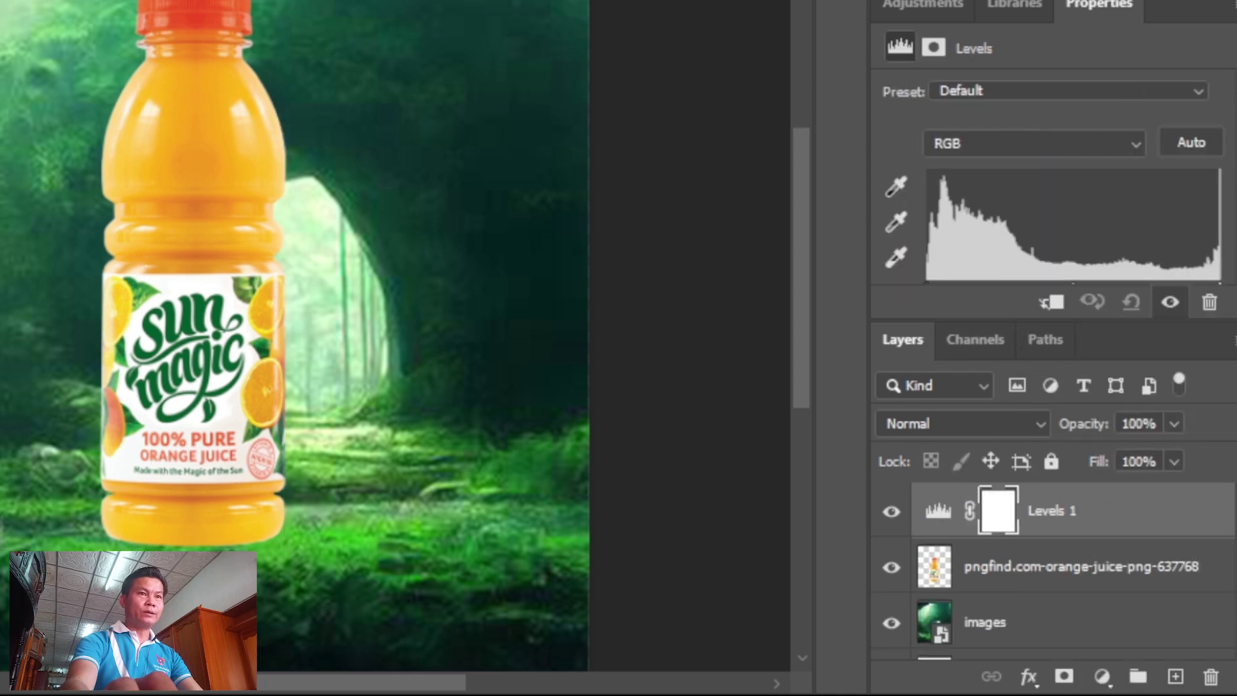
pyautogui.scroll(-3, 1089, 221)
pyautogui.moveTo(929, 147)
pyautogui.mouseDown()
pyautogui.moveTo(1003, 146)
pyautogui.moveTo(949, 148)
pyautogui.mouseUp()
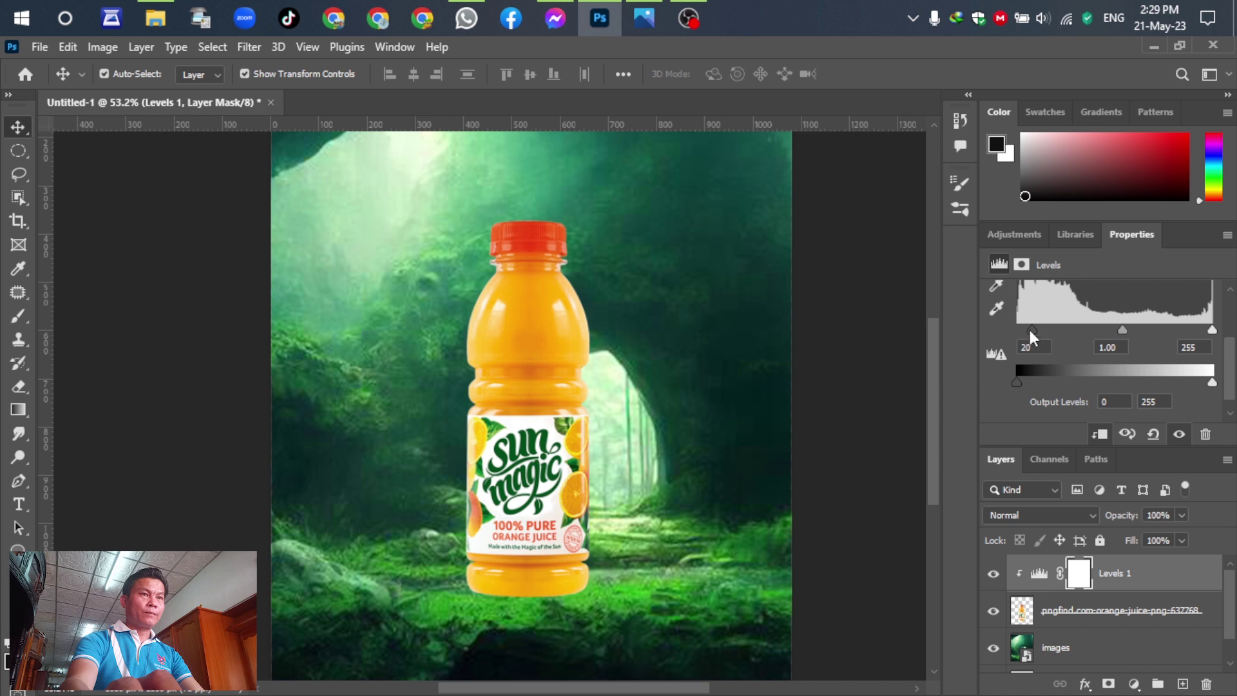
pyautogui.moveTo(1030, 330)
pyautogui.mouseDown()
pyautogui.moveTo(1090, 331)
pyautogui.moveTo(1017, 328)
pyautogui.moveTo(1068, 329)
pyautogui.moveTo(1031, 331)
pyautogui.mouseUp()
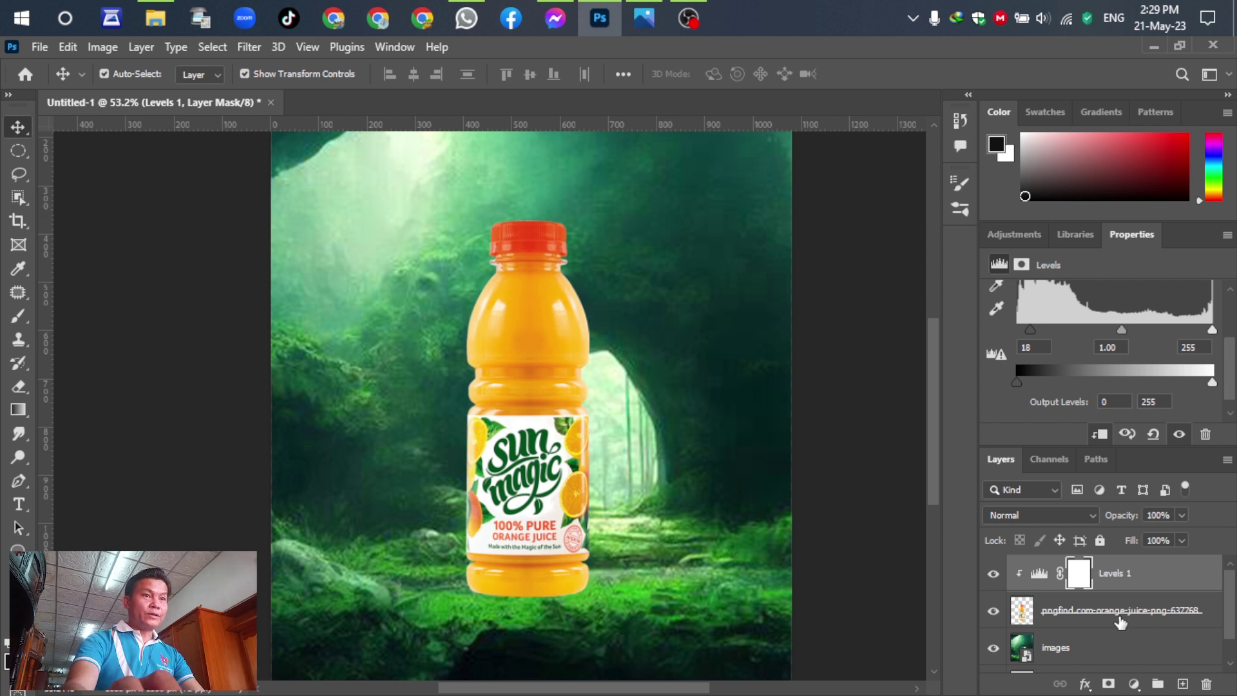
# - Create a new layer directly above the orange juice bottle layer and rename it Shadow
pyautogui.click(1072, 617)
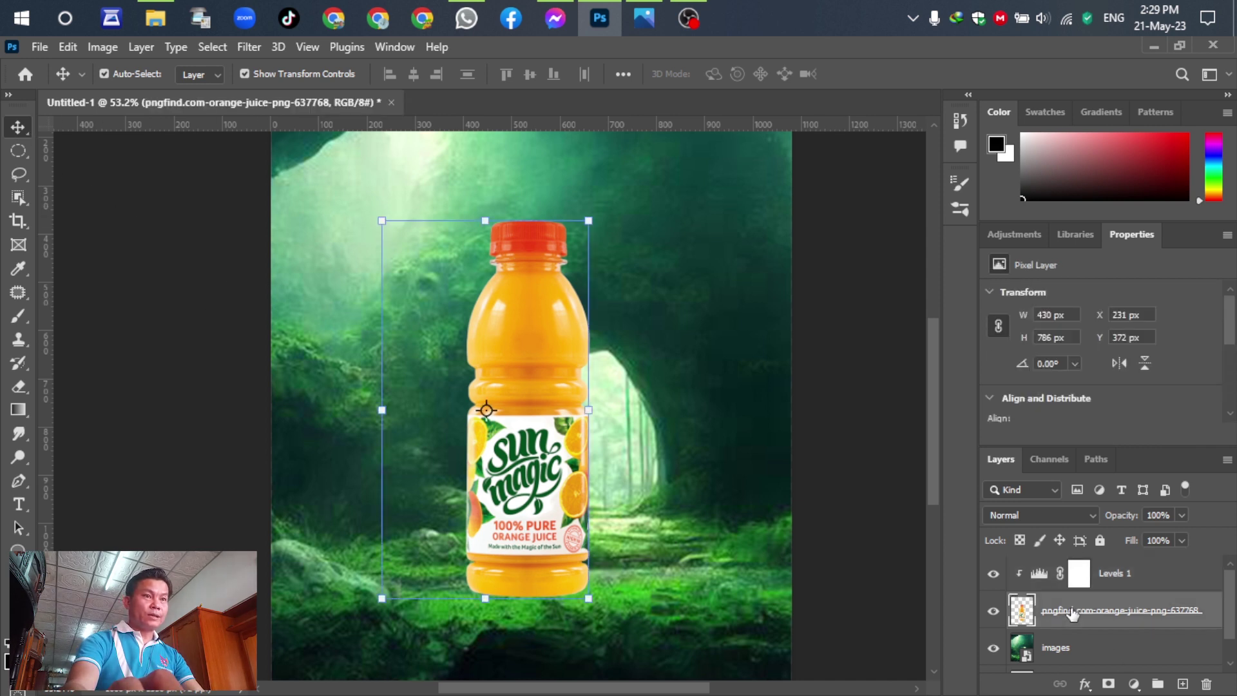
pyautogui.scroll(-1, 1072, 615)
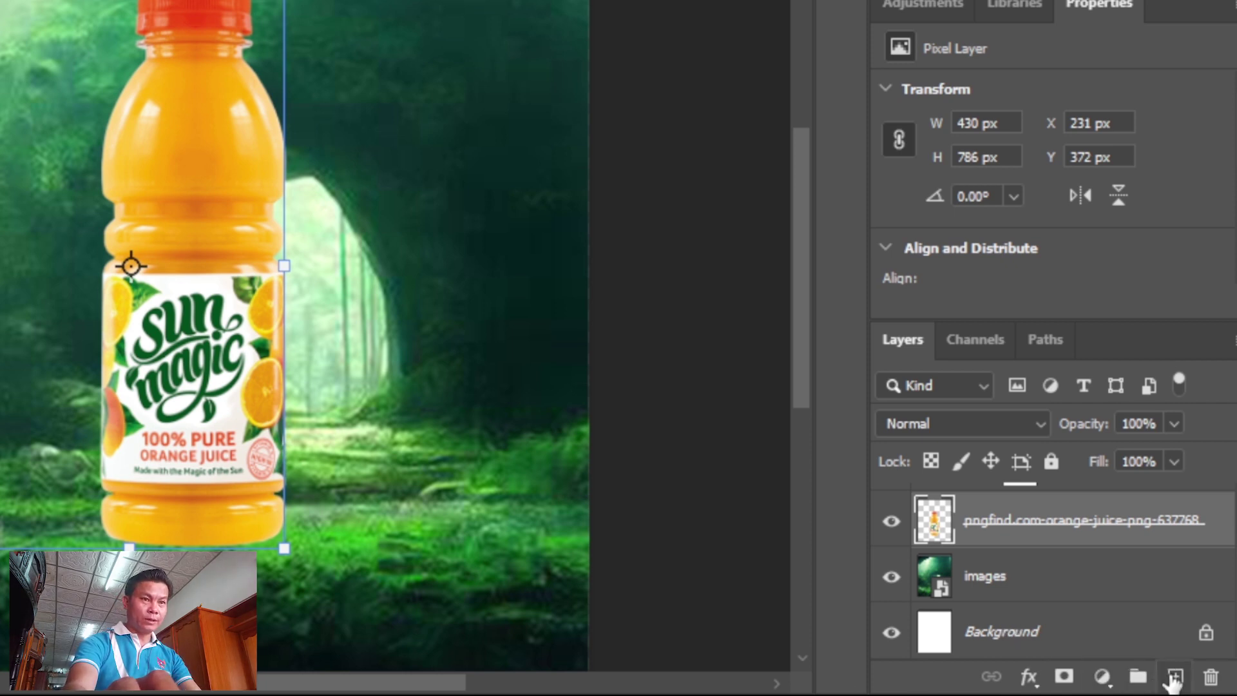
pyautogui.click(1174, 677)
pyautogui.doubleClick(997, 519)
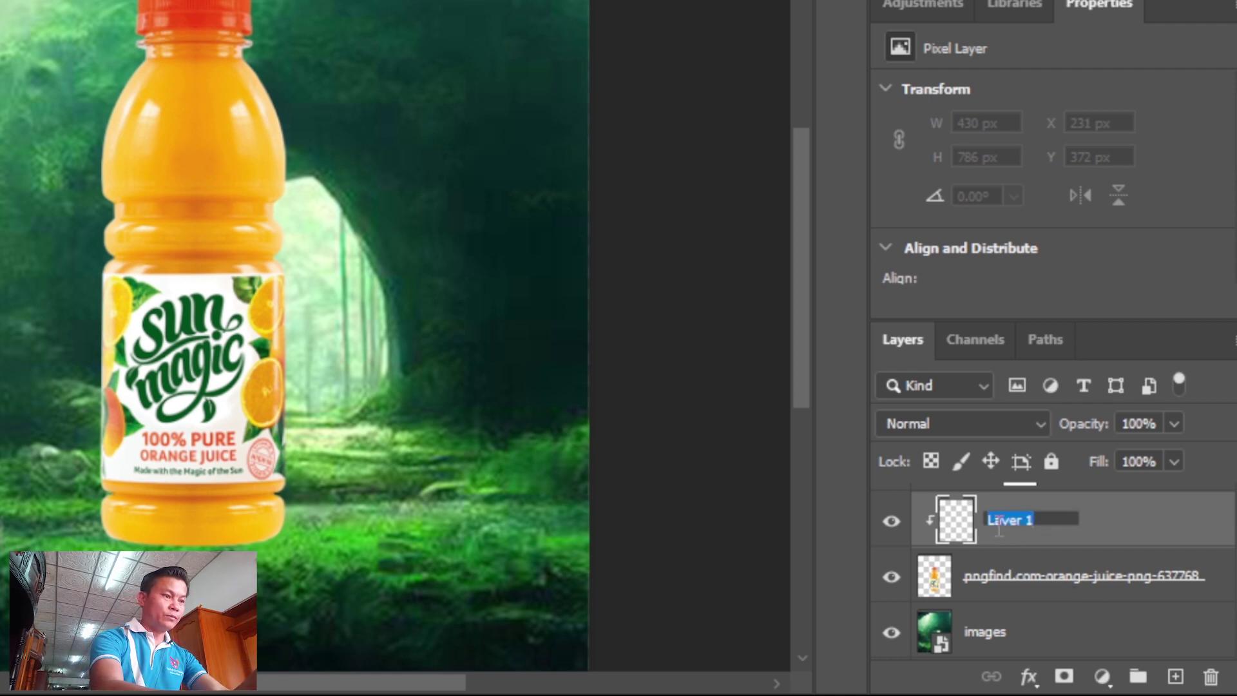
pyautogui.write('Shaadow')
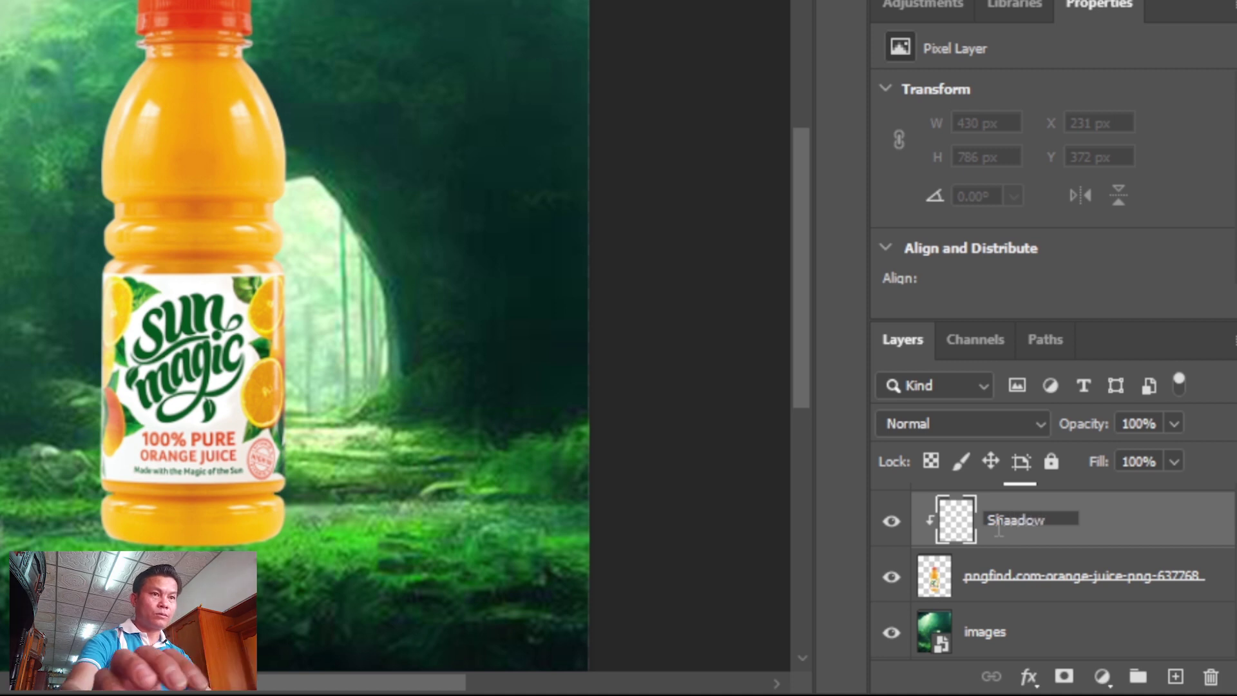
pyautogui.press('BackSpace')
pyautogui.press('BackSpace')
pyautogui.press('BackSpace')
pyautogui.press('BackSpace')
pyautogui.press('BackSpace')
pyautogui.press('BackSpace')
pyautogui.press('BackSpace')
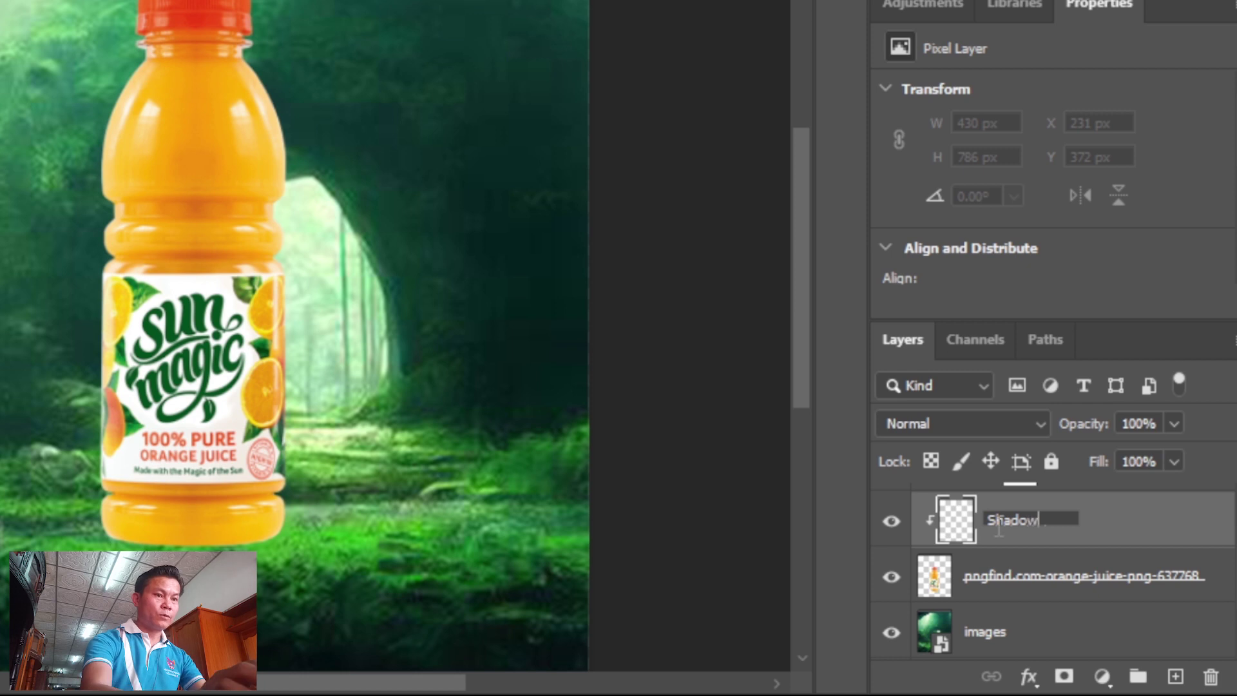
pyautogui.press('Return')
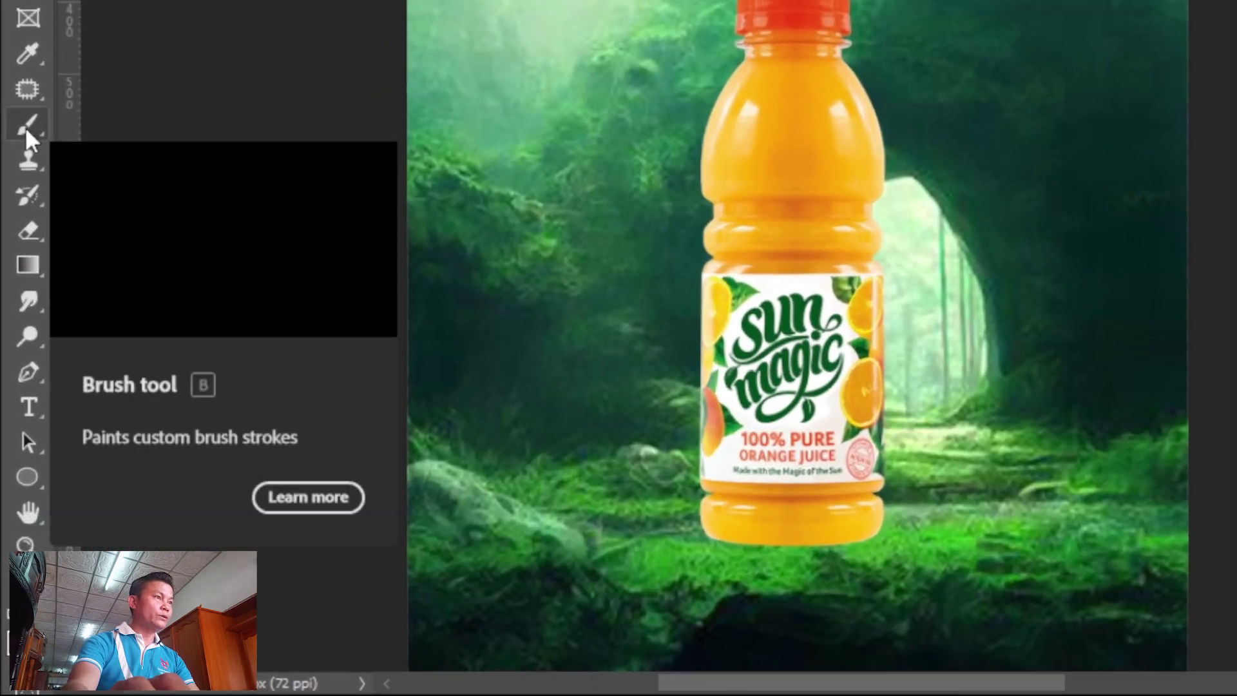
# - Set up the Brush tool with a 243 px, 0% hardness tip flattened into a thin horizontal ellipse and 100% flow
pyautogui.rightClick(27, 126)
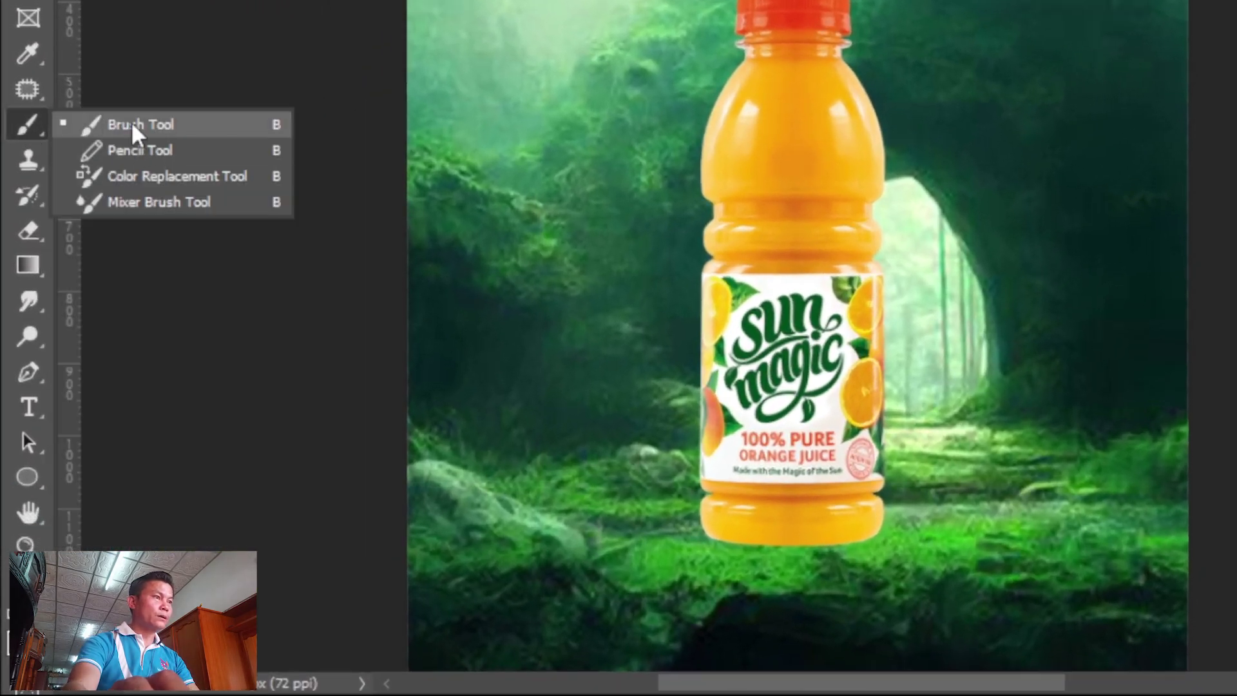
pyautogui.click(56, 128)
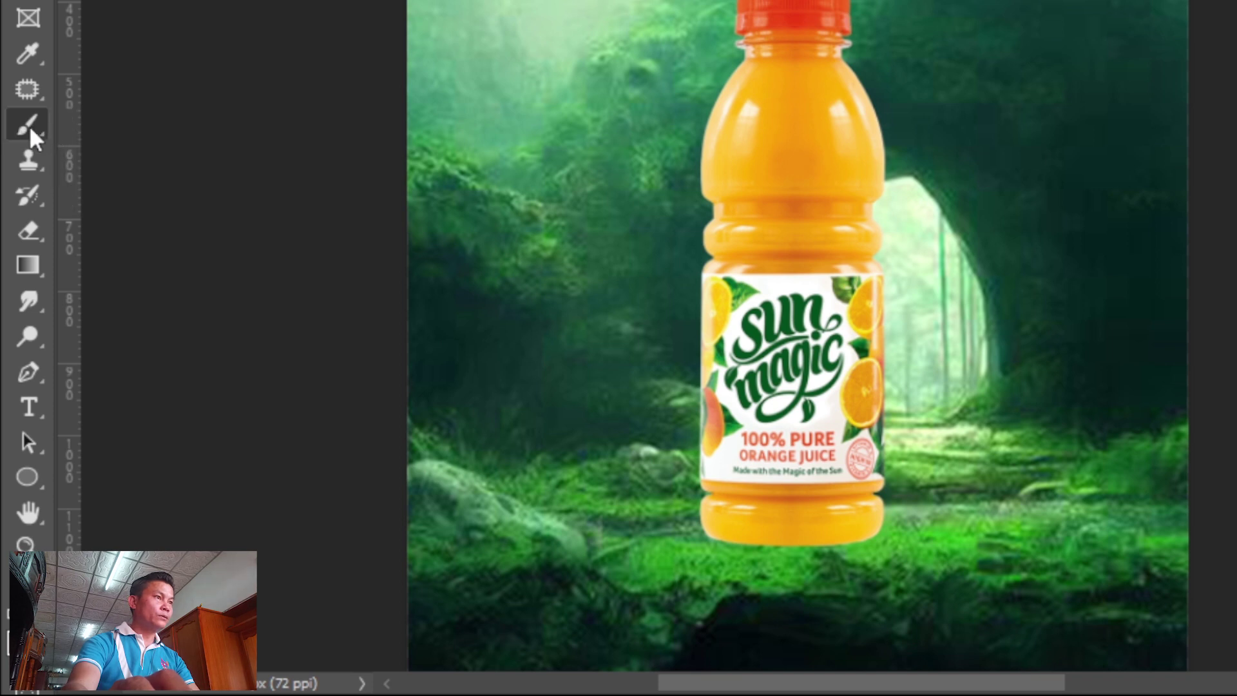
pyautogui.rightClick(567, 117)
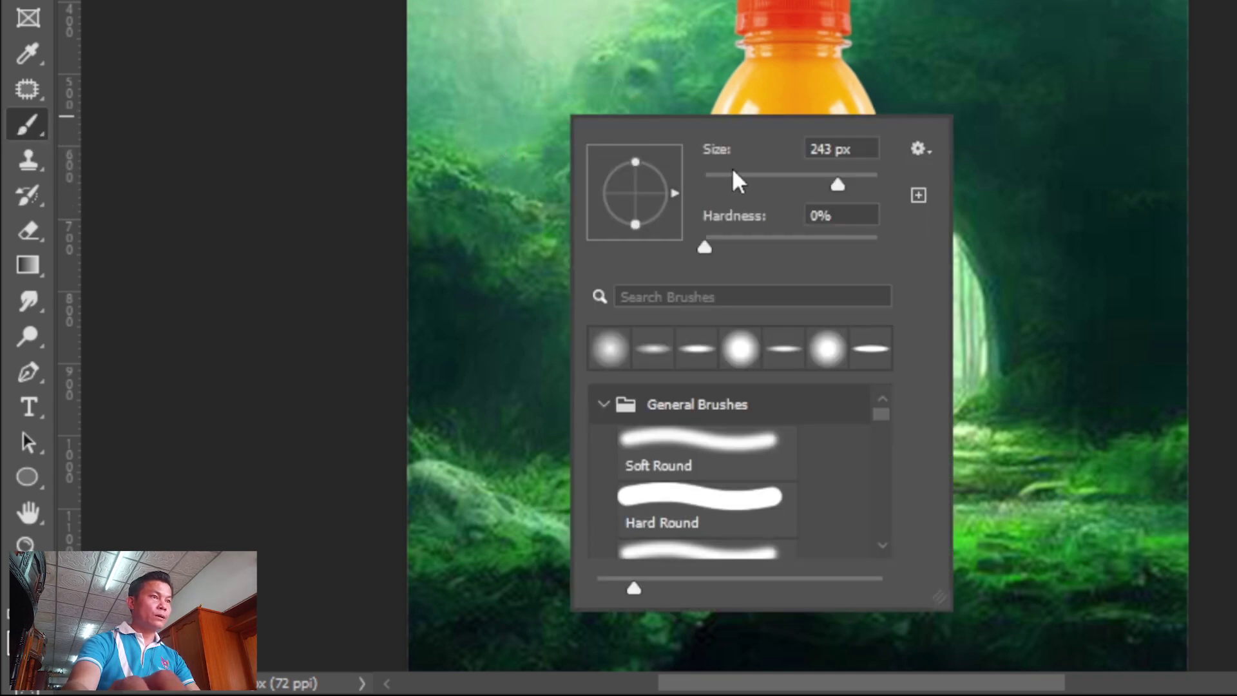
pyautogui.moveTo(635, 224); pyautogui.dragTo(636, 199)
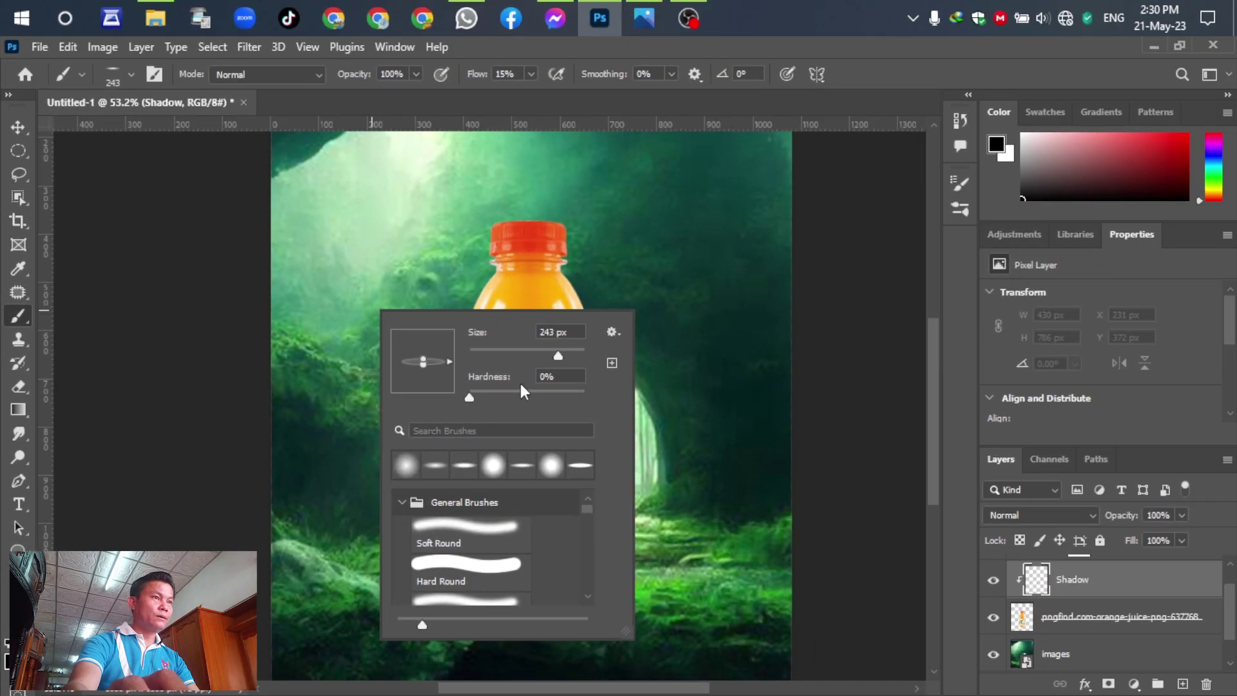
pyautogui.click(286, 92)
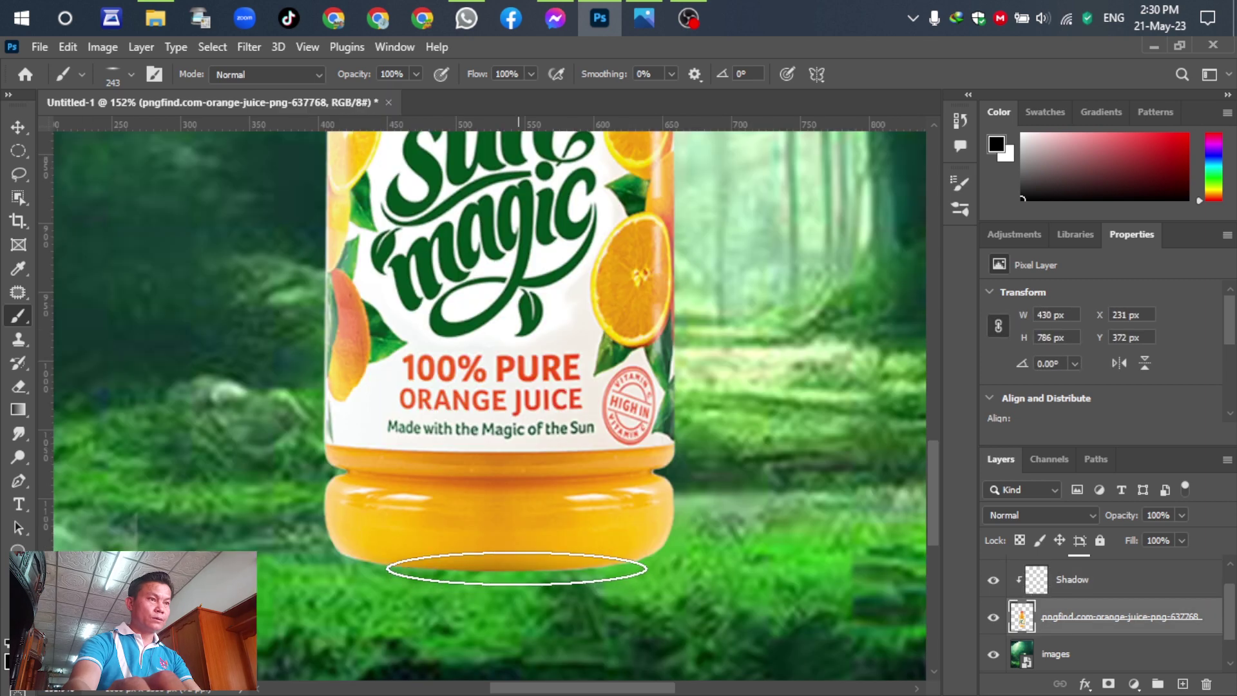
# - Undo a test brush stroke across the bottle's base and move the Shadow layer beneath the bottle layer
pyautogui.moveTo(418, 564); pyautogui.dragTo(613, 563)
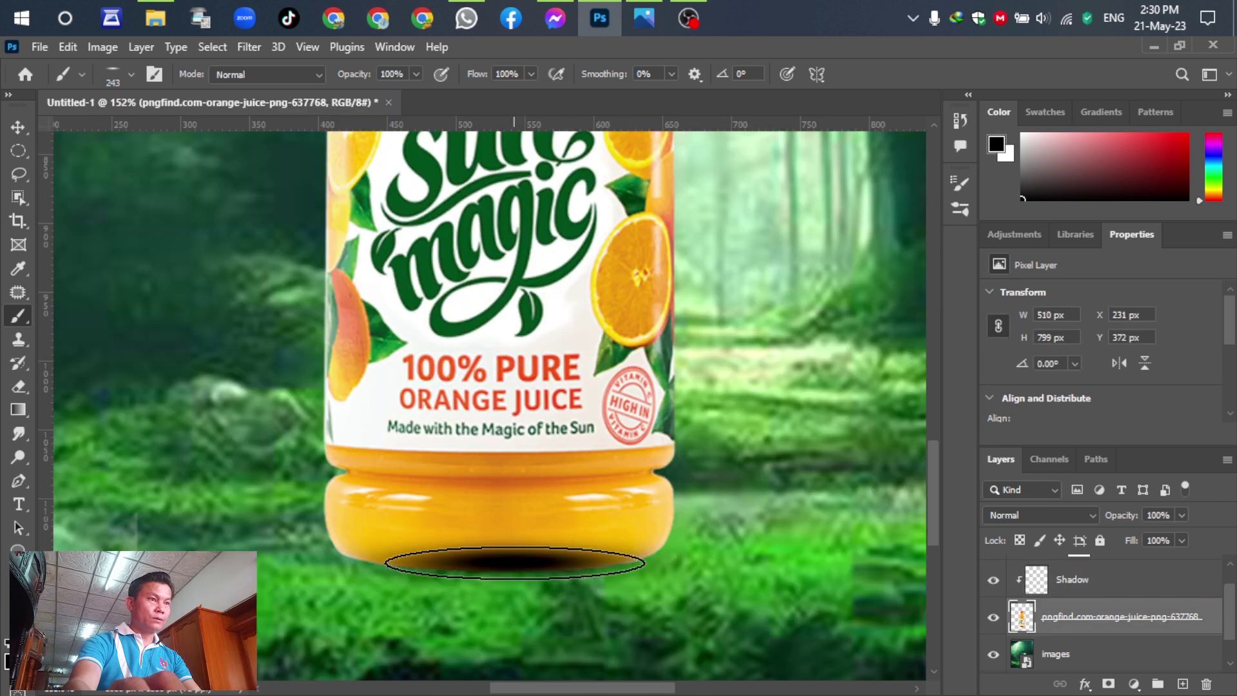
pyautogui.hotkey('ctrl', 'z')
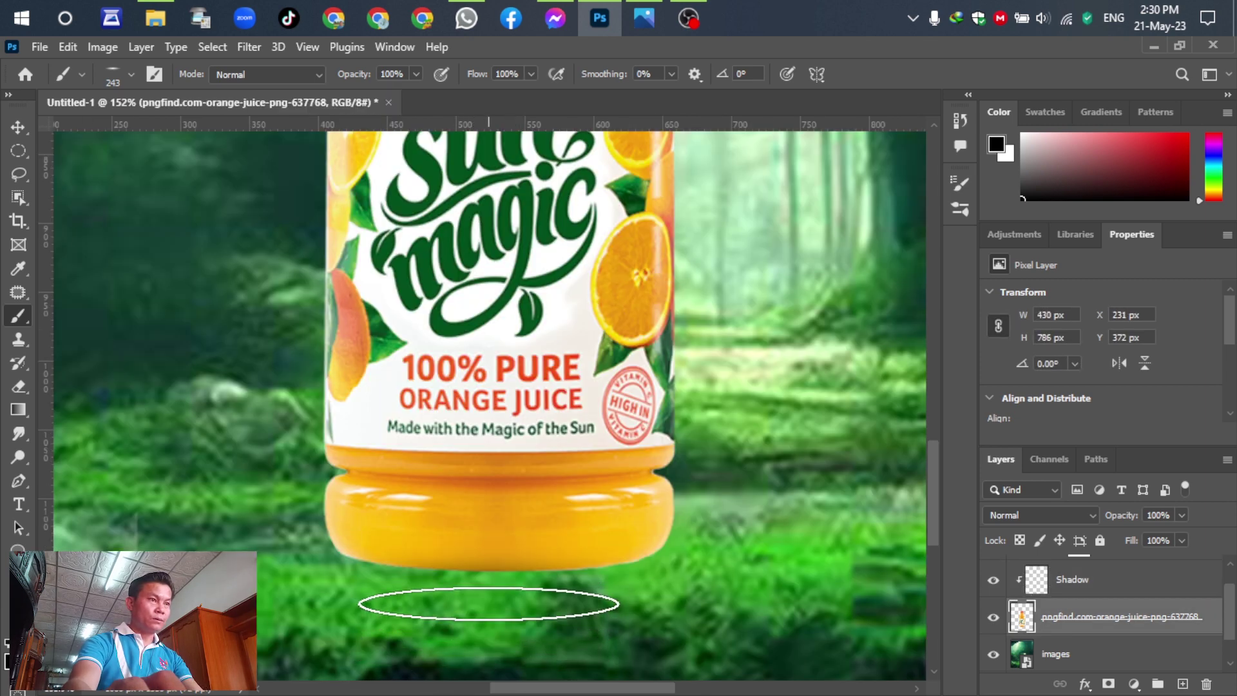
pyautogui.moveTo(1083, 584); pyautogui.dragTo(1113, 636)
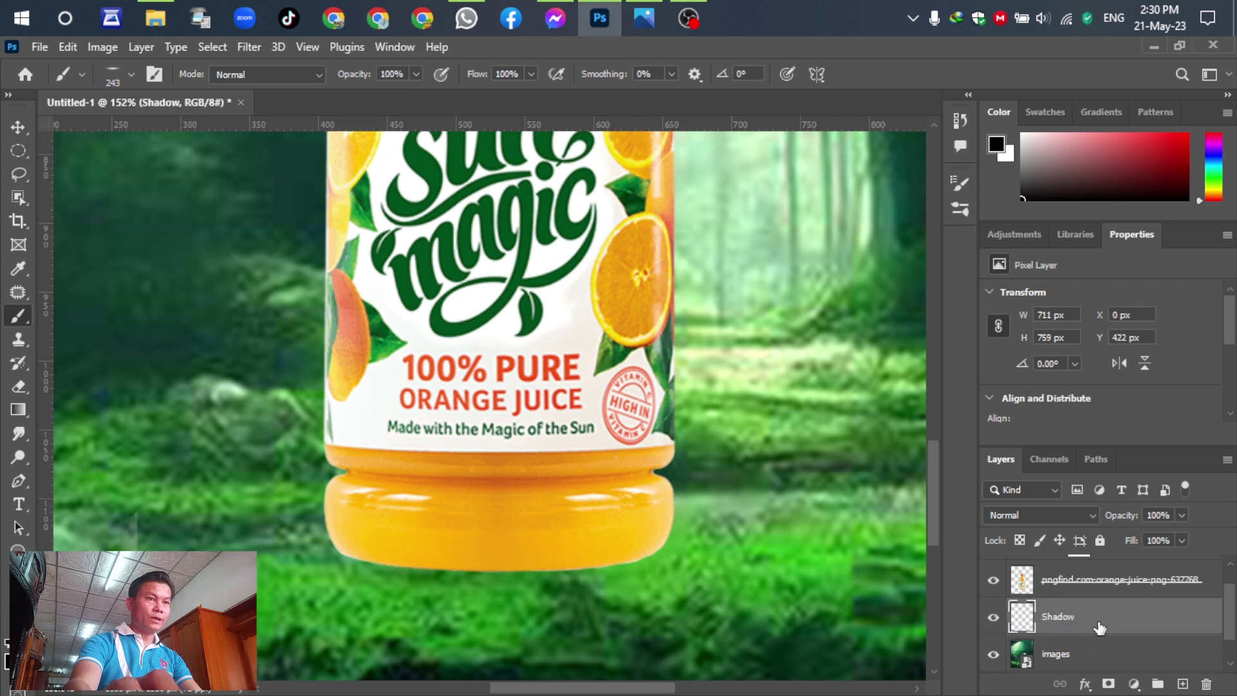
# - Paint a soft black contact shadow on the grass beneath the bottle's base on the Shadow layer
pyautogui.moveTo(511, 569)
pyautogui.mouseDown()
pyautogui.moveTo(773, 593)
pyautogui.moveTo(627, 594)
pyautogui.mouseUp()
pyautogui.hotkey('alt', 'BackSpace')
pyautogui.moveTo(496, 580)
pyautogui.mouseDown()
pyautogui.moveTo(419, 575)
pyautogui.moveTo(548, 581)
pyautogui.moveTo(477, 593)
pyautogui.mouseUp()
pyautogui.hotkey('alt', 'BackSpace')
pyautogui.hotkey('ctrl', 'd')
pyautogui.scroll(-5, 494, 519)
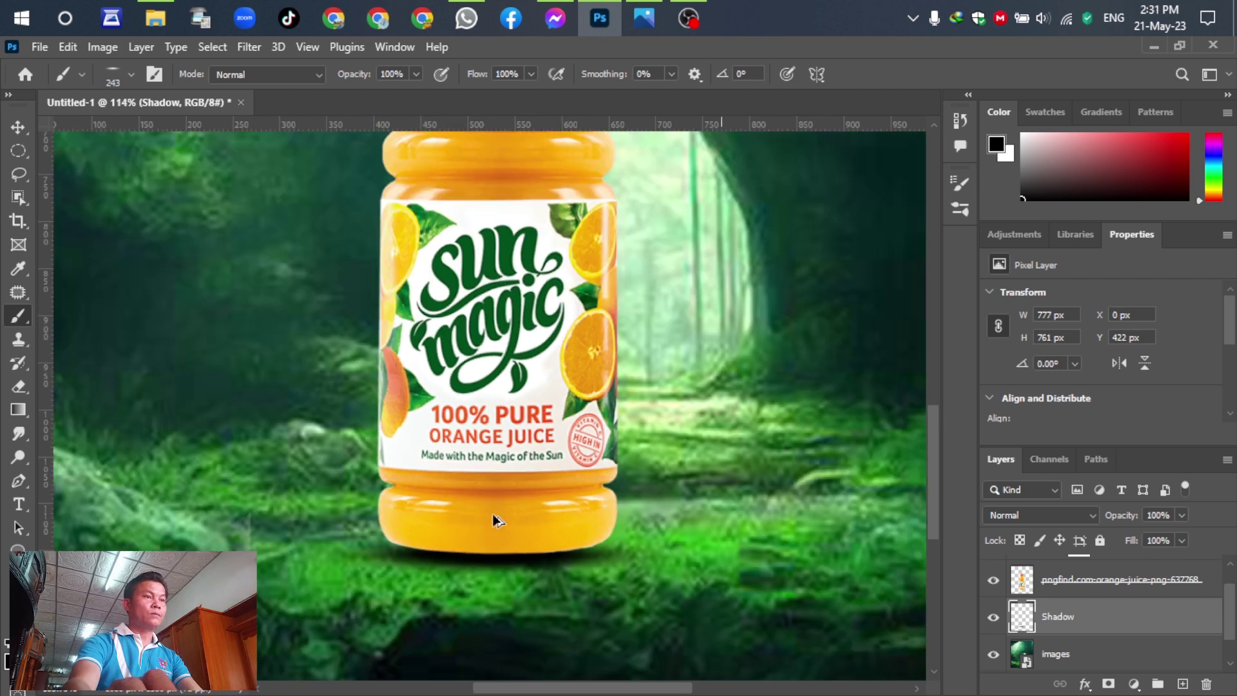
pyautogui.scroll(-3, 609, 606)
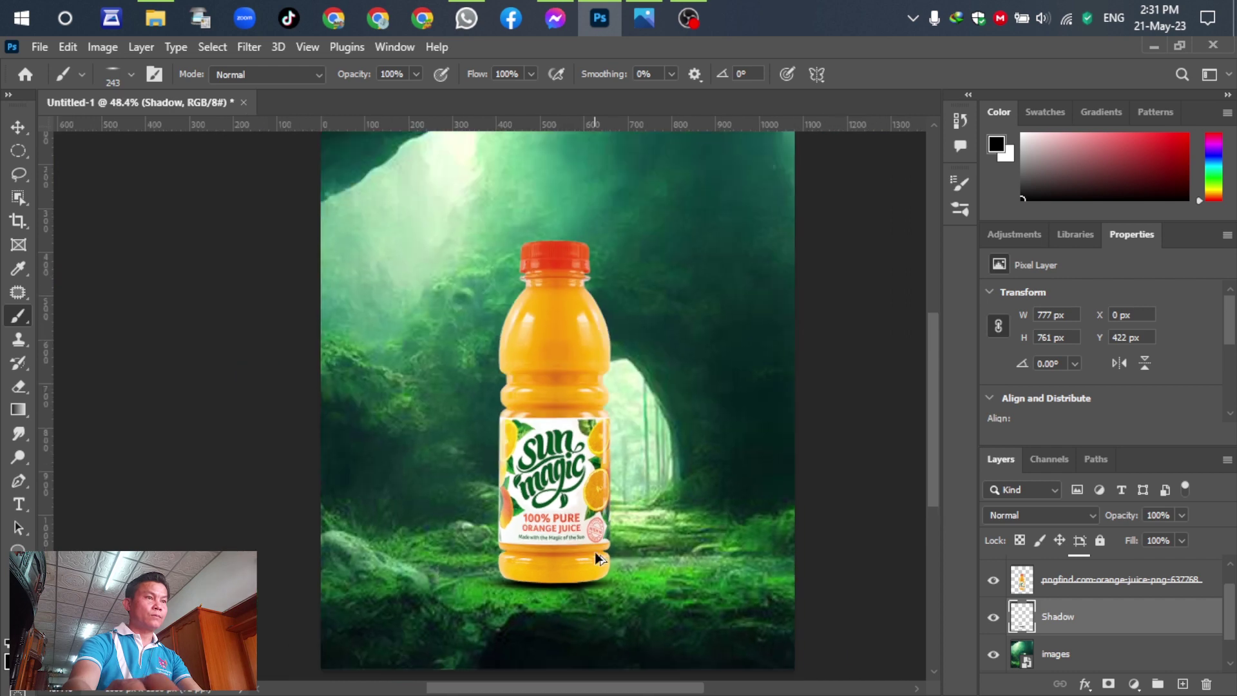
# - Extend the painted shadow past the right side of the bottle's base, then switch to the Move tool and deselect the layer
pyautogui.scroll(6, 590, 590)
pyautogui.scroll(2, 616, 575)
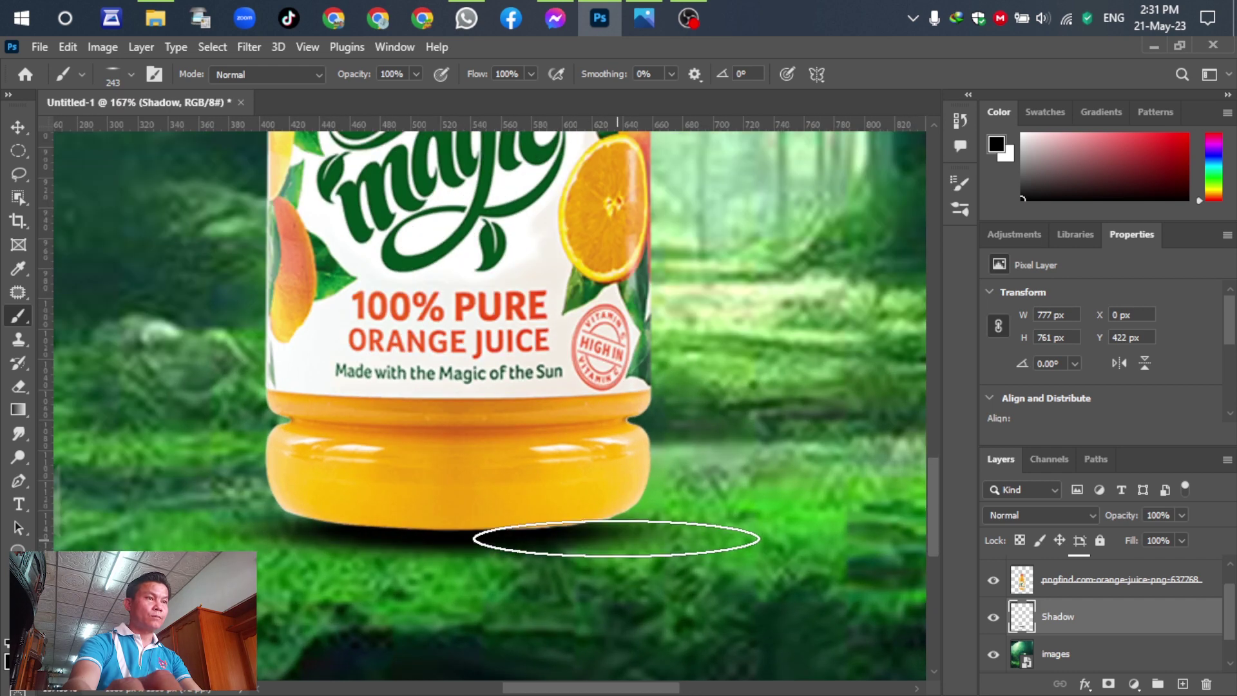
pyautogui.click(592, 525)
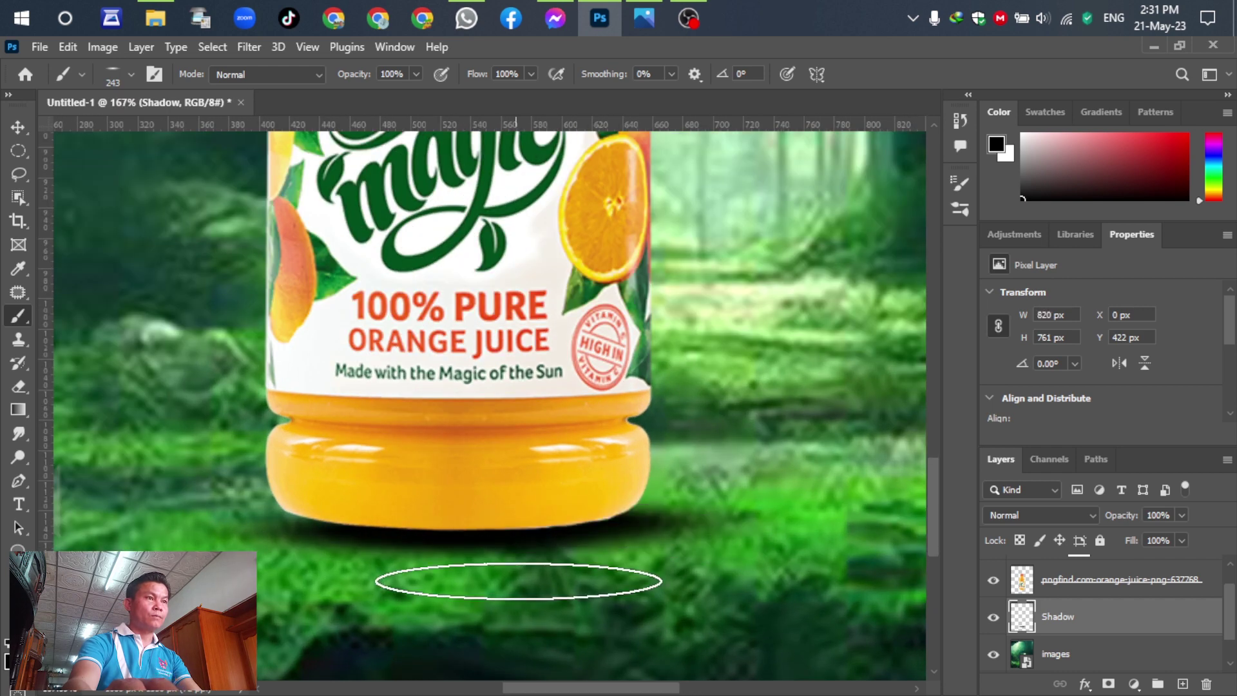
pyautogui.scroll(-2, 570, 525)
pyautogui.scroll(-3, 570, 525)
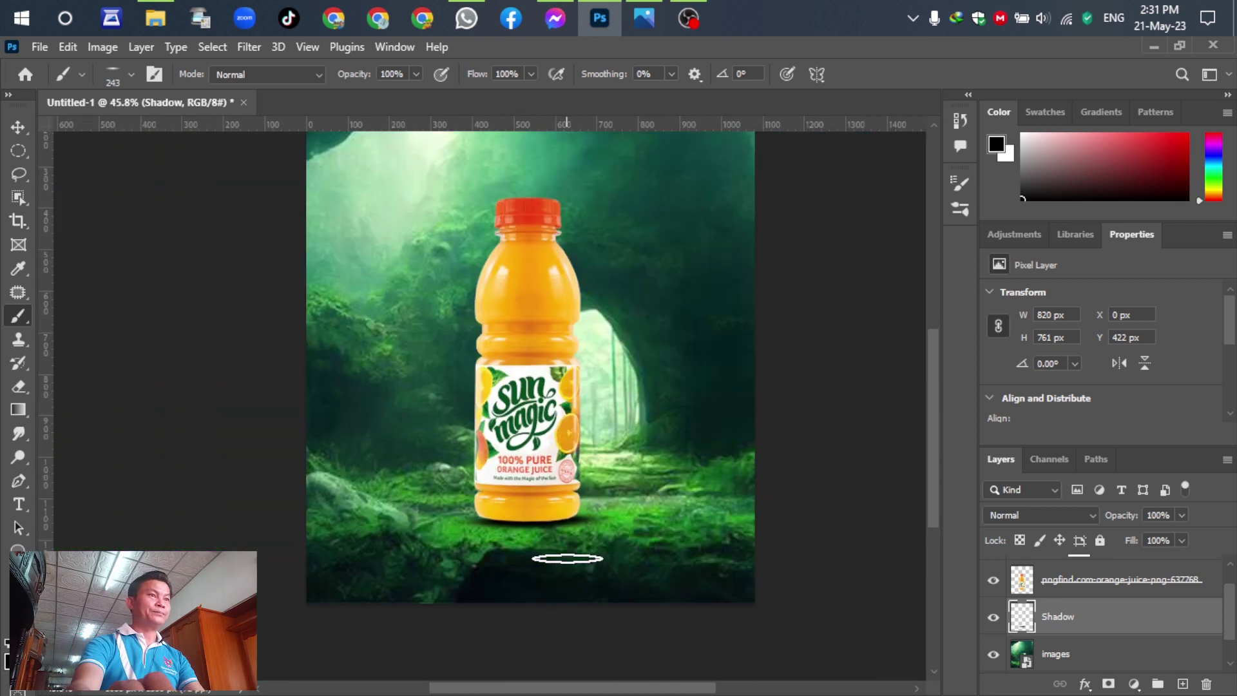
pyautogui.scroll(-1, 602, 547)
pyautogui.click(18, 127)
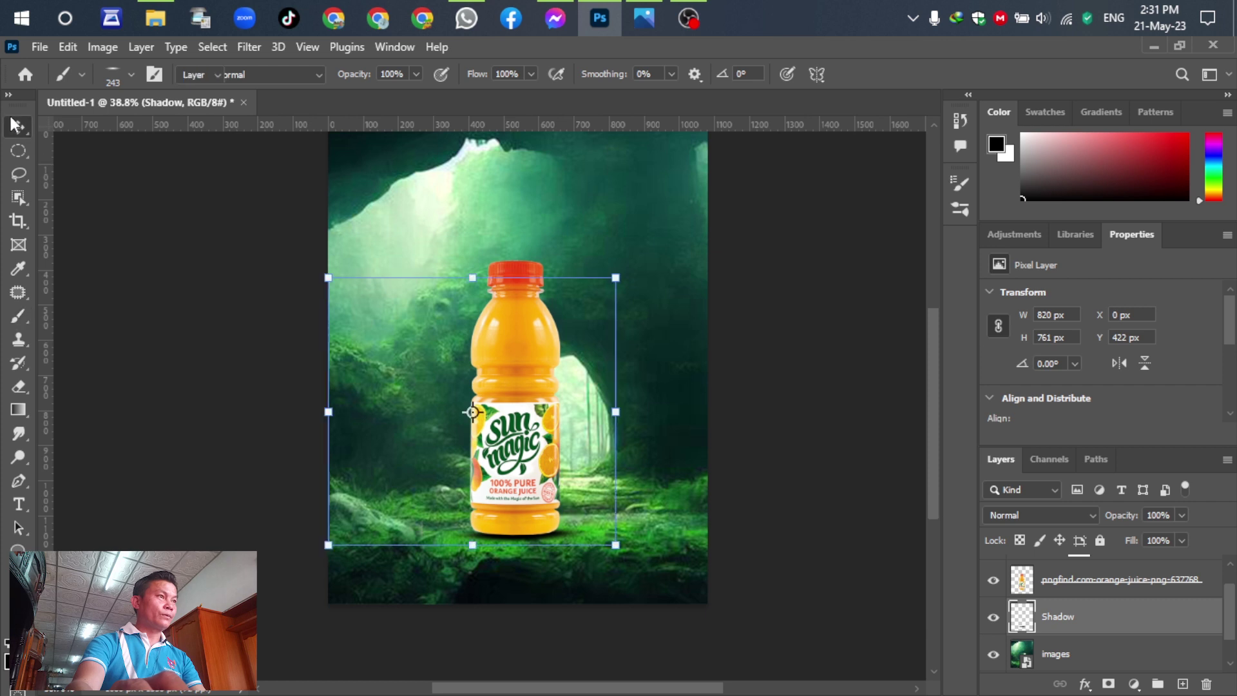
pyautogui.click(839, 472)
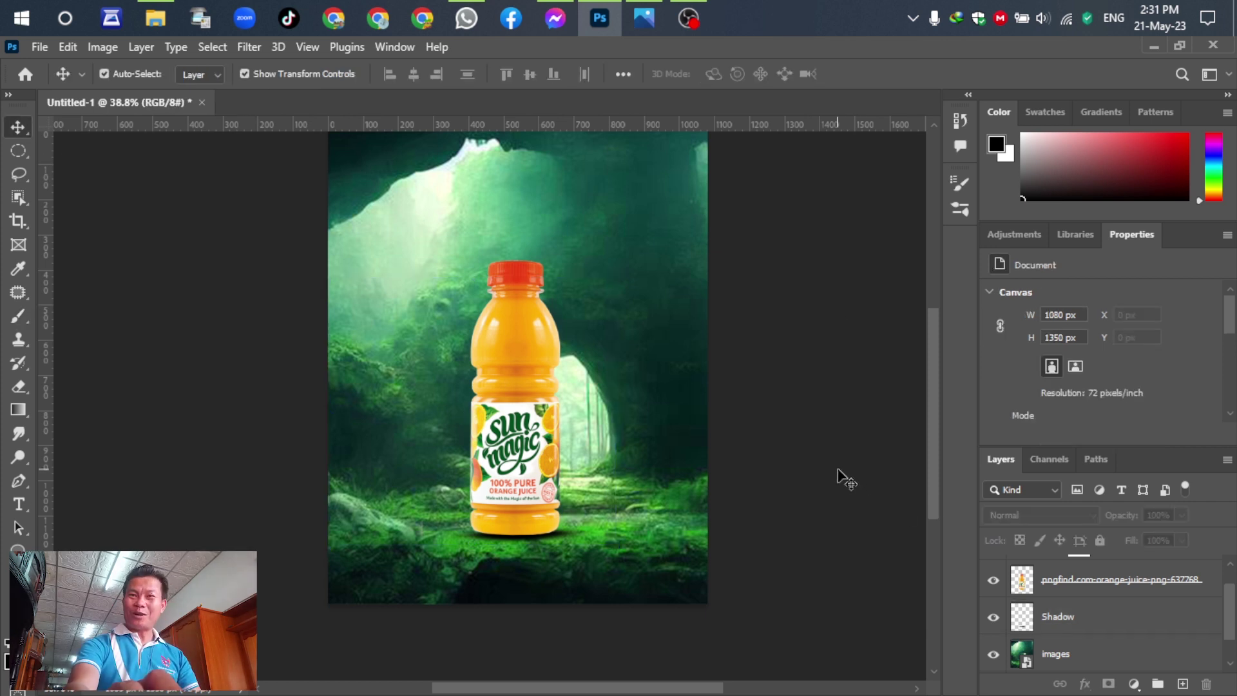
# - Switch to Photos to examine the water droplets on the reference poster's bottle, and return to Photoshop
pyautogui.click(644, 18)
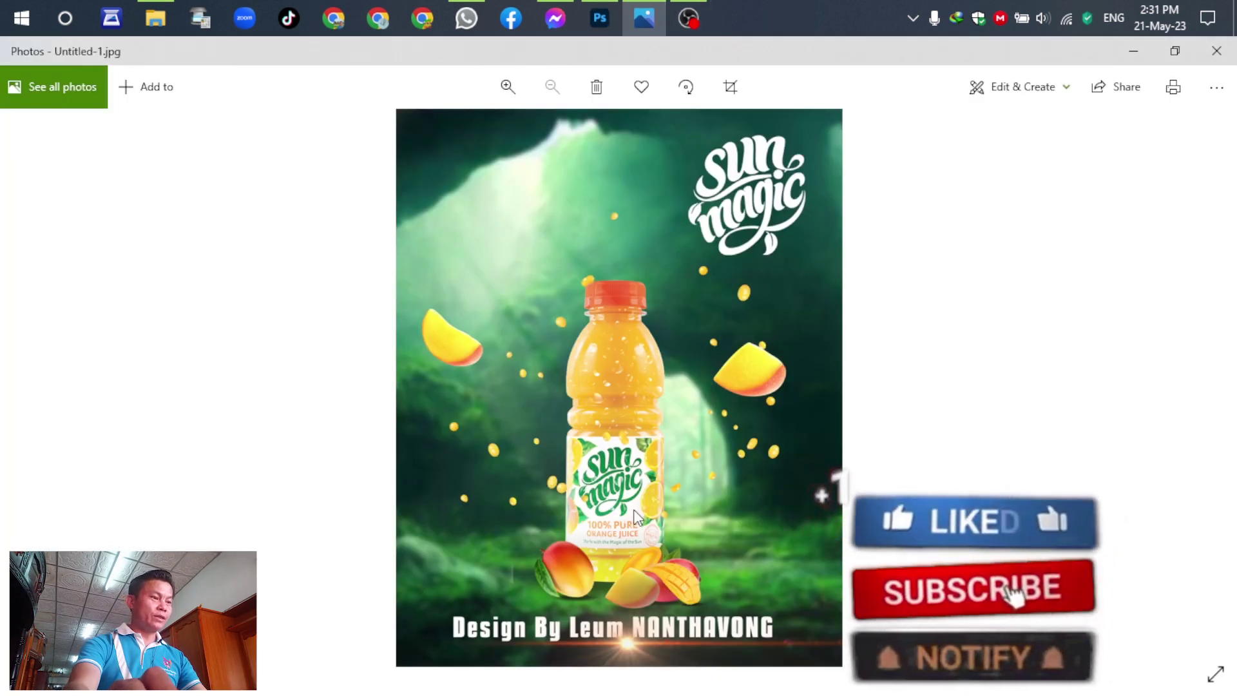
pyautogui.scroll(5, 688, 404)
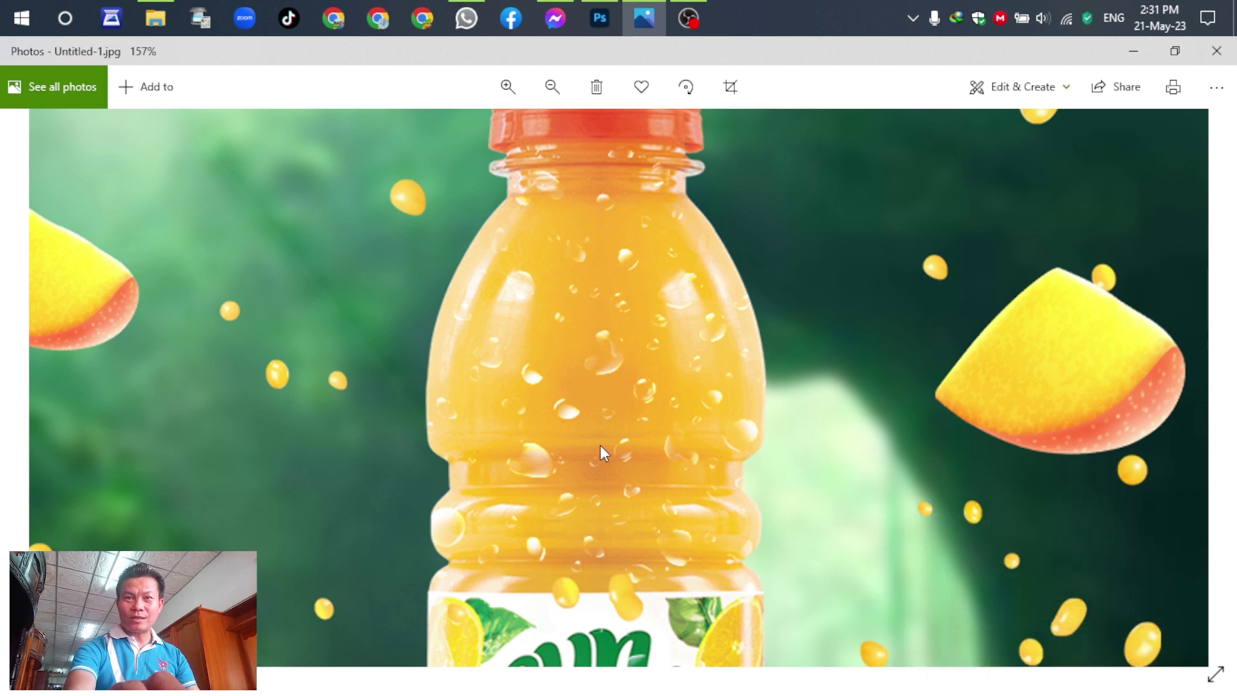
pyautogui.scroll(-5, 589, 397)
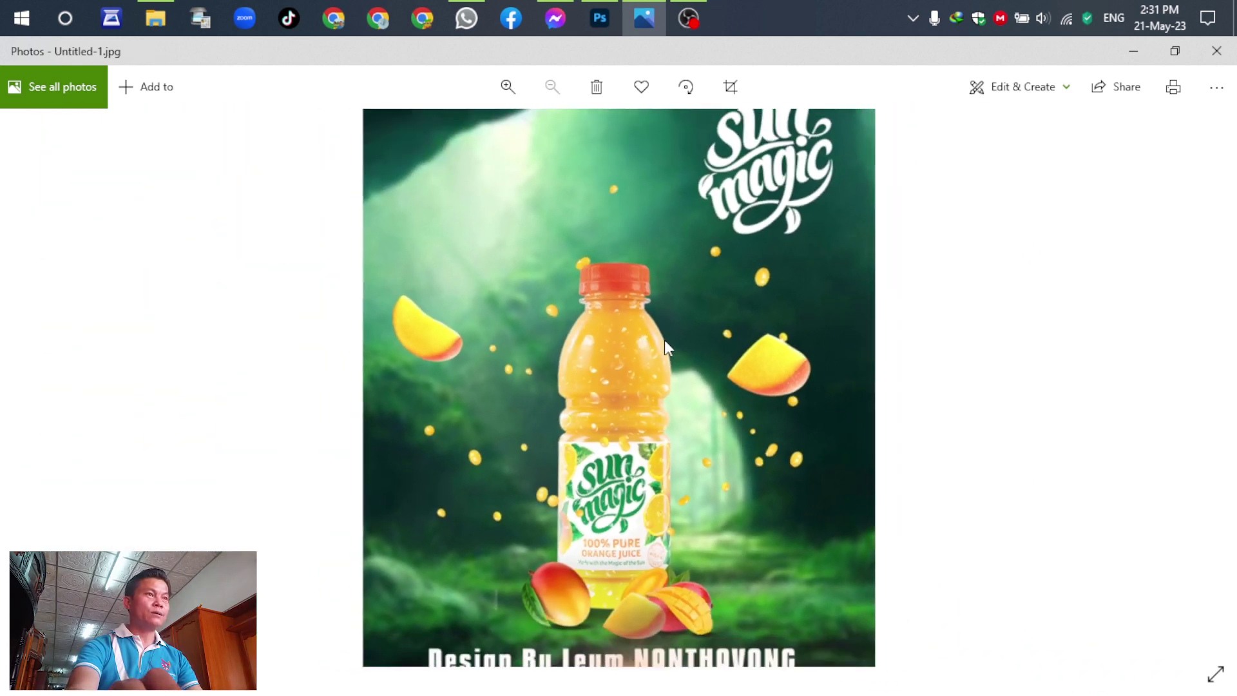
pyautogui.click(599, 18)
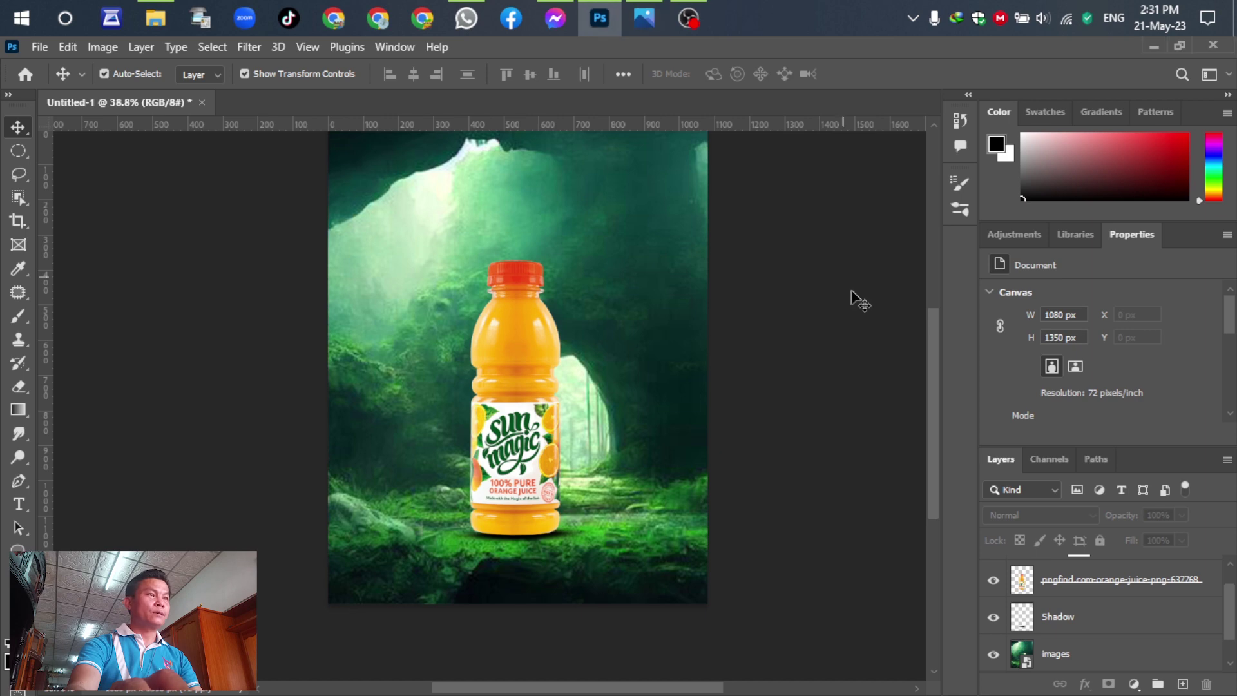
# - Place pngimg.com - water_PNG3283.png from the OBS Studio Data folder over the bottle, centred at X 540 px and Y 790 px, and commit it
pyautogui.click(156, 18)
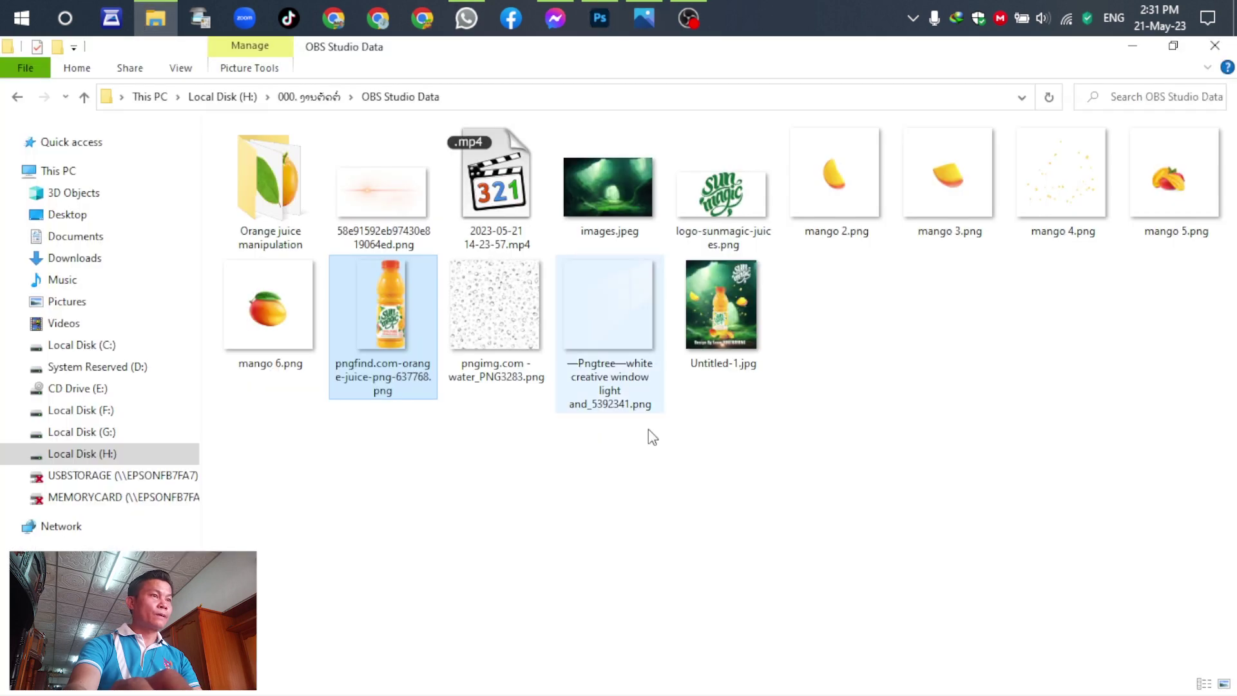
pyautogui.moveTo(497, 306); pyautogui.dragTo(514, 406)
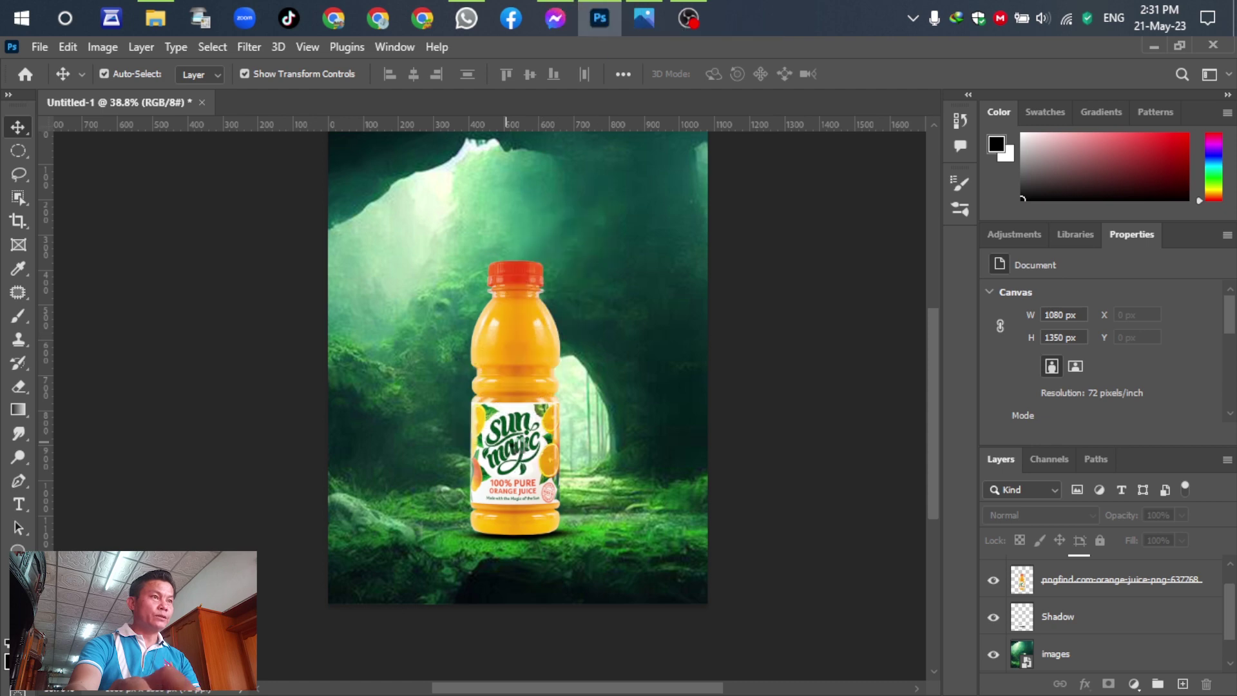
pyautogui.moveTo(517, 461); pyautogui.dragTo(517, 479)
pyautogui.moveTo(514, 235); pyautogui.dragTo(504, 291)
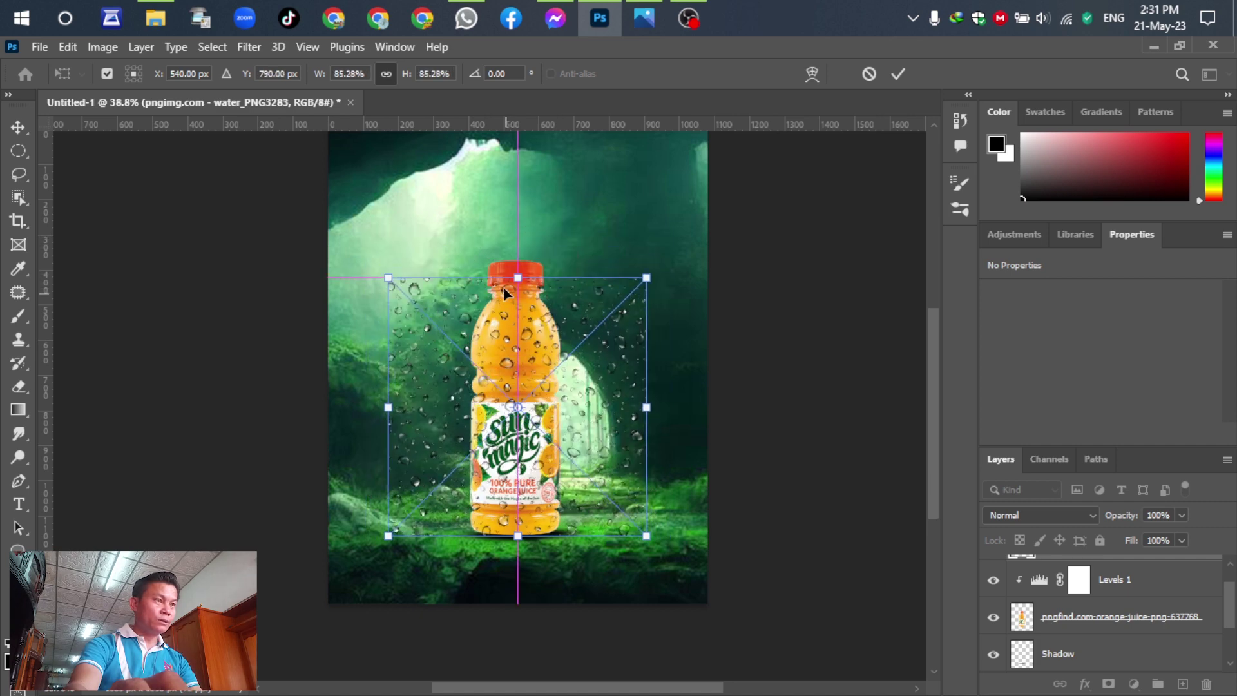
pyautogui.click(898, 74)
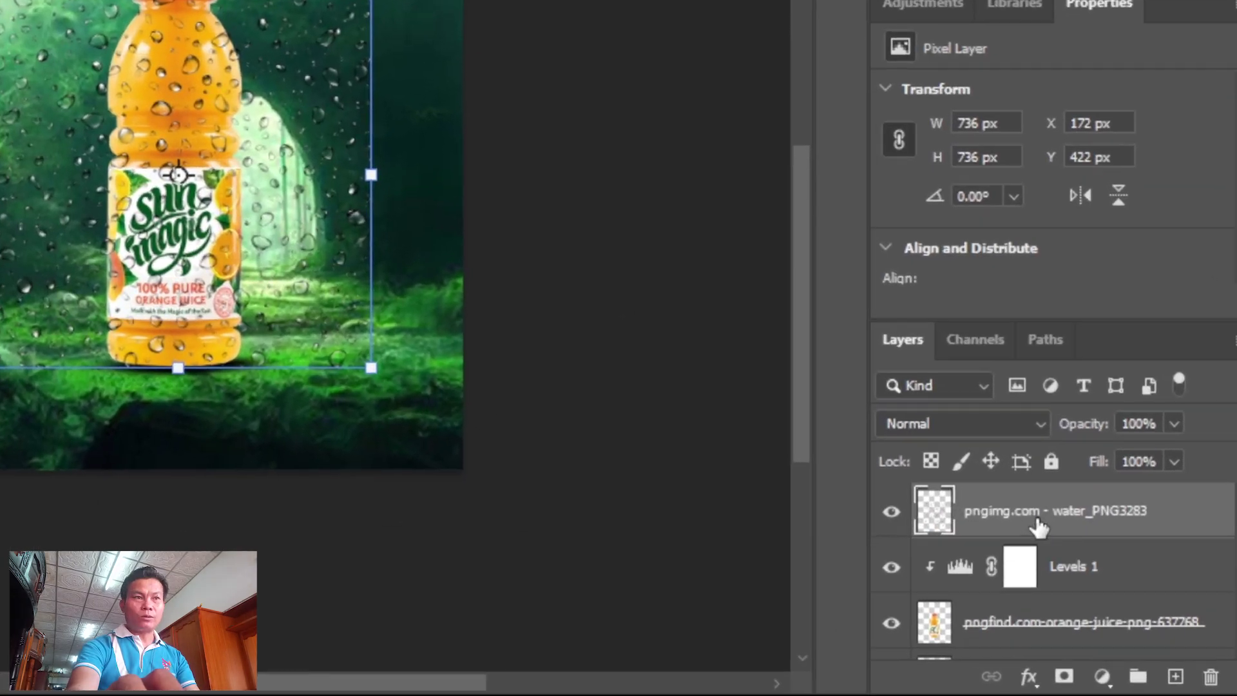
# - Clip the water droplet layer to the bottle and set its blend mode to Linear Dodge (Add)
pyautogui.rightClick(1038, 525)
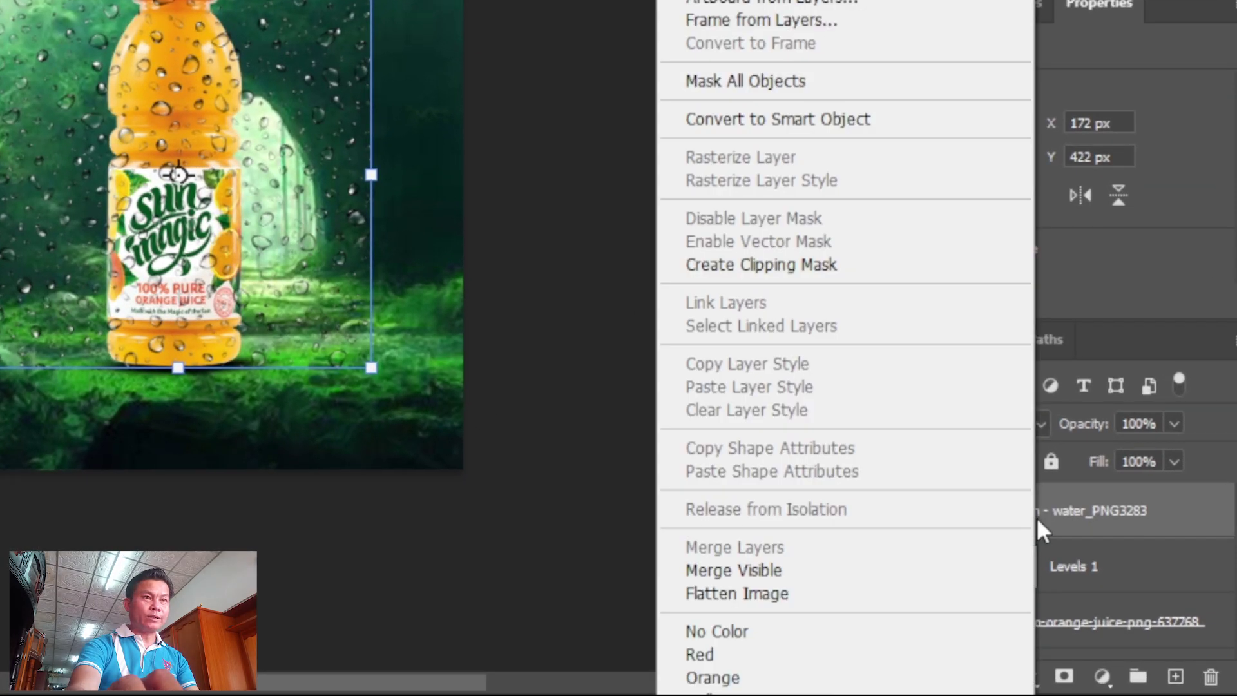
pyautogui.click(746, 266)
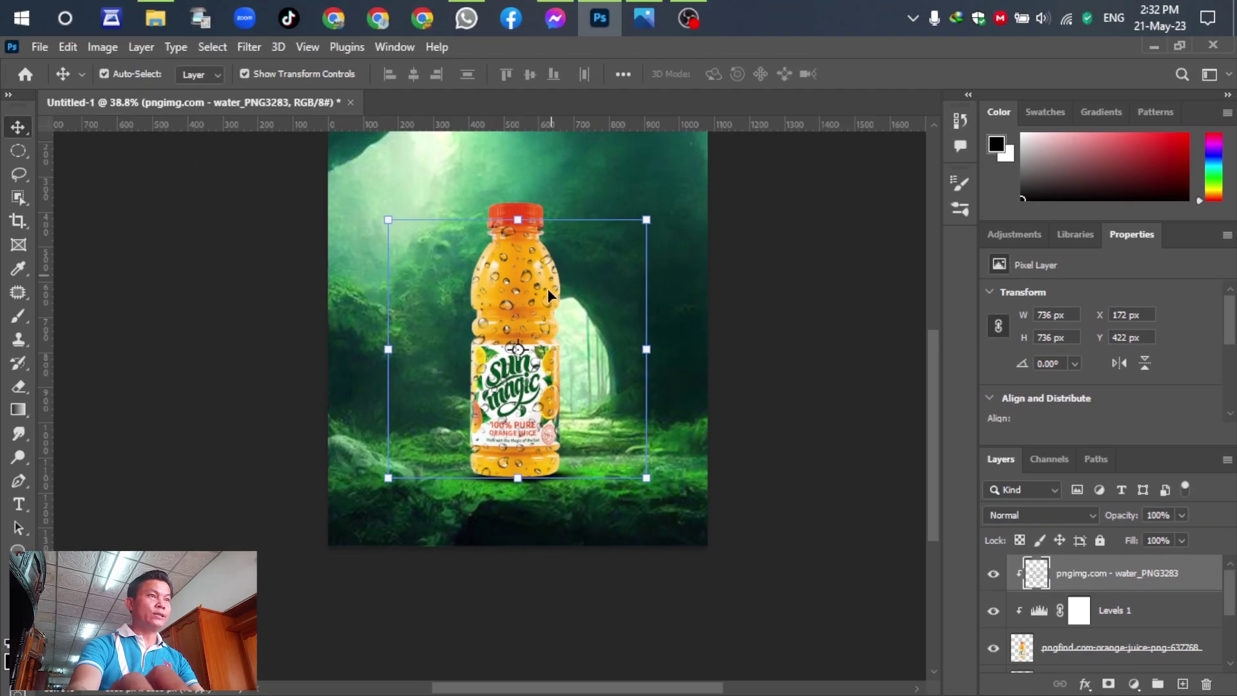
pyautogui.scroll(5, 536, 308)
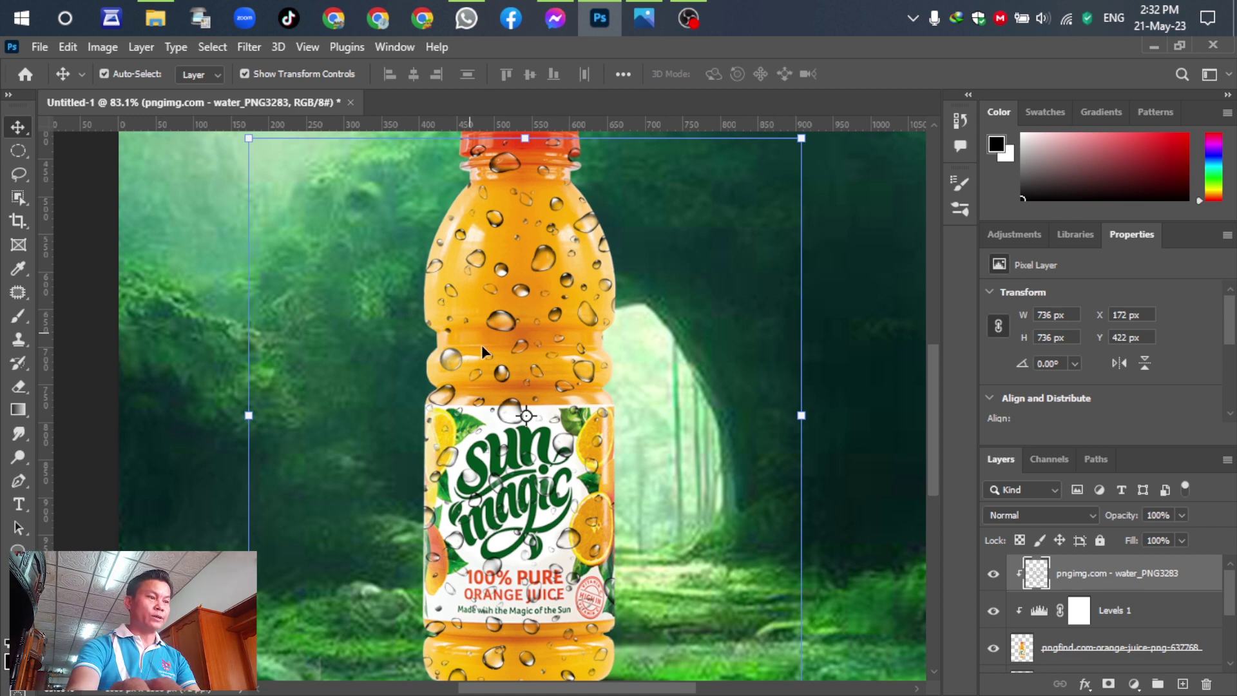
pyautogui.scroll(-3, 478, 348)
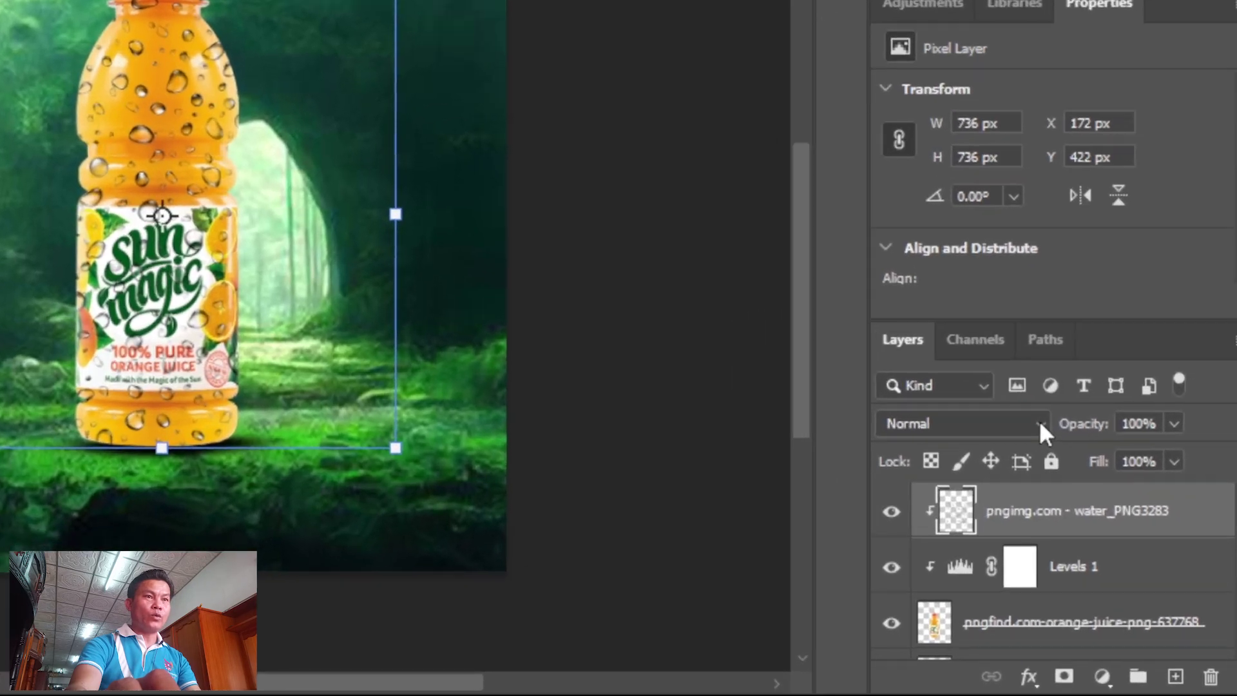
pyautogui.click(1087, 515)
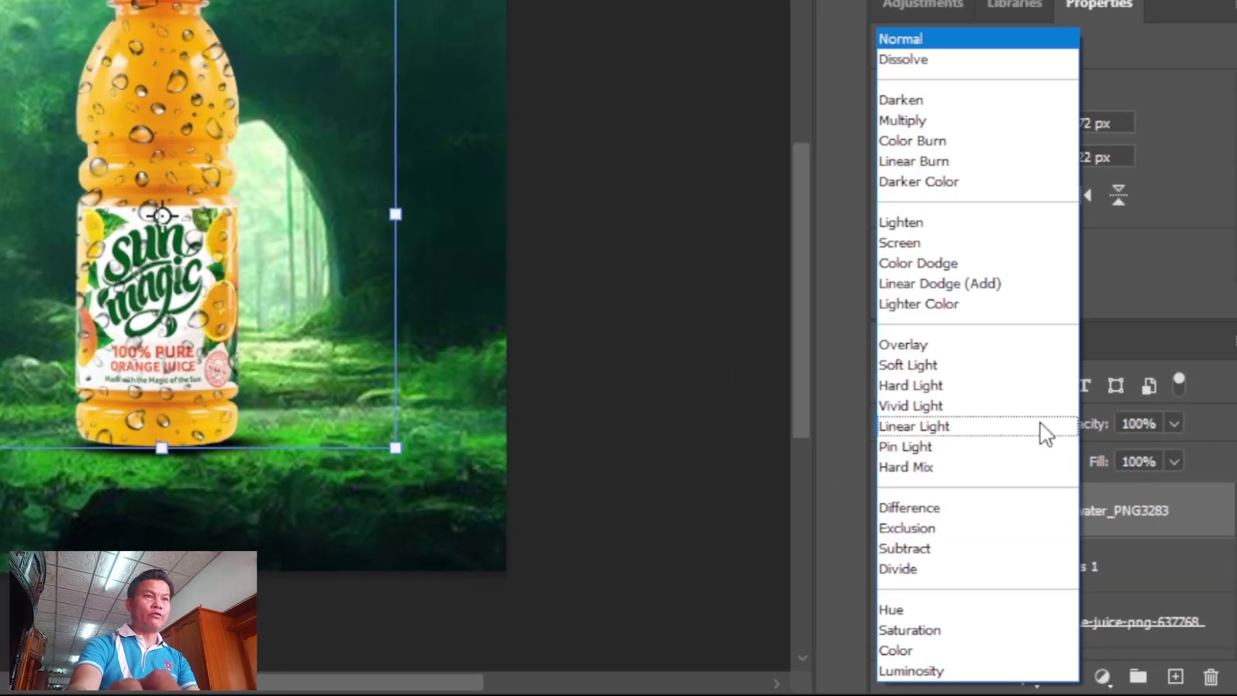
pyautogui.click(938, 285)
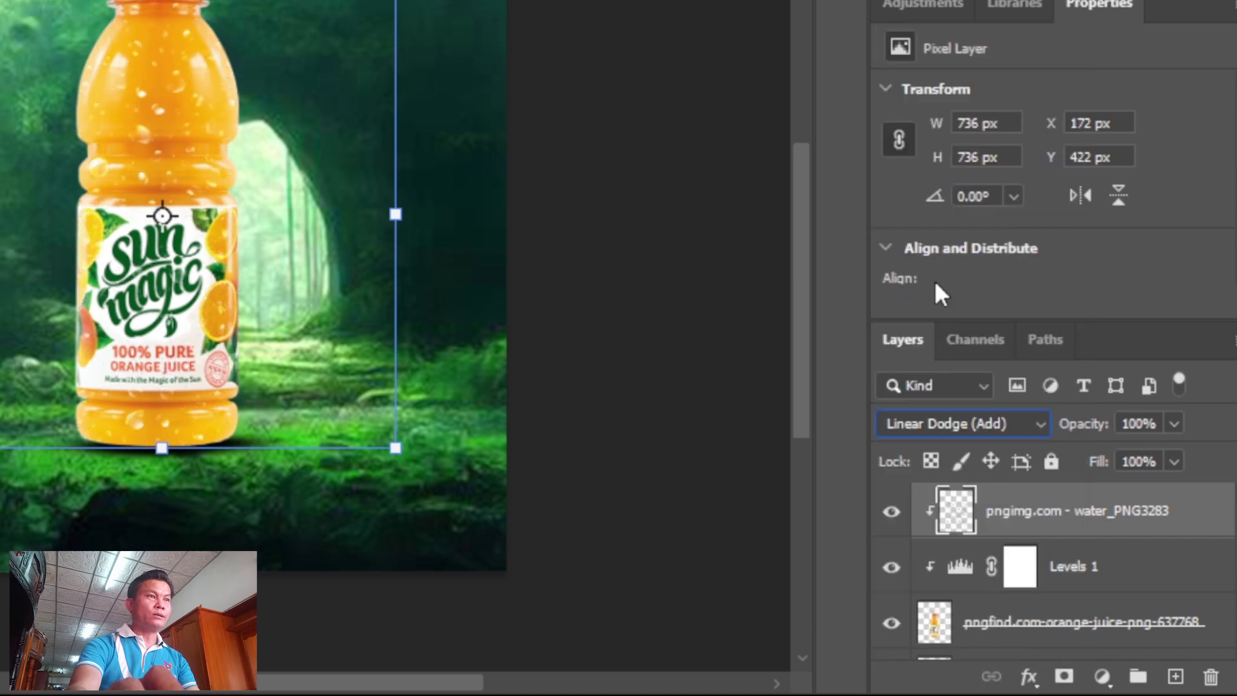
# - Examine the water droplets on the bottle up close, check the reference poster in Photos, and return to Photoshop
pyautogui.scroll(5, 494, 318)
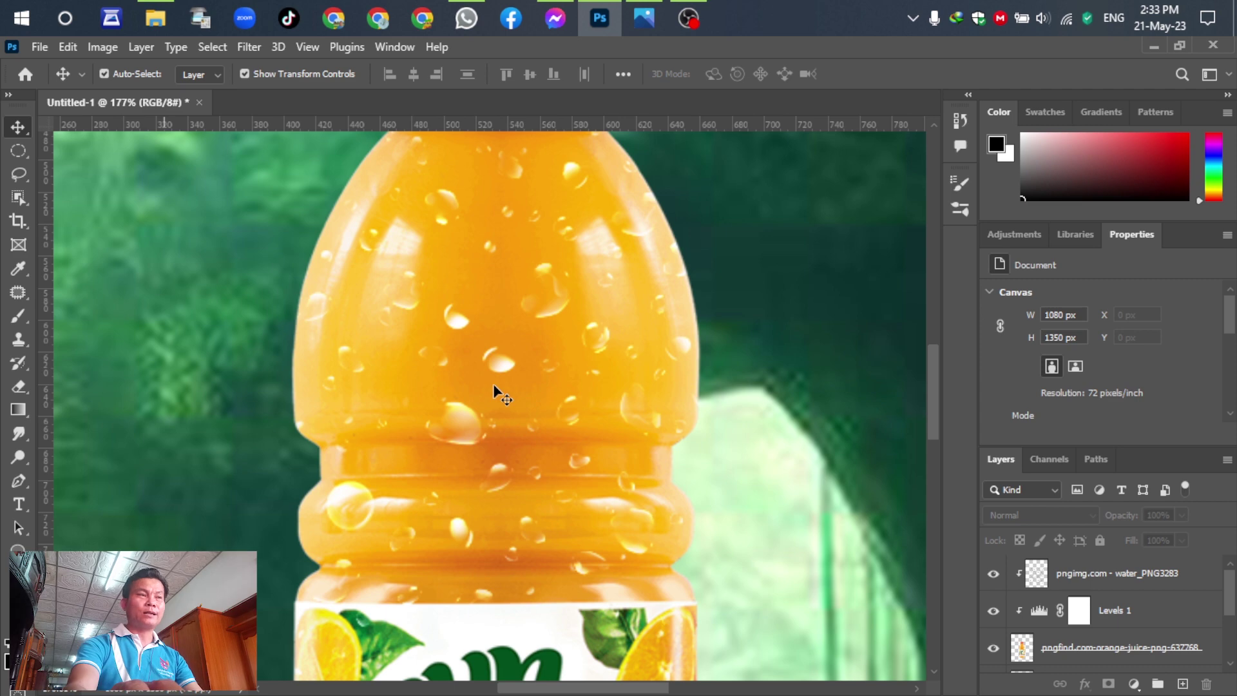
pyautogui.scroll(-5, 494, 382)
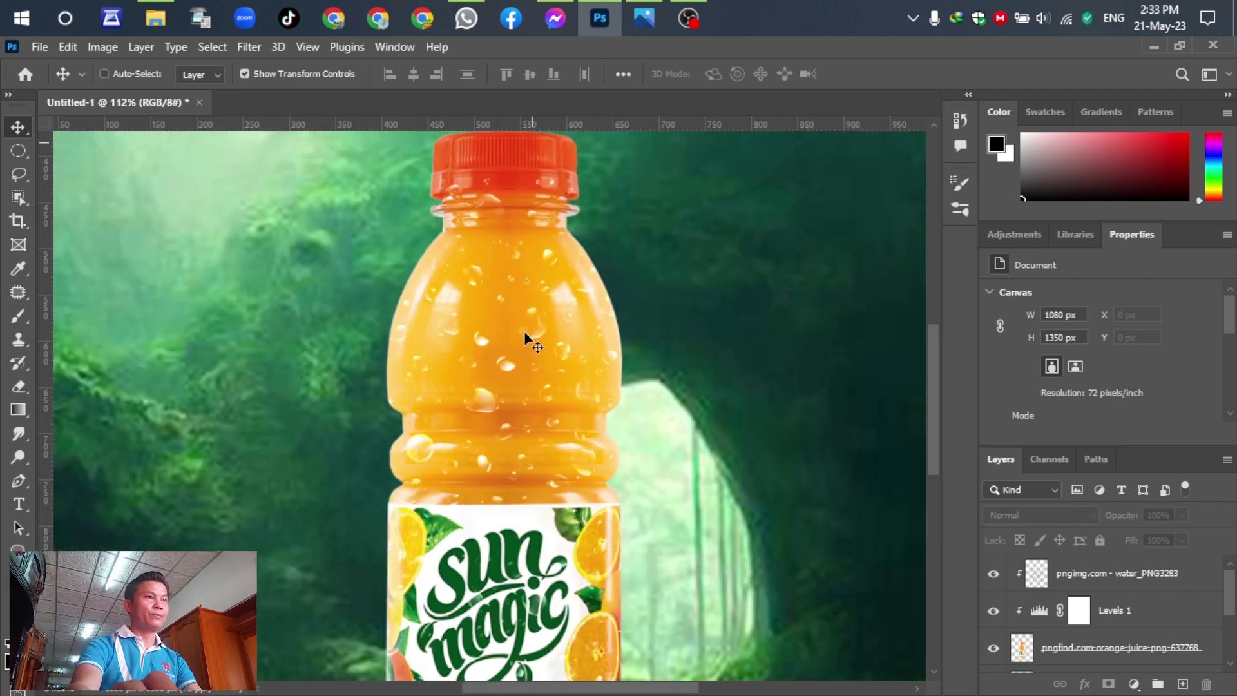
pyautogui.scroll(2, 509, 287)
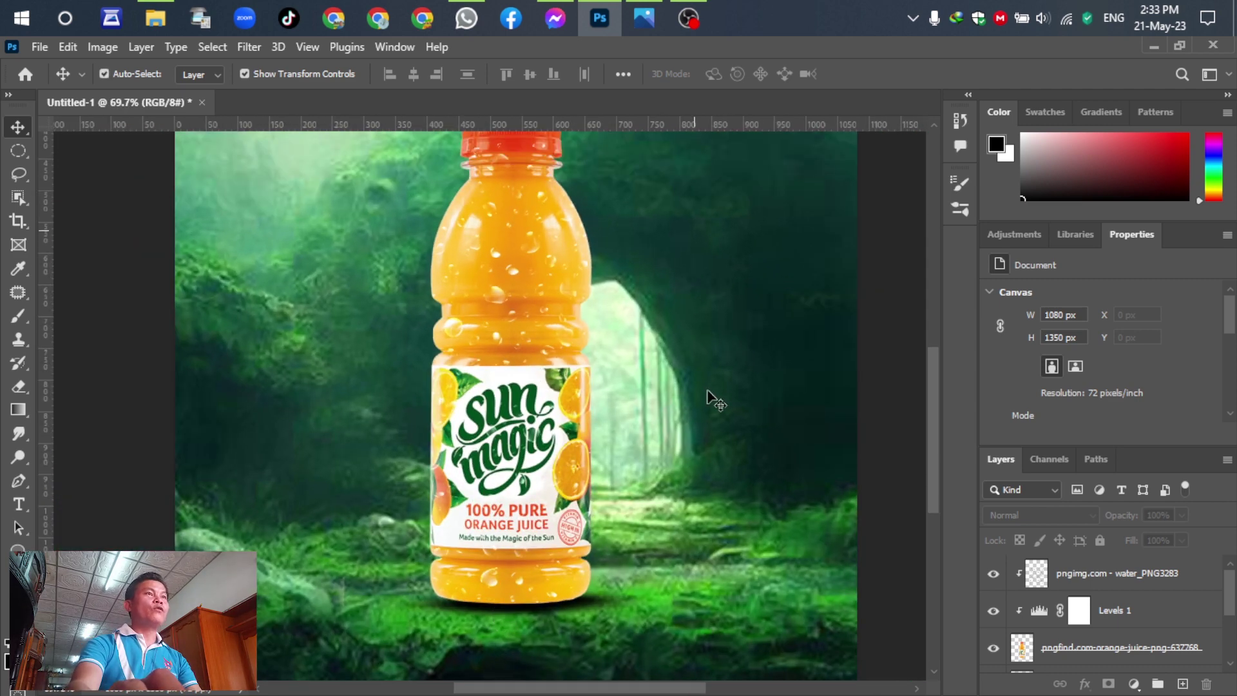
pyautogui.click(643, 18)
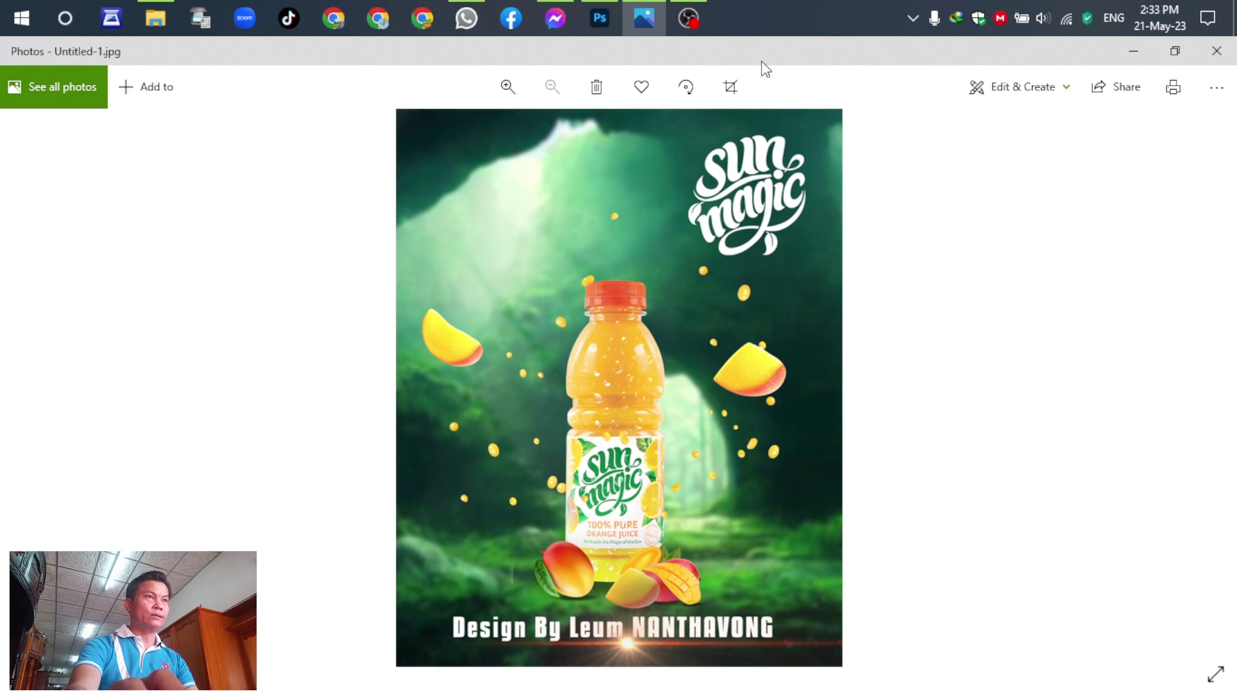
pyautogui.click(600, 18)
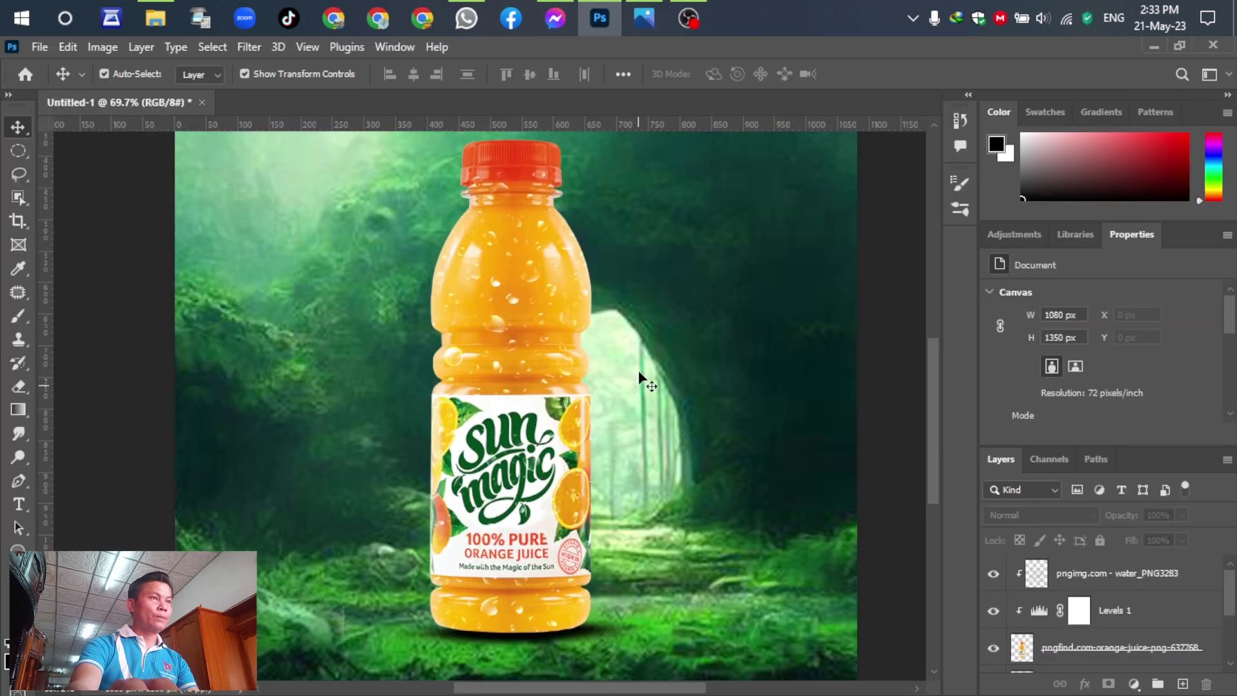
# - Place mango 6.png from the OBS Studio Data folder over the bottle, rotated 31.71° and flipped vertically
pyautogui.click(155, 18)
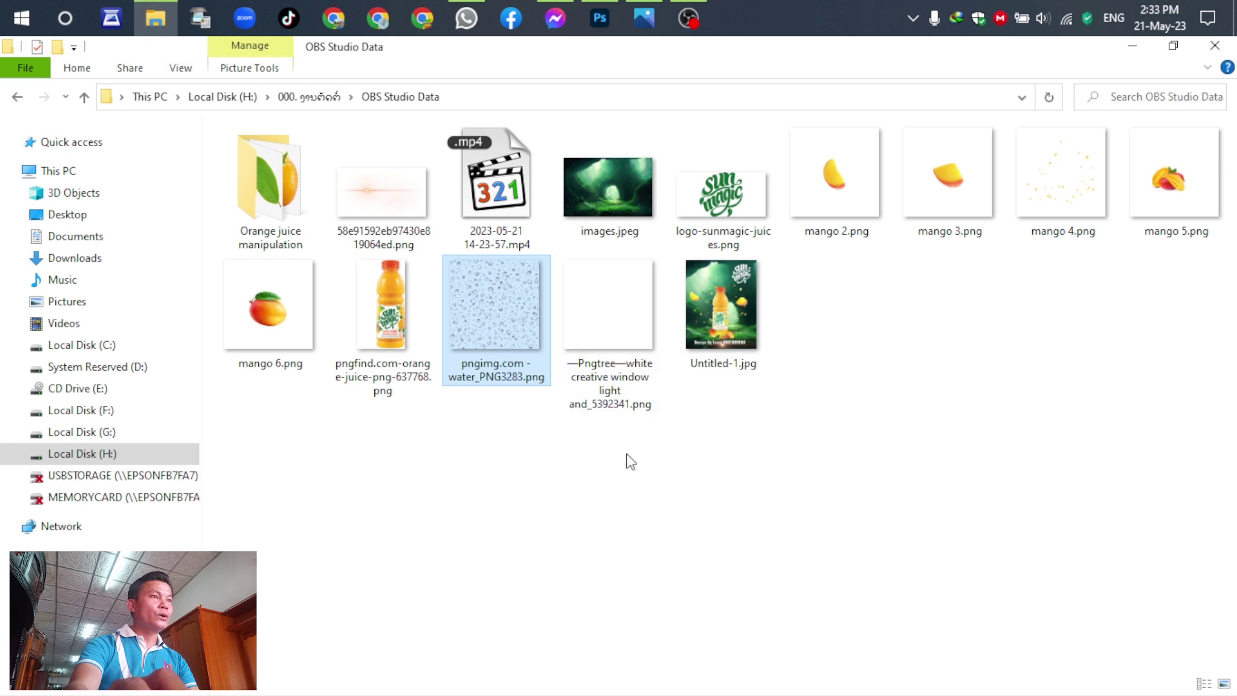
pyautogui.click(664, 508)
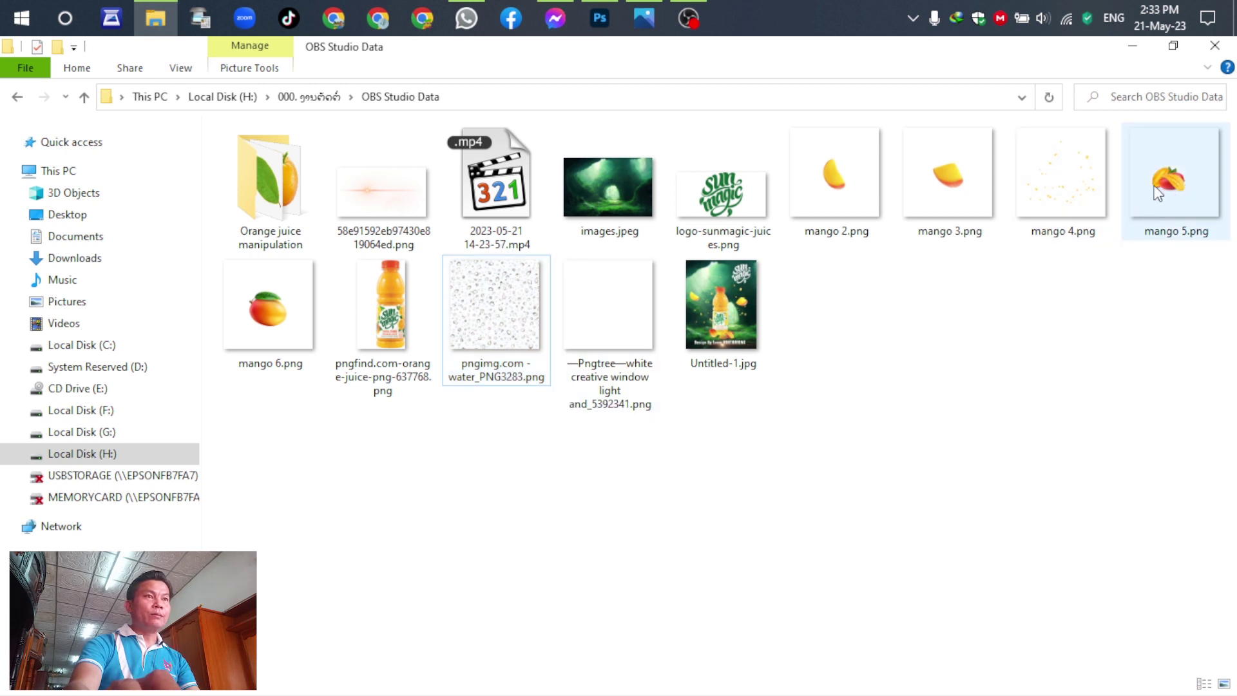
pyautogui.moveTo(230, 330); pyautogui.dragTo(446, 571)
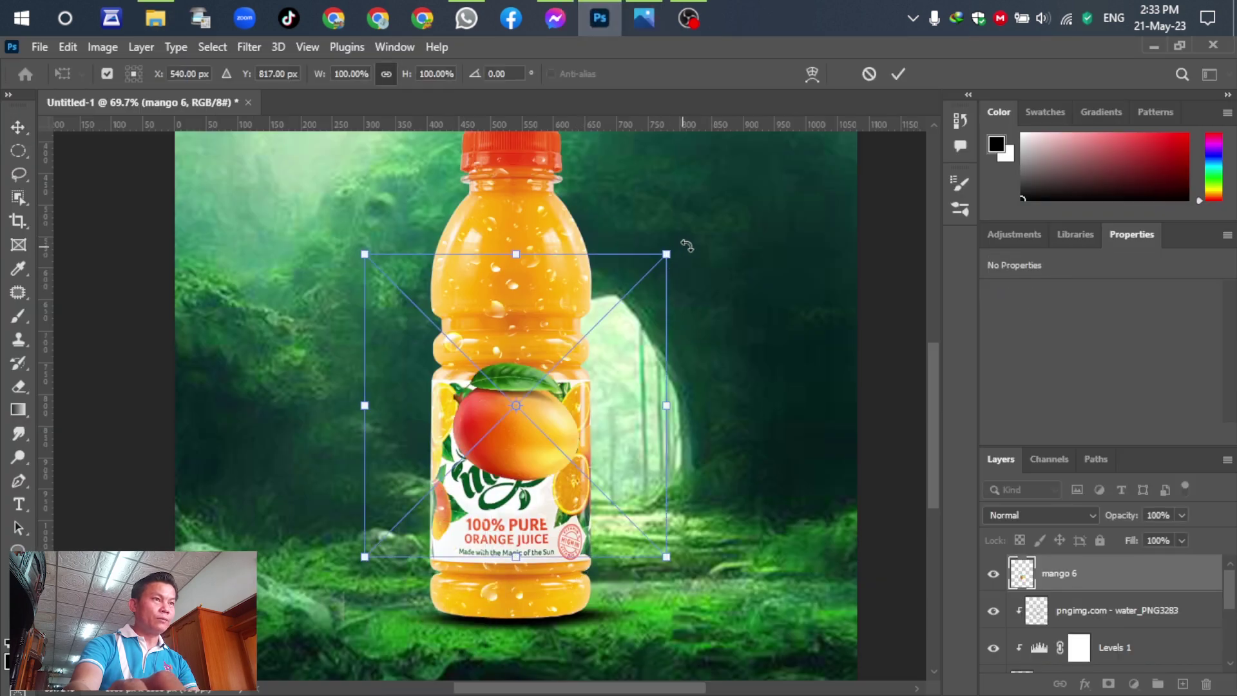
pyautogui.moveTo(690, 248); pyautogui.dragTo(742, 361)
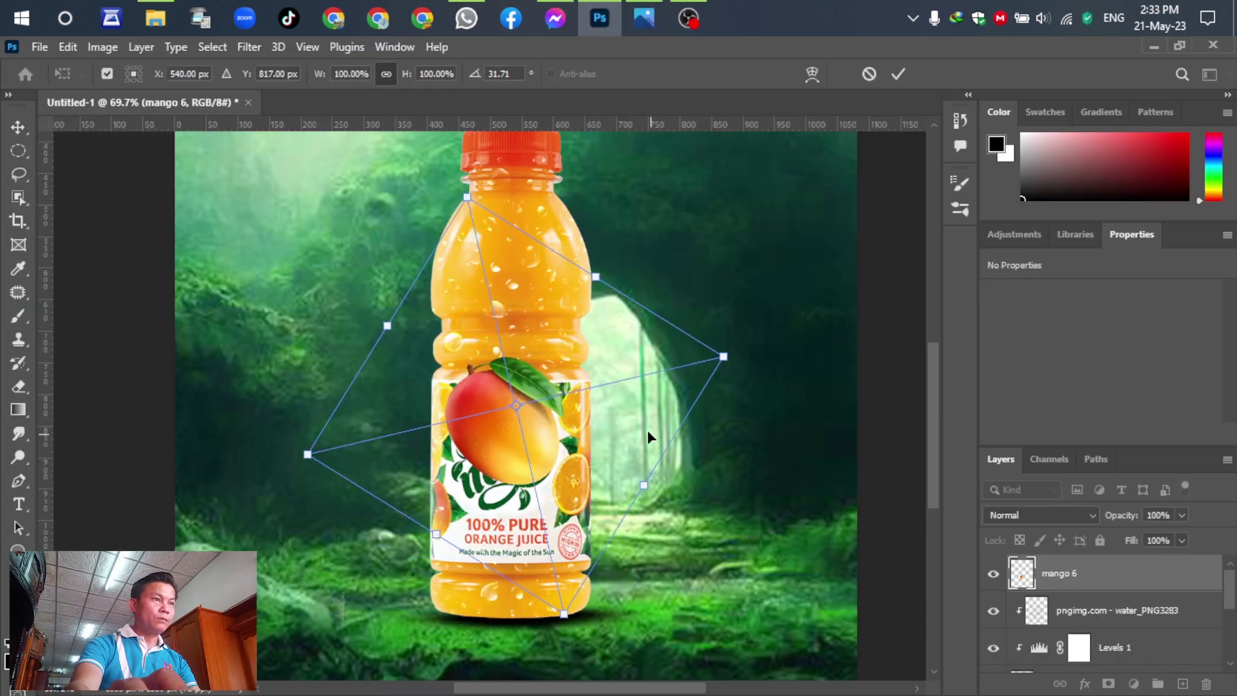
pyautogui.rightClick(517, 437)
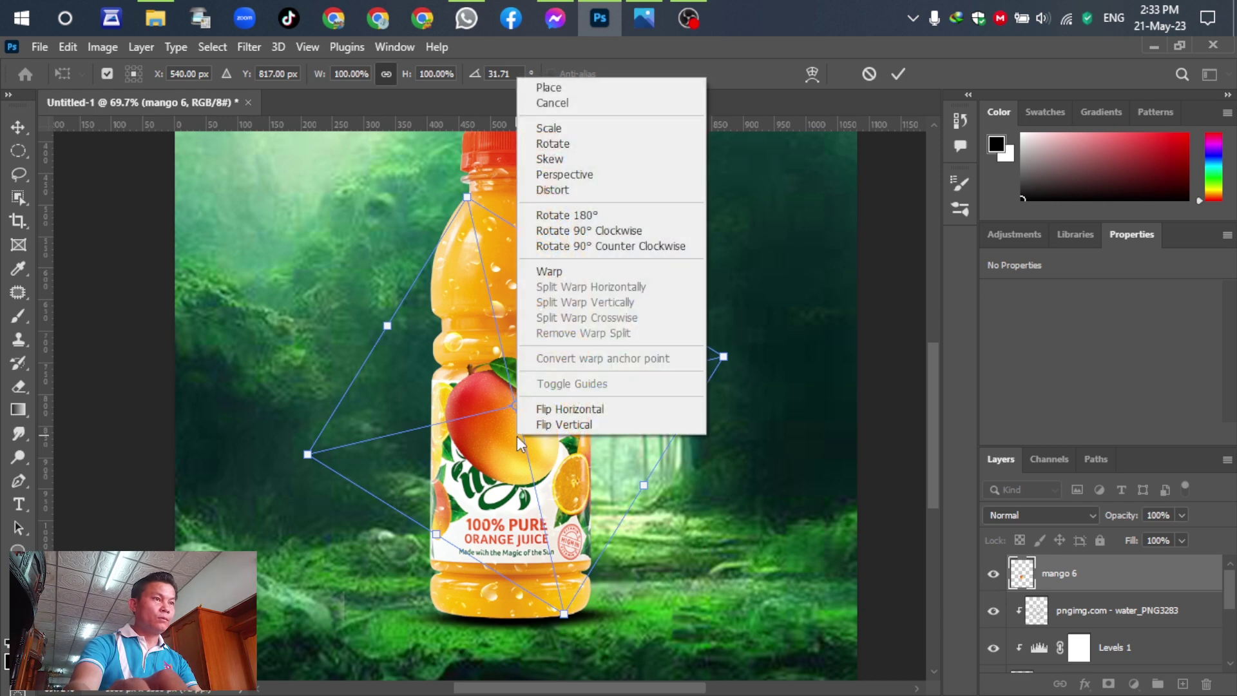
pyautogui.click(568, 424)
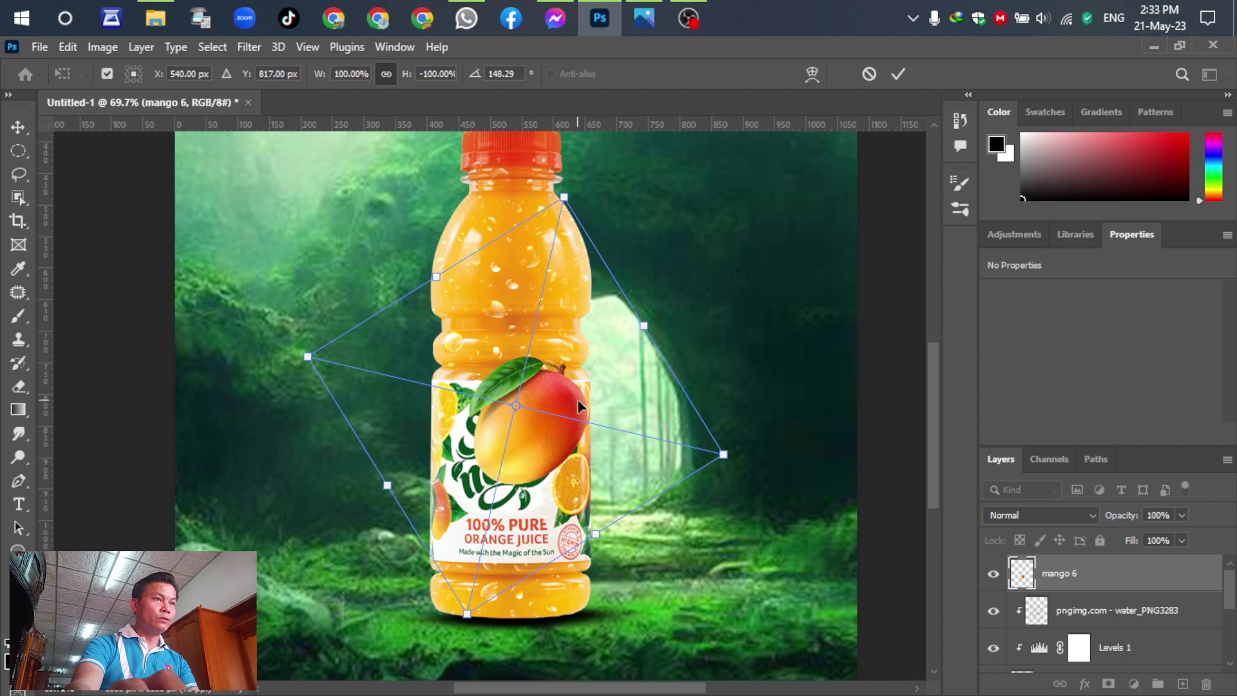
# - Rotate the whole mango to 67.32° and position it at the left of the bottle's base, centred at X 347.01 px and Y 1135.12 px
pyautogui.moveTo(752, 454); pyautogui.dragTo(683, 157)
pyautogui.moveTo(541, 385); pyautogui.dragTo(428, 560)
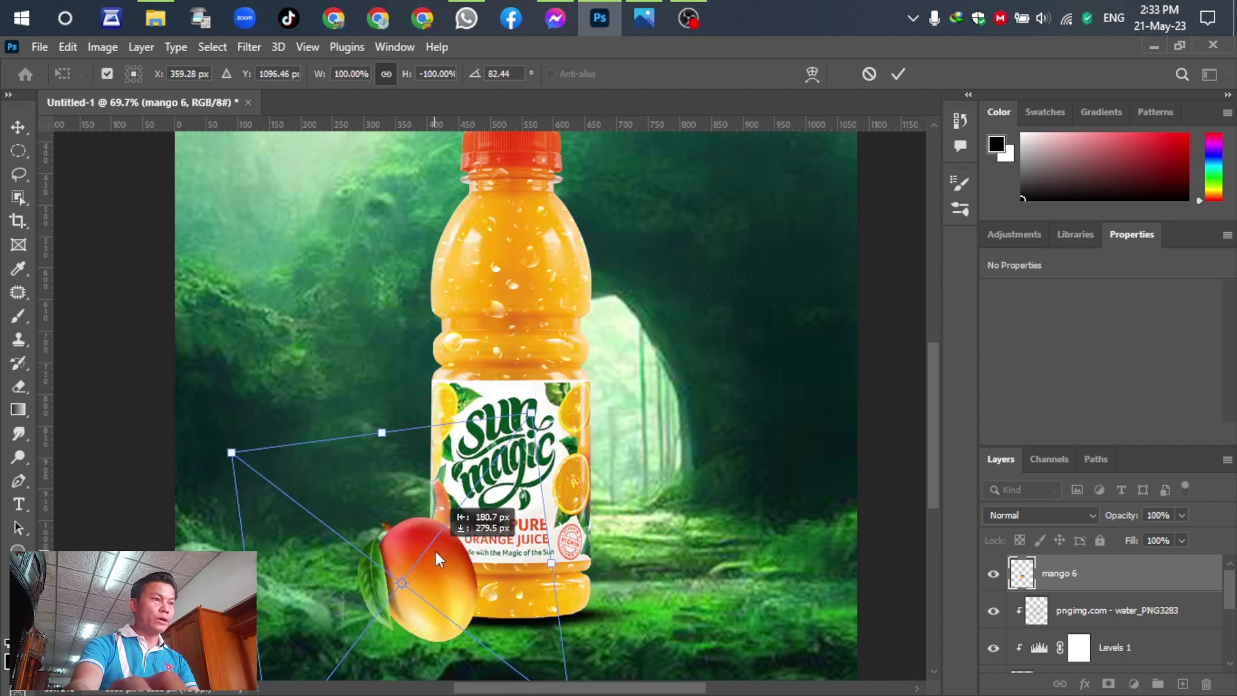
pyautogui.moveTo(549, 373); pyautogui.dragTo(506, 348)
pyautogui.moveTo(433, 569); pyautogui.dragTo(435, 579)
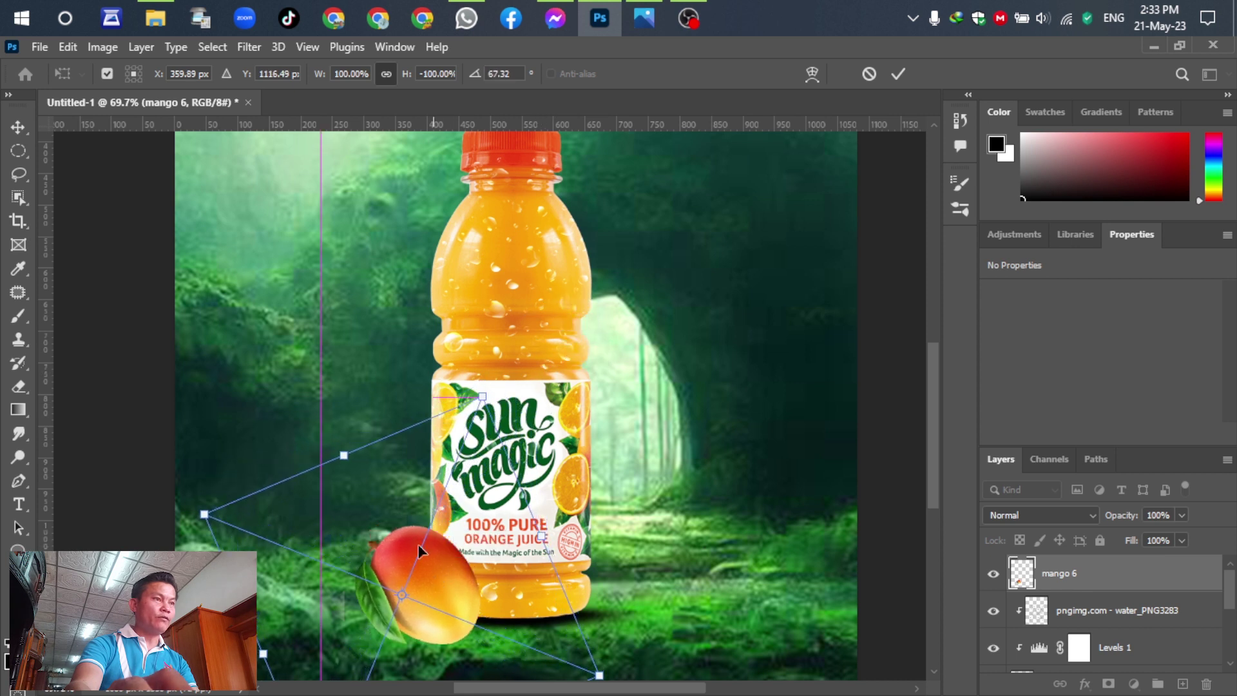
pyautogui.scroll(-2, 712, 488)
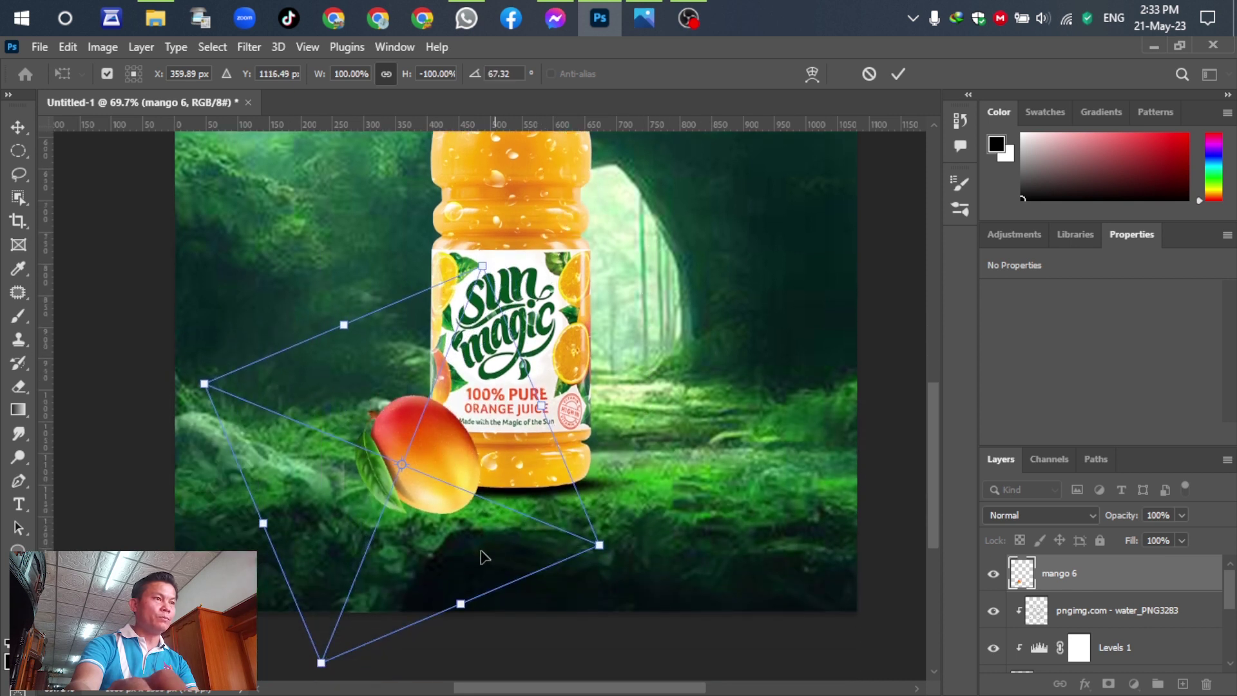
pyautogui.moveTo(439, 474); pyautogui.dragTo(430, 477)
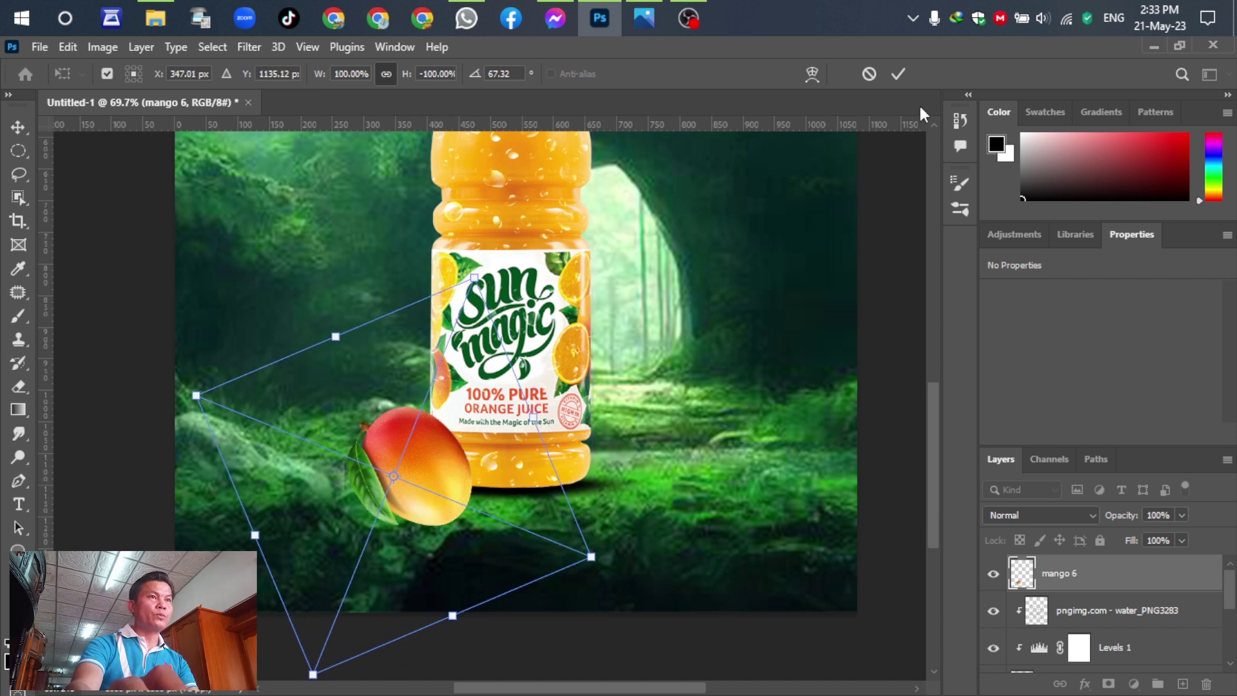
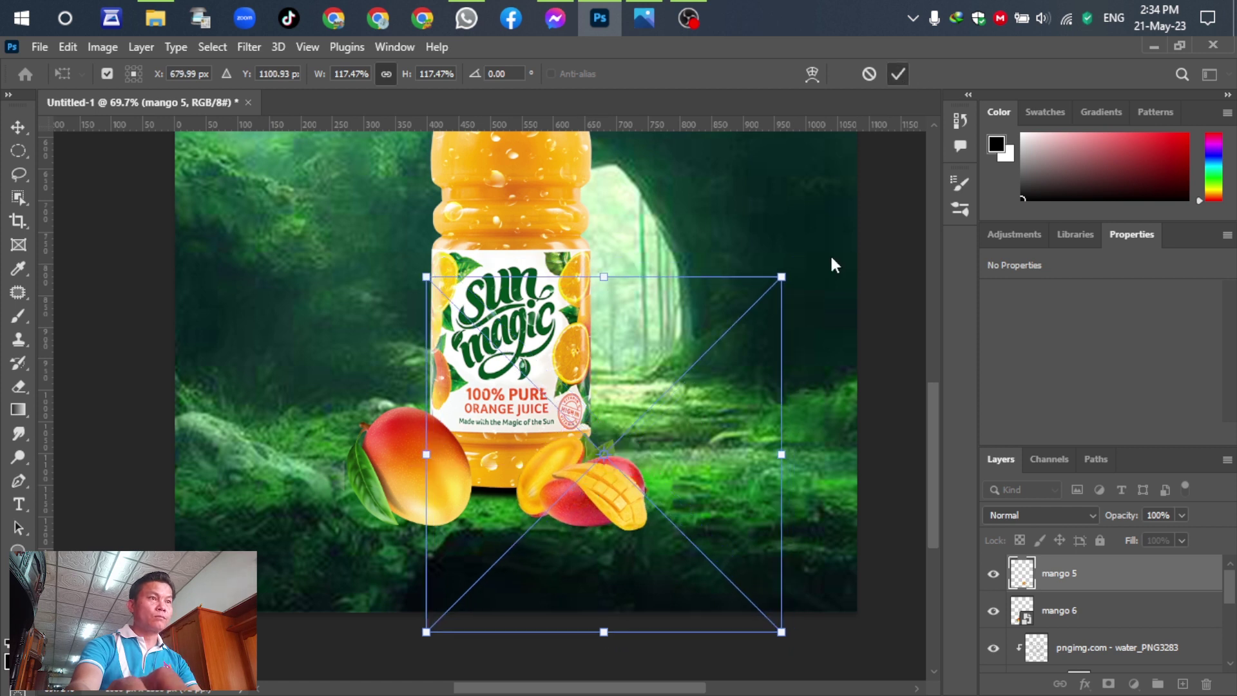
# - Commit the placed mango 5 image at 117.47% scale beside the bottle's base and select the background image layer
pyautogui.click(868, 189)
pyautogui.click(796, 342)
pyautogui.scroll(-1, 795, 342)
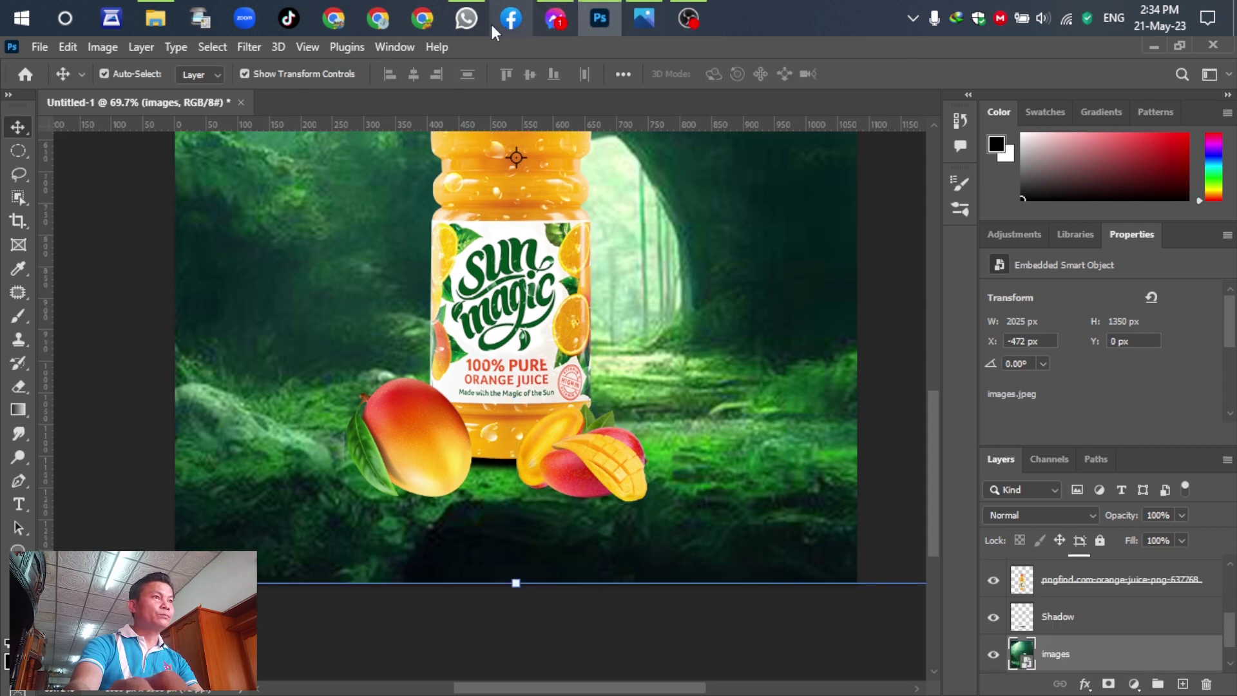
# - Place mango 3.png from the OBS Studio Data folder onto the poster
pyautogui.click(155, 18)
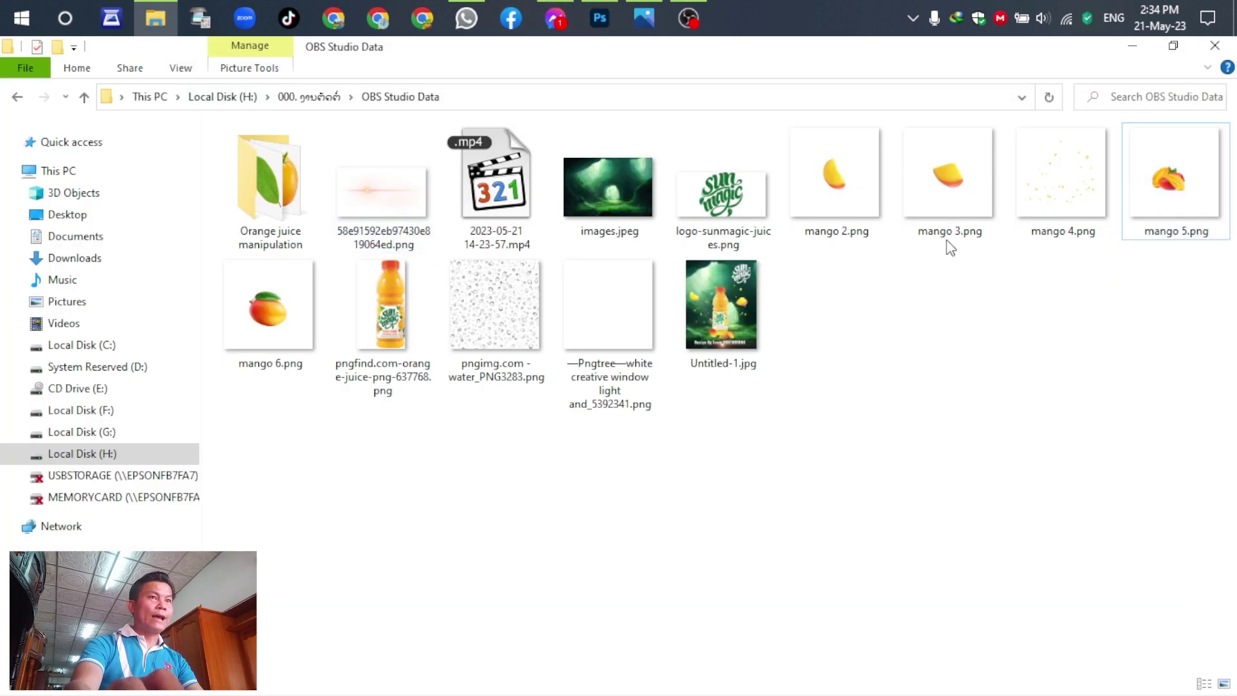
pyautogui.click(947, 183)
pyautogui.click(592, 14)
pyautogui.moveTo(590, 12); pyautogui.dragTo(514, 489)
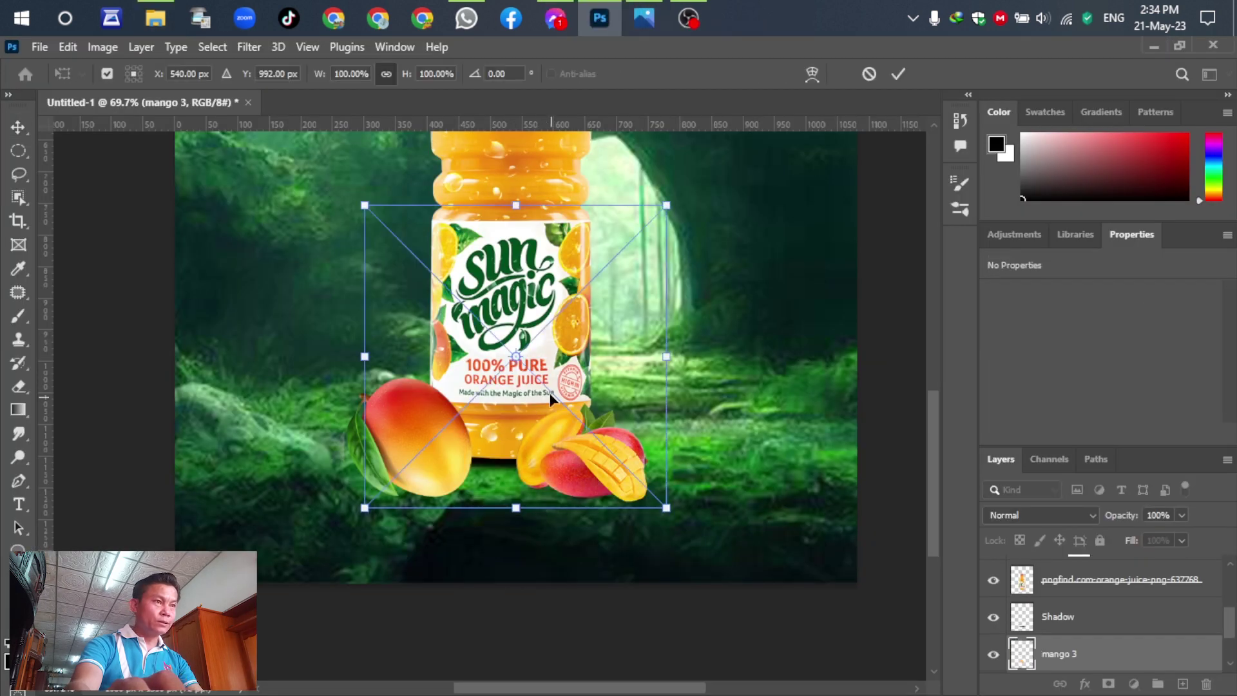
# - Set the mango slice in front of the bottle's base at X 455 px, Y 1130 px, rotated -29.90°, commit it and deselect
pyautogui.moveTo(522, 368); pyautogui.dragTo(583, 509)
pyautogui.moveTo(696, 669); pyautogui.dragTo(776, 546)
pyautogui.moveTo(528, 516); pyautogui.dragTo(519, 504)
pyautogui.moveTo(568, 271); pyautogui.dragTo(552, 330)
pyautogui.moveTo(509, 514); pyautogui.dragTo(515, 480)
pyautogui.click(899, 73)
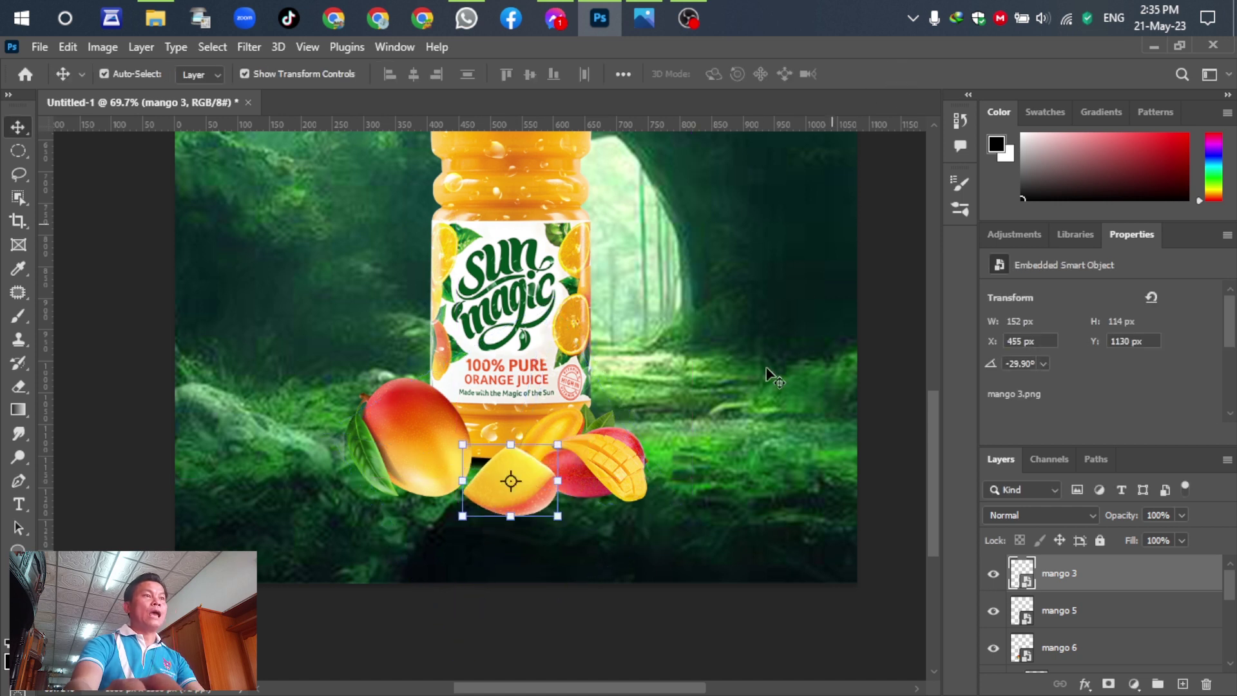
pyautogui.scroll(-3, 771, 386)
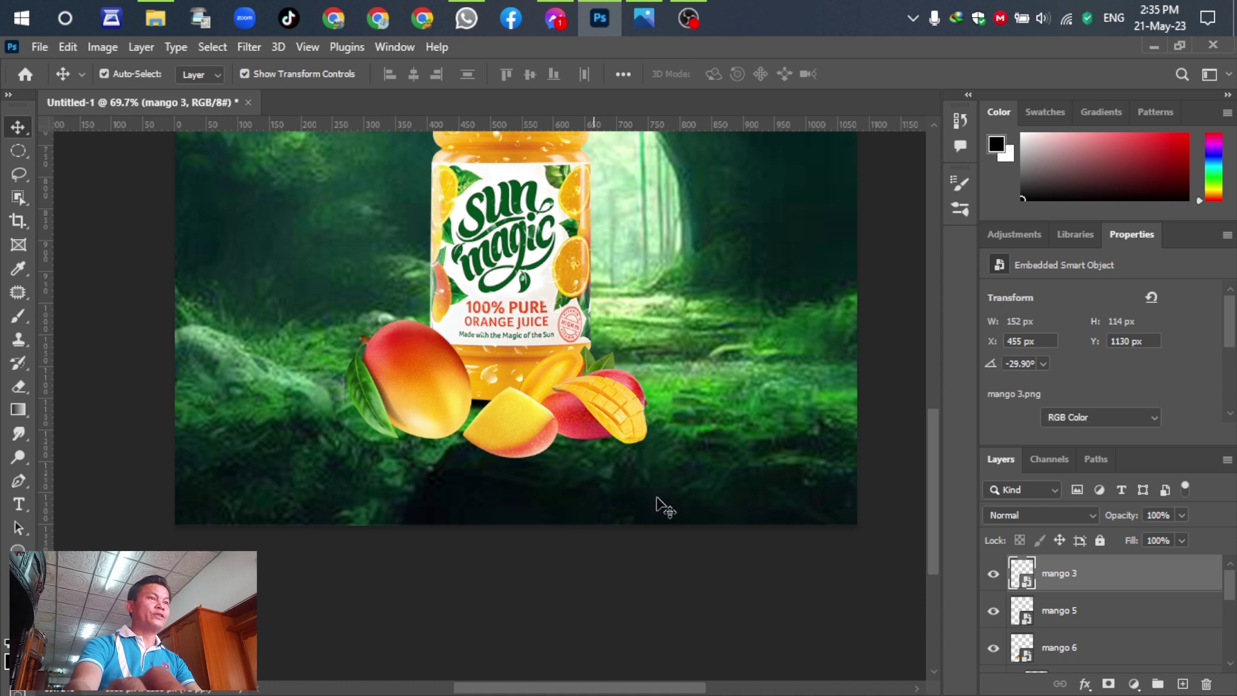
pyautogui.click(541, 396)
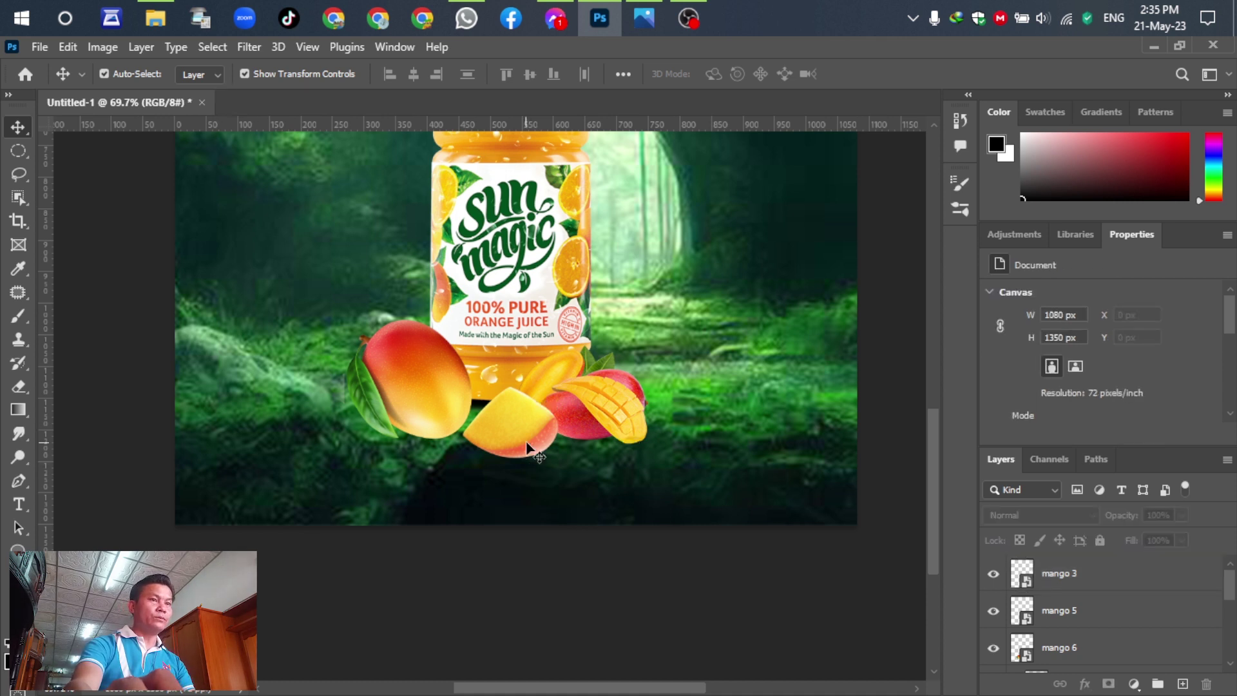
# - Paint black brush shadows beneath the three mango pieces on the Shadow layer, switch to the Move tool, and deselect the layer
pyautogui.scroll(-3, 1103, 627)
pyautogui.scroll(2, 1095, 634)
pyautogui.scroll(-1, 1086, 644)
pyautogui.click(1057, 619)
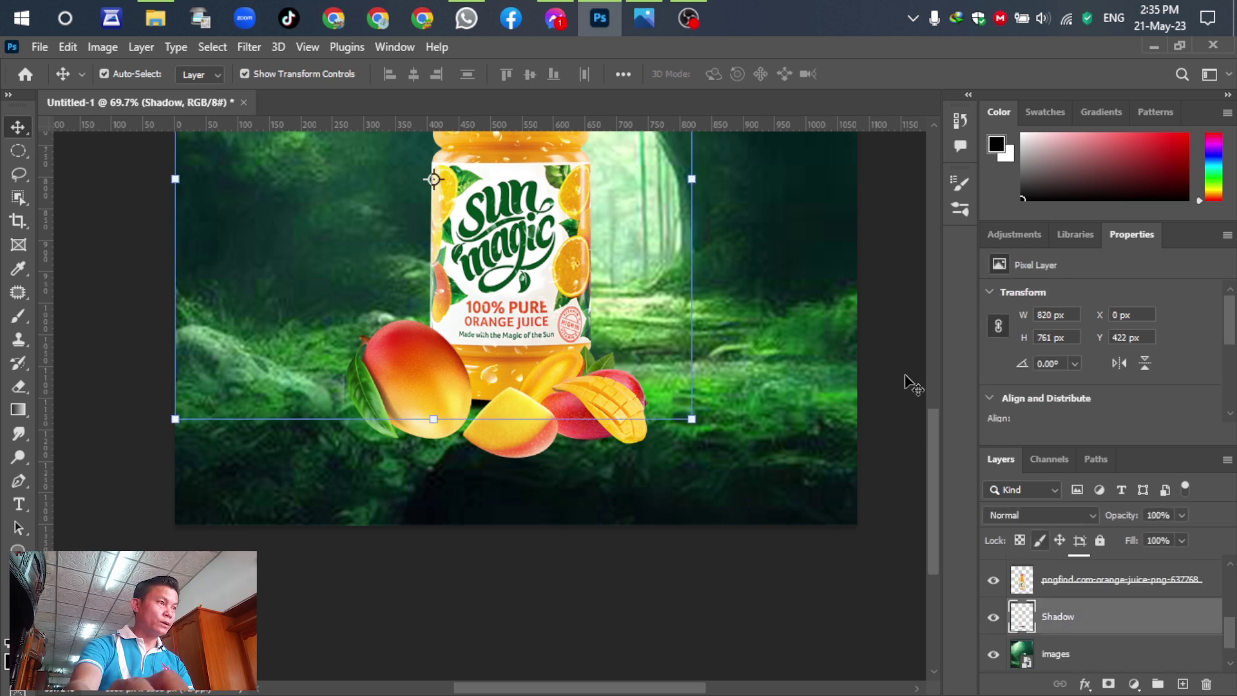
pyautogui.click(18, 316)
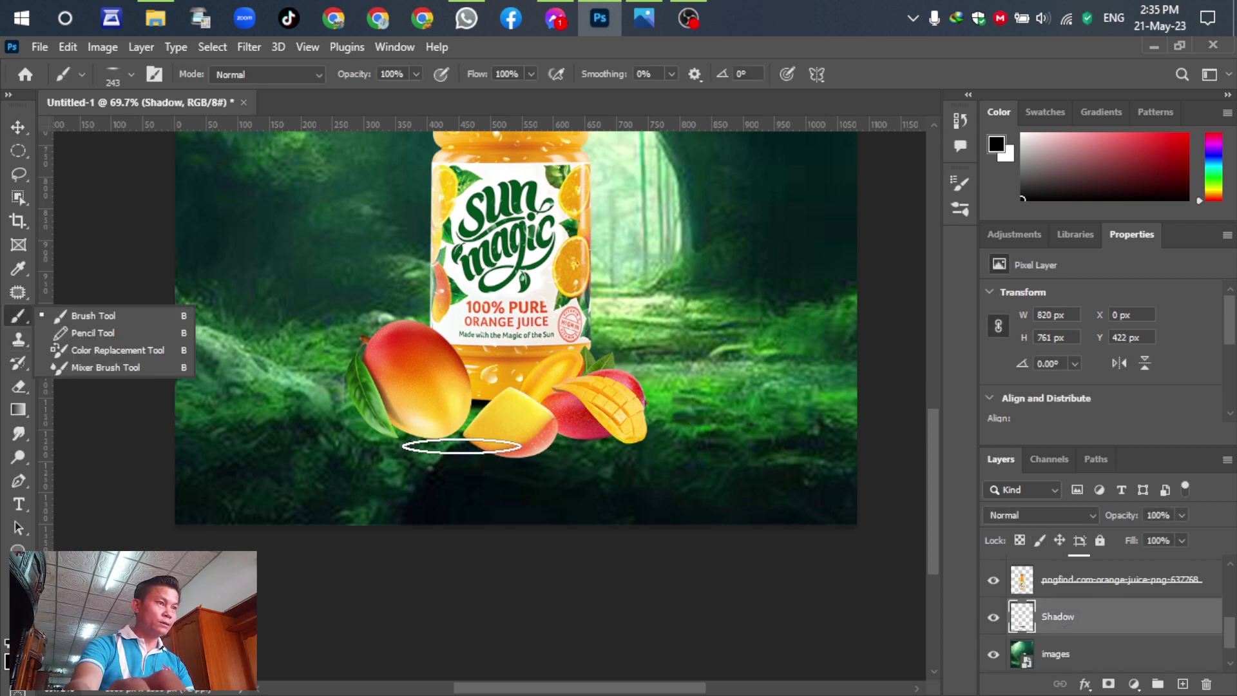
pyautogui.moveTo(524, 464)
pyautogui.mouseDown()
pyautogui.moveTo(511, 455)
pyautogui.moveTo(621, 434)
pyautogui.moveTo(430, 441)
pyautogui.mouseUp()
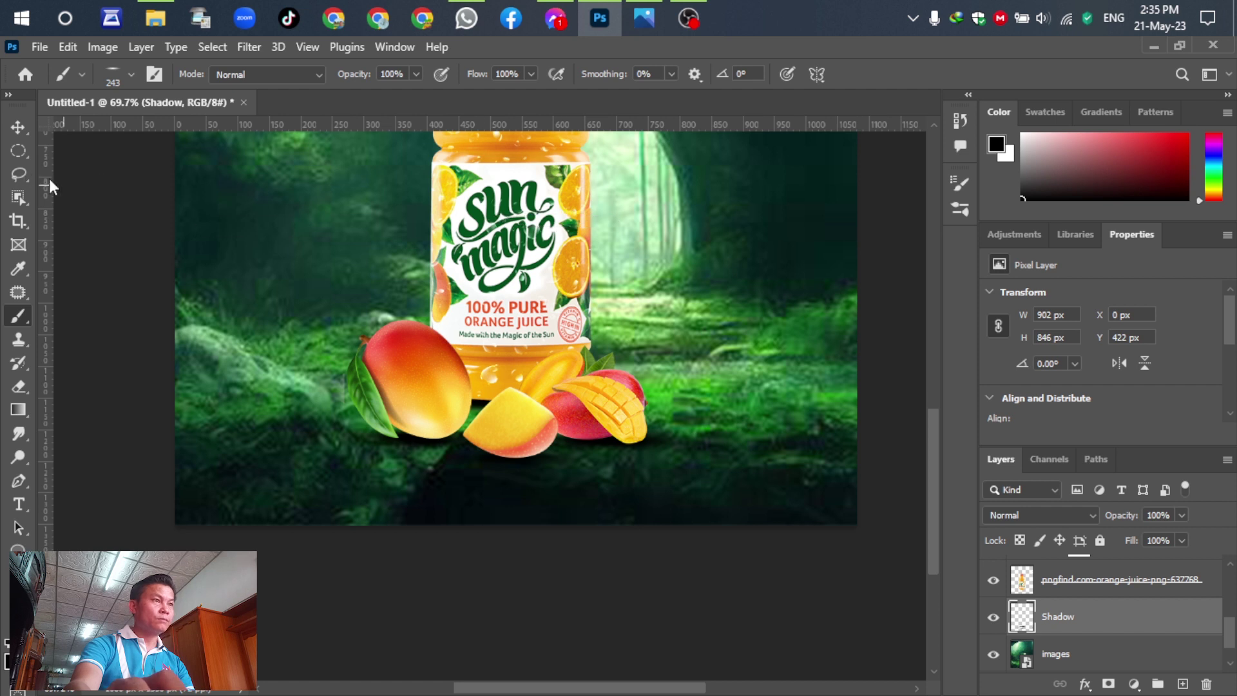
pyautogui.click(18, 127)
pyautogui.click(474, 541)
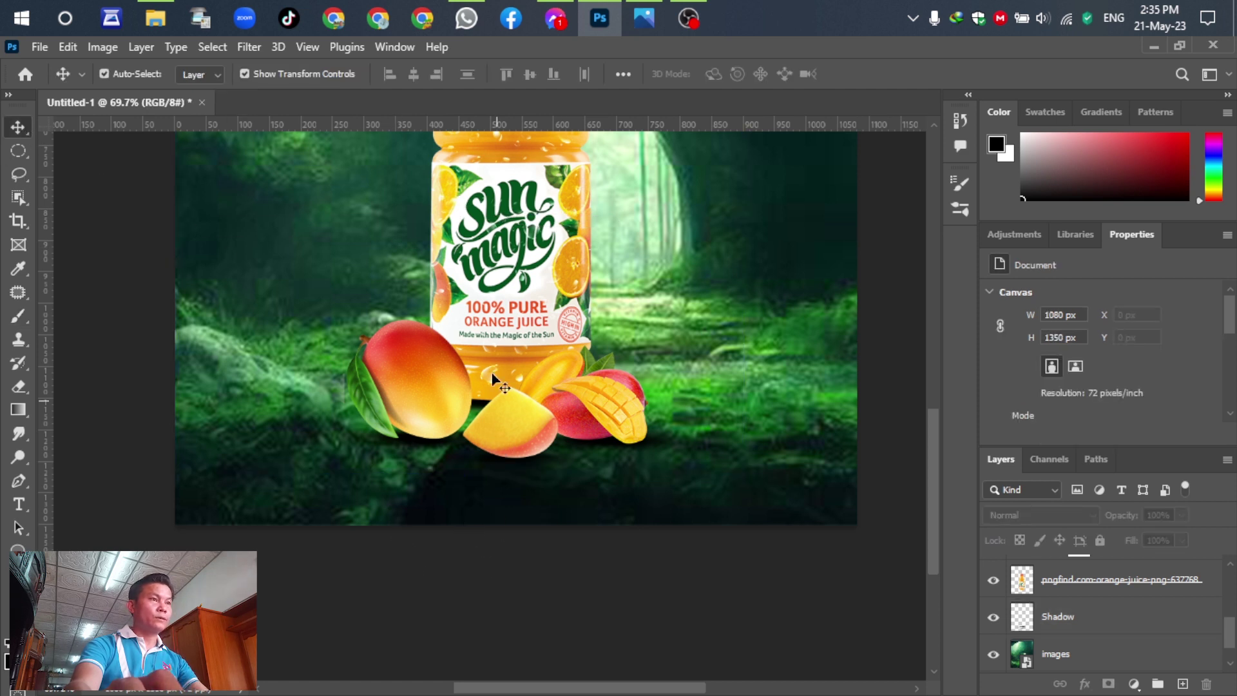
# - Select the bottle and mango layers, move them up together clear of their painted shadows, and deselect them
pyautogui.click(478, 331)
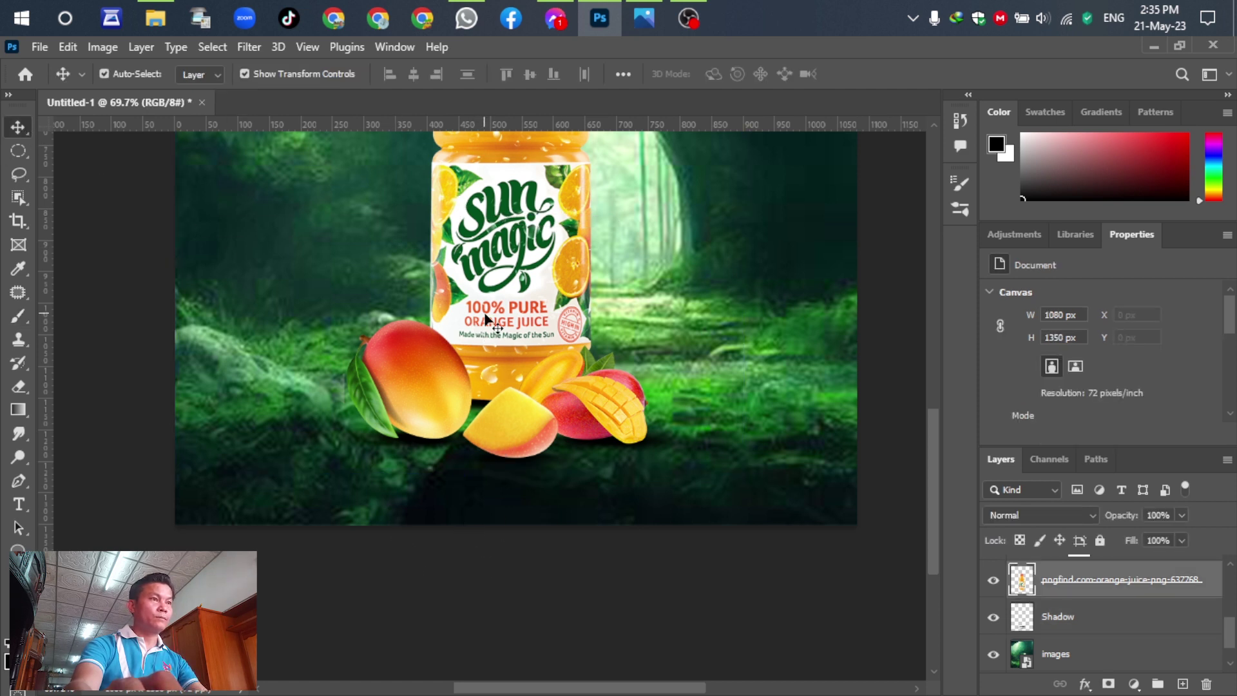
pyautogui.keyDown('shift'); pyautogui.click(423, 382); pyautogui.keyUp('shift')
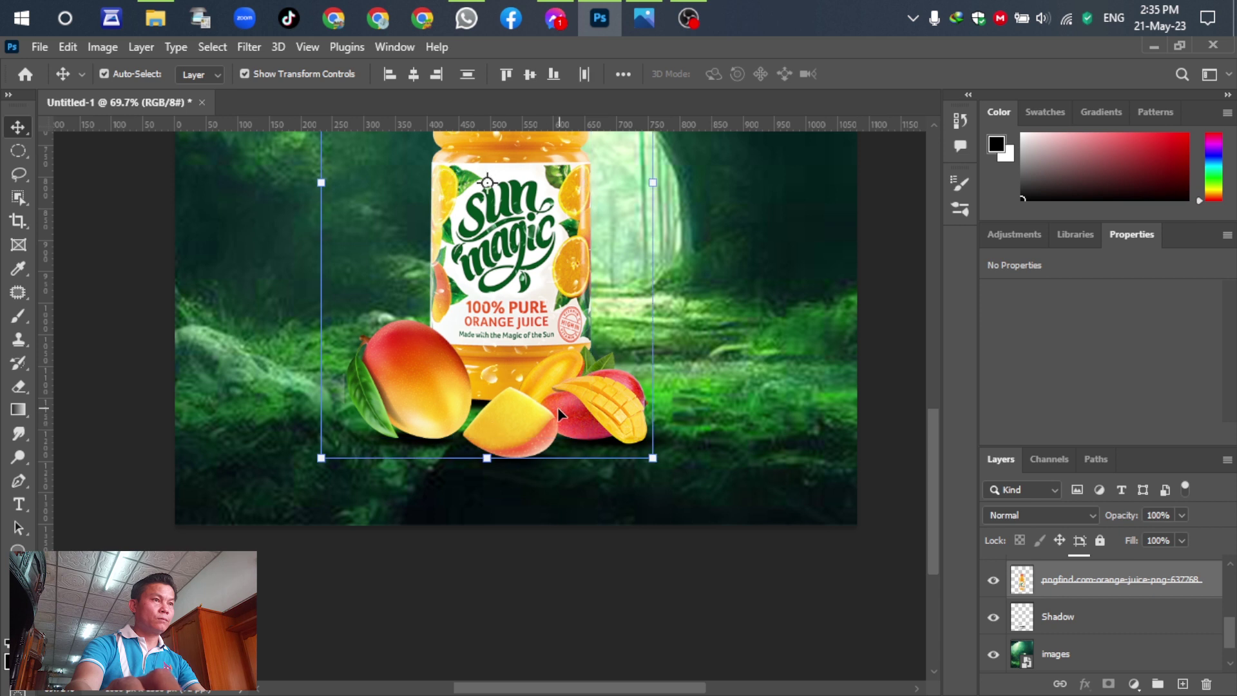
pyautogui.press('Up')
pyautogui.press('Up')
pyautogui.press('Up')
pyautogui.press('Up')
pyautogui.press('Up')
pyautogui.press('Up')
pyautogui.press('Up')
pyautogui.press('Up')
pyautogui.press('Up')
pyautogui.press('Up')
pyautogui.press('Up')
pyautogui.press('Up')
pyautogui.press('Up')
pyautogui.press('Up')
pyautogui.press('Up')
pyautogui.press('Up')
pyautogui.press('Up')
pyautogui.press('Up')
pyautogui.press('Up')
pyautogui.press('Up')
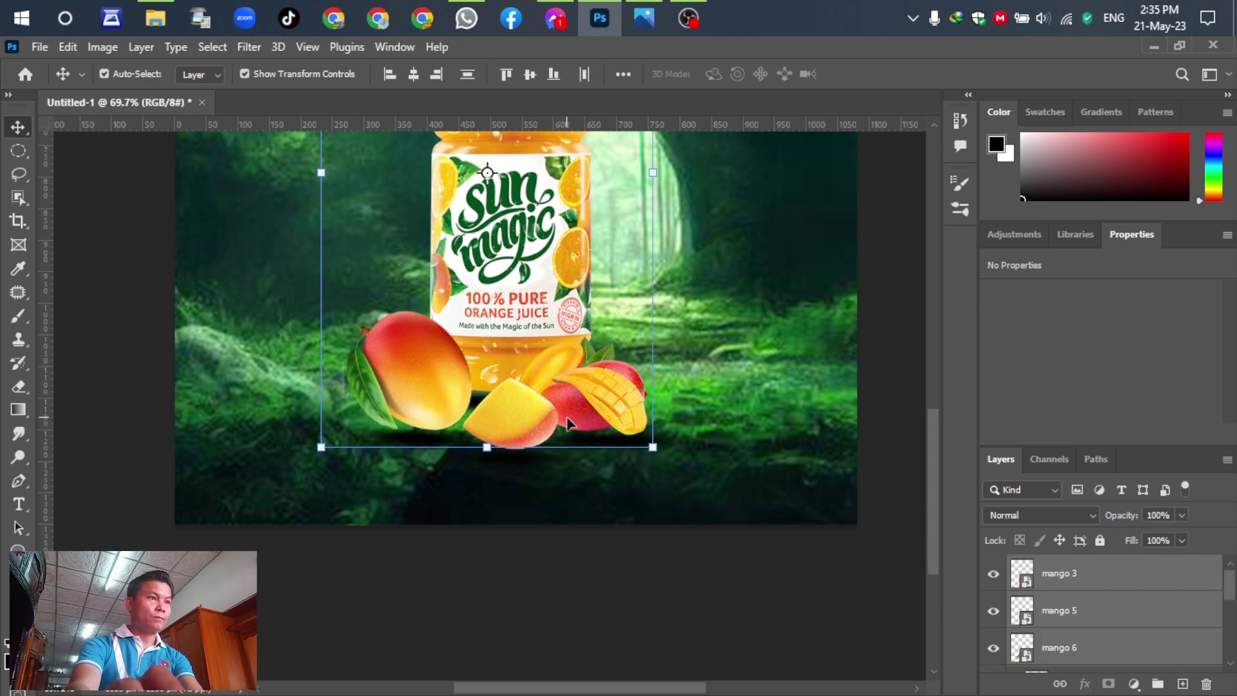
pyautogui.press('Up')
pyautogui.press('Up')
pyautogui.press('Up')
pyautogui.press('Up')
pyautogui.press('Up')
pyautogui.press('Up')
pyautogui.press('Up')
pyautogui.press('Up')
pyautogui.press('Up')
pyautogui.press('Up')
pyautogui.press('Up')
pyautogui.press('Up')
pyautogui.press('Up')
pyautogui.press('Up')
pyautogui.press('Up')
pyautogui.press('Up')
pyautogui.press('Up')
pyautogui.press('Up')
pyautogui.press('Up')
pyautogui.press('Up')
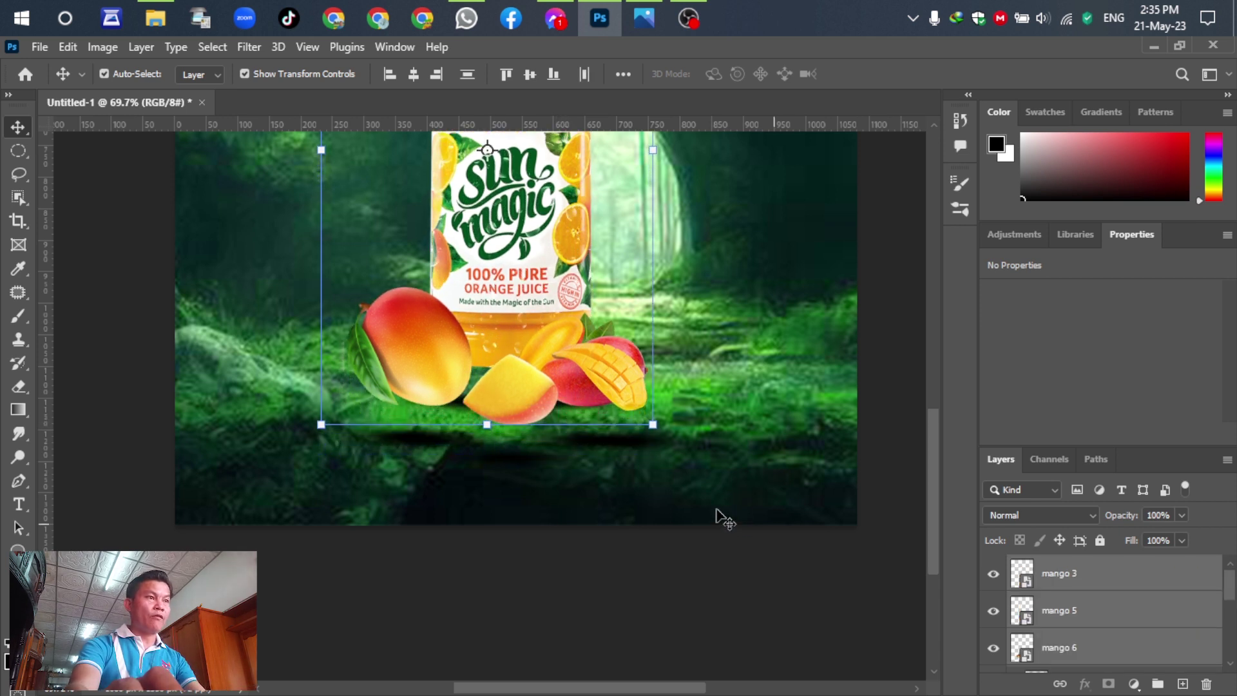
pyautogui.click(707, 583)
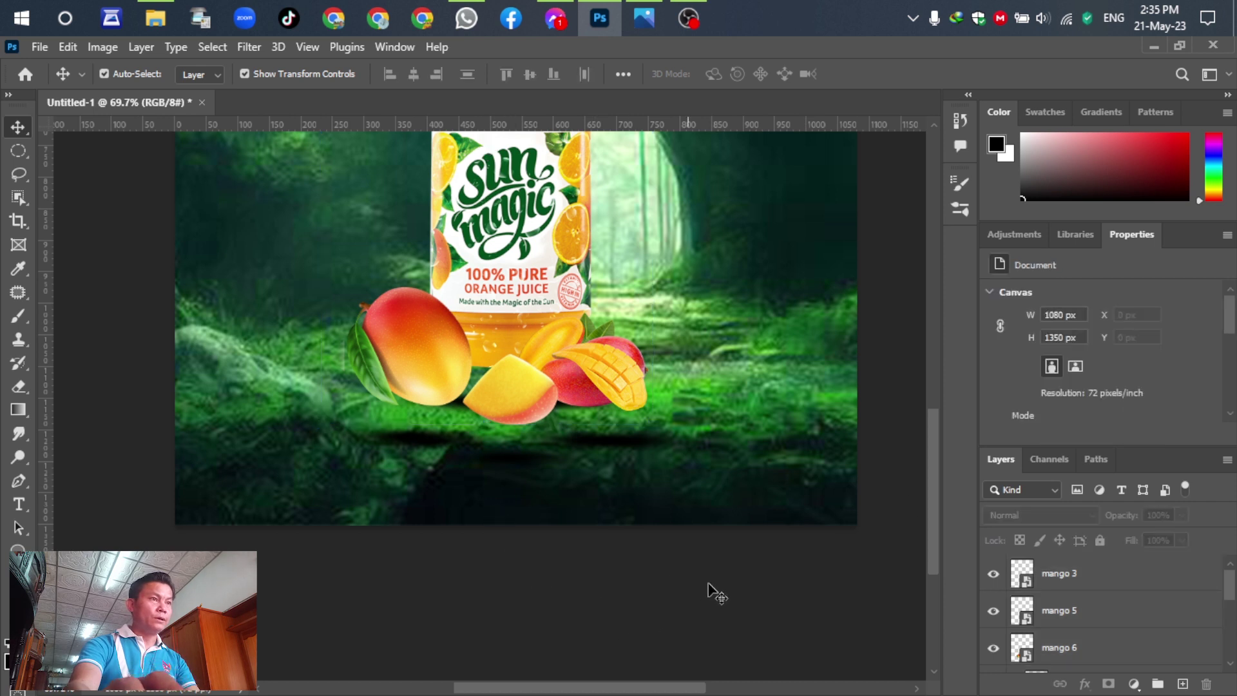
# - Move the Shadow layer up to Y 372 px so the shadows sit directly beneath the mango pieces
pyautogui.click(430, 444)
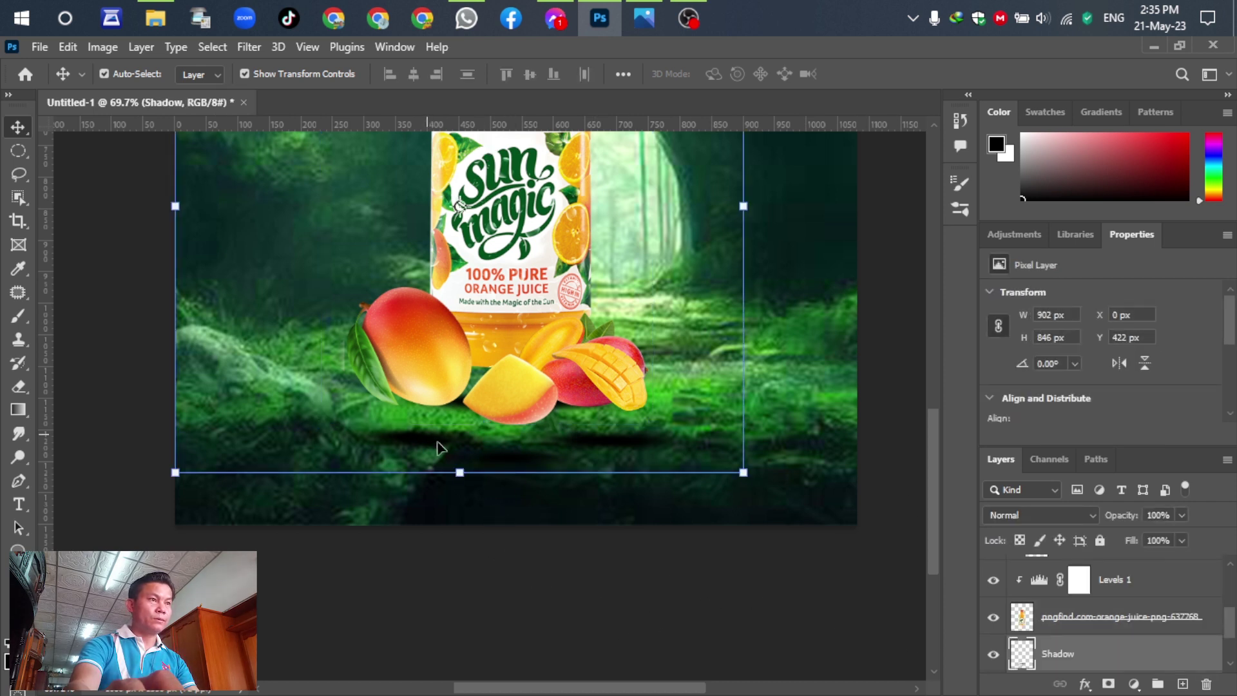
pyautogui.press('Up')
pyautogui.press('Up')
pyautogui.press('Up')
pyautogui.press('Up')
pyautogui.press('Up')
pyautogui.press('Up')
pyautogui.press('Up')
pyautogui.press('Up')
pyautogui.press('Up')
pyautogui.press('Up')
pyautogui.press('Up')
pyautogui.press('Up')
pyautogui.press('Up')
pyautogui.press('Up')
pyautogui.press('Up')
pyautogui.press('Up')
pyautogui.press('Up')
pyautogui.press('Up')
pyautogui.press('Up')
pyautogui.press('Up')
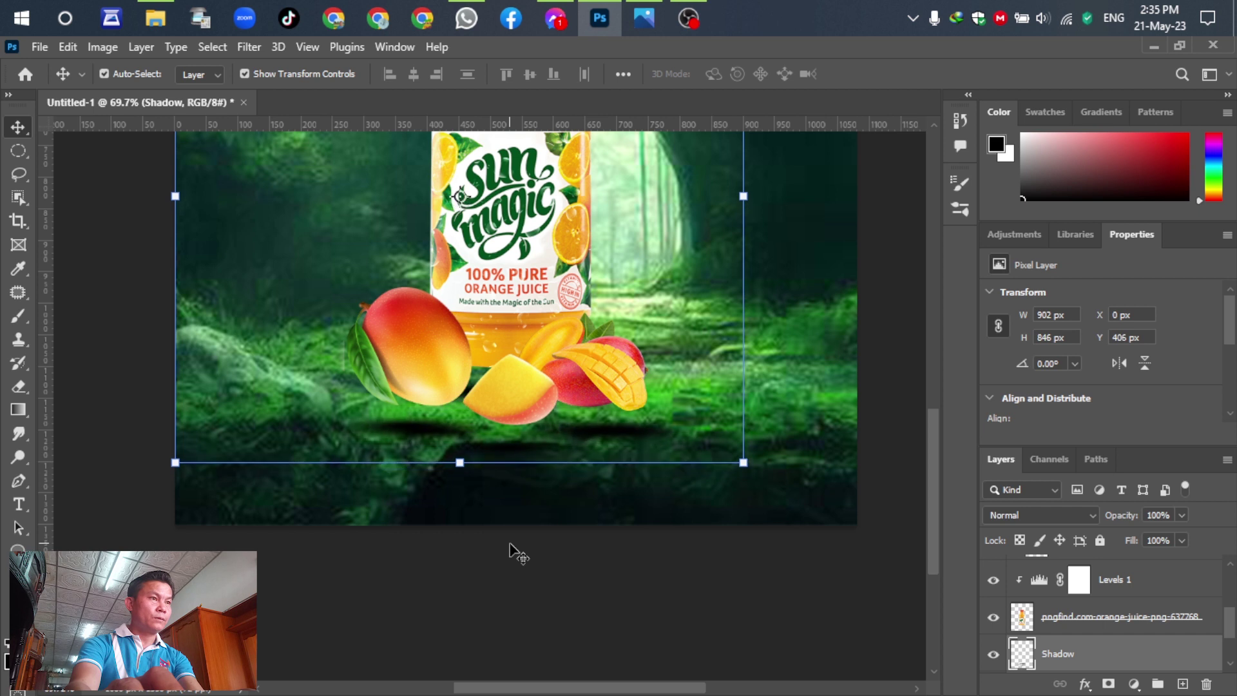
pyautogui.press('Up')
pyautogui.press('Up')
pyautogui.press('Up')
pyautogui.press('Up')
pyautogui.press('Up')
pyautogui.press('Up')
pyautogui.press('Up')
pyautogui.press('Up')
pyautogui.press('Up')
pyautogui.press('Up')
pyautogui.press('Up')
pyautogui.press('Up')
pyautogui.press('Up')
pyautogui.press('Up')
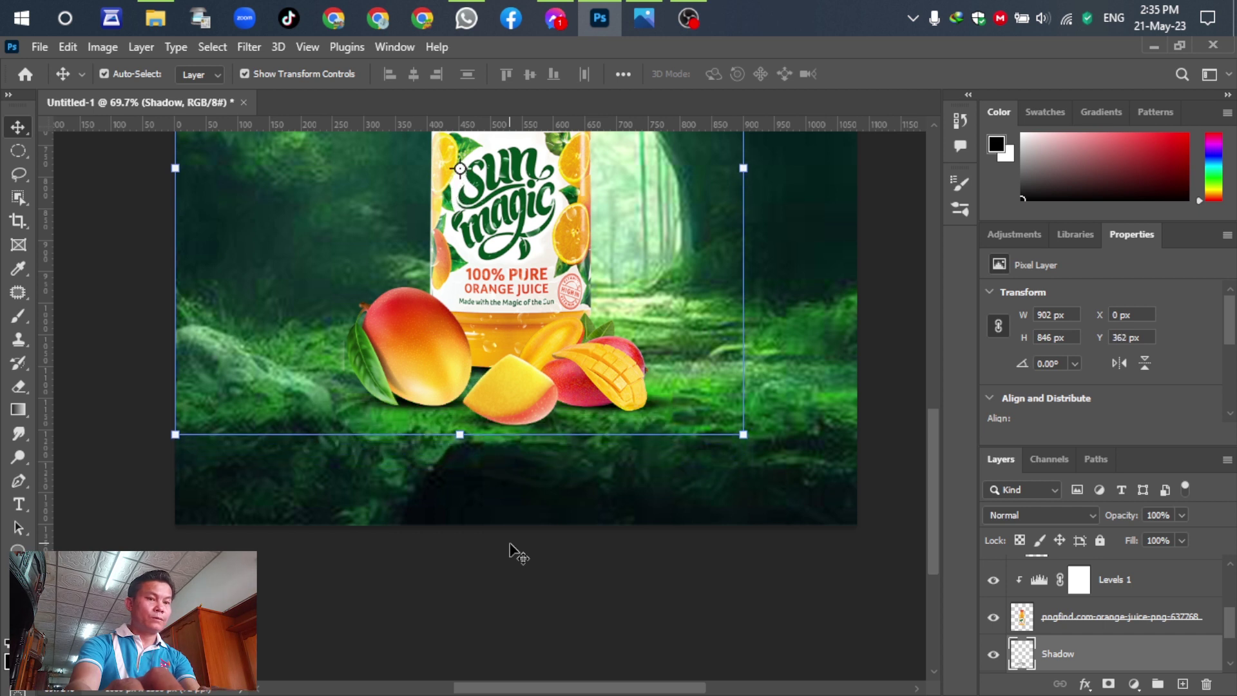
pyautogui.press('Down')
pyautogui.press('Down')
pyautogui.press('Down')
pyautogui.press('Down')
pyautogui.press('Down')
pyautogui.press('Down')
pyautogui.press('Down')
pyautogui.press('Down')
pyautogui.press('Down')
pyautogui.press('Down')
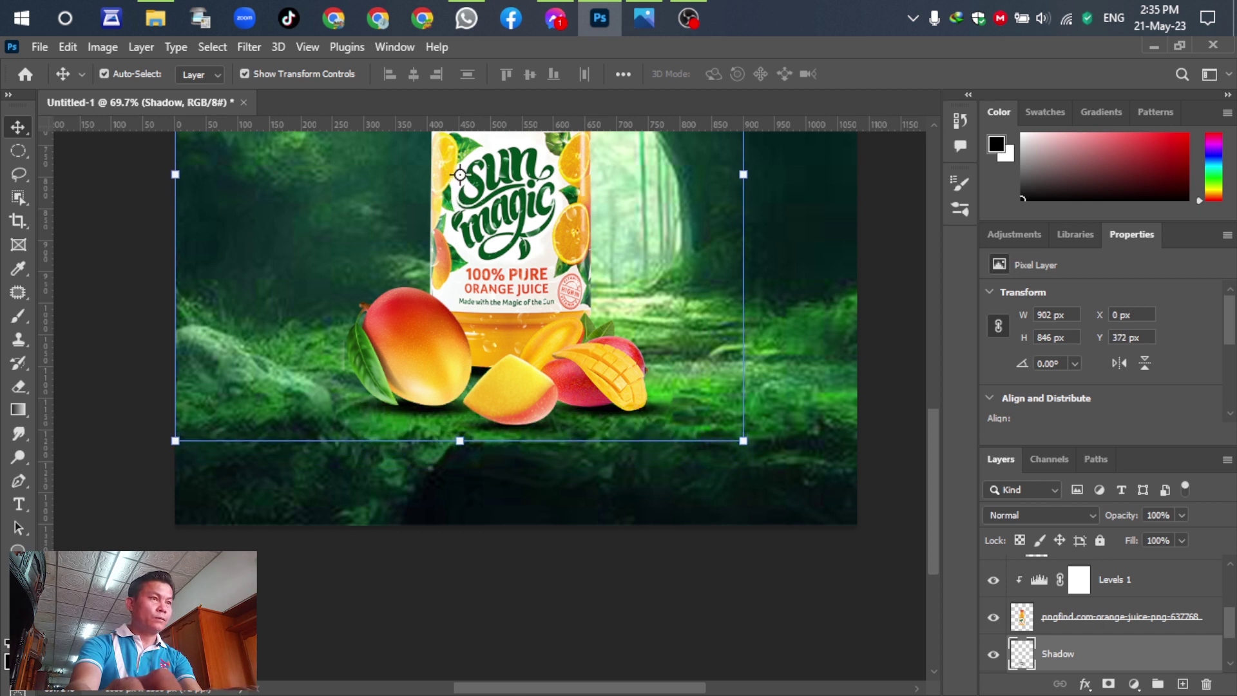
# - Deselect the Shadow layer, review the whole composition, and switch to Photos to check the reference poster Untitled-1.jpg
pyautogui.click(536, 615)
pyautogui.scroll(-5, 532, 612)
pyautogui.scroll(-2, 520, 570)
pyautogui.scroll(6, 477, 430)
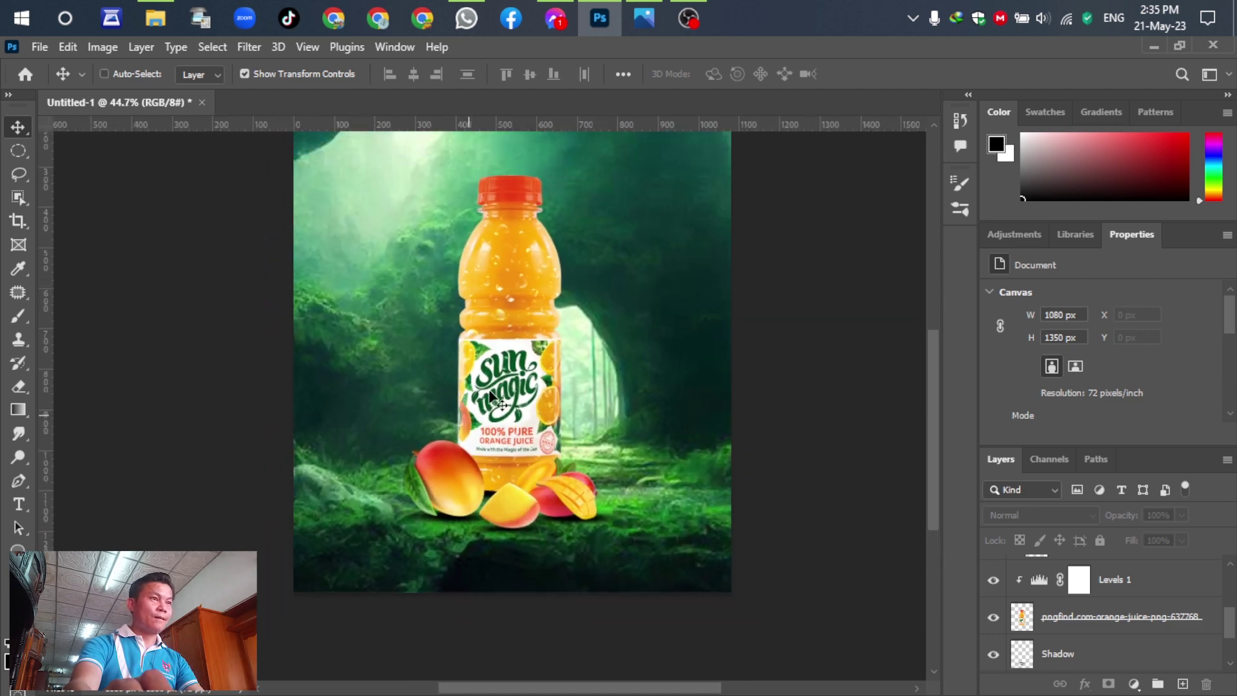
pyautogui.scroll(-1, 466, 422)
pyautogui.scroll(1, 474, 415)
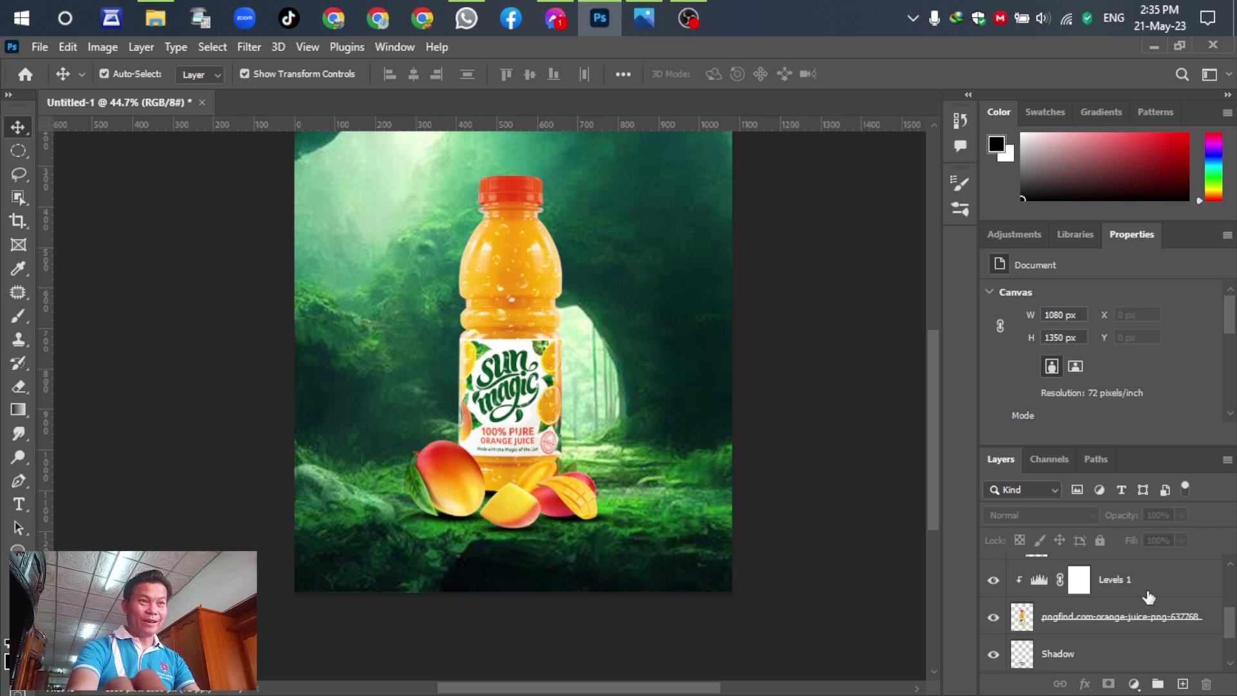
pyautogui.scroll(3, 1140, 609)
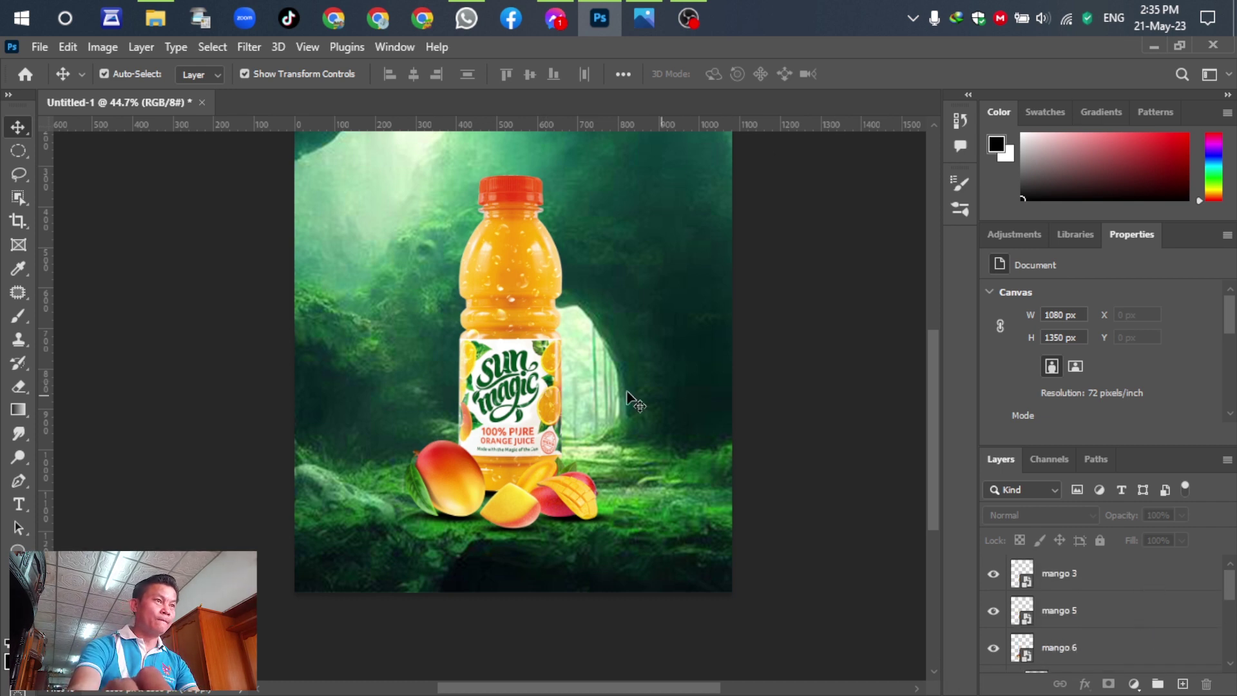
pyautogui.scroll(1, 650, 405)
pyautogui.click(645, 18)
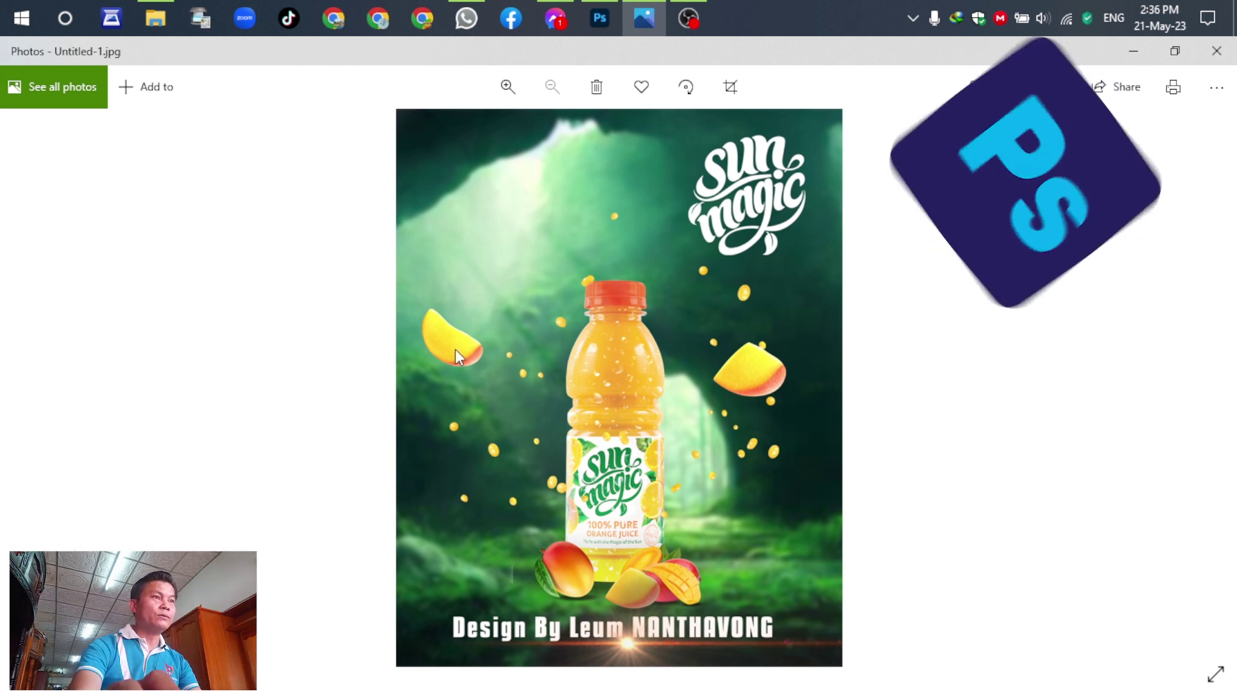
# - Place mango 2.png from the OBS Studio Data folder in Photoshop beside the bottle at X 172 px, Y 649.36 px, rotated -31.02°
pyautogui.click(157, 17)
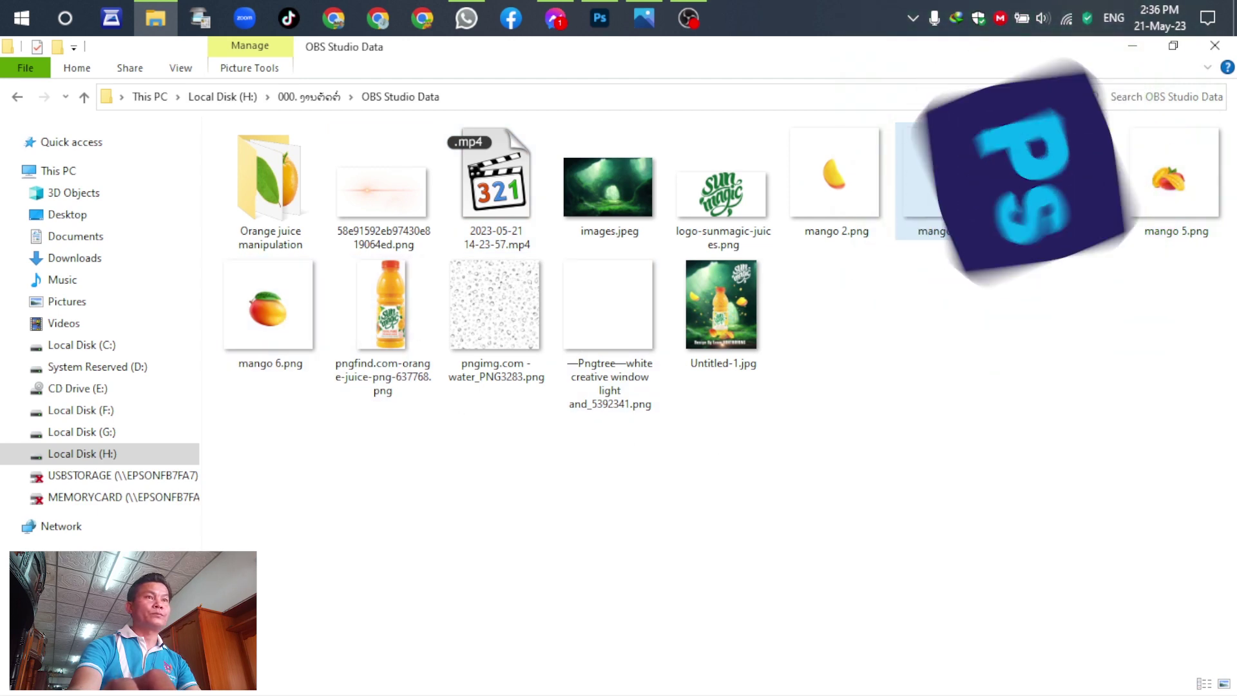
pyautogui.moveTo(826, 203); pyautogui.dragTo(358, 365)
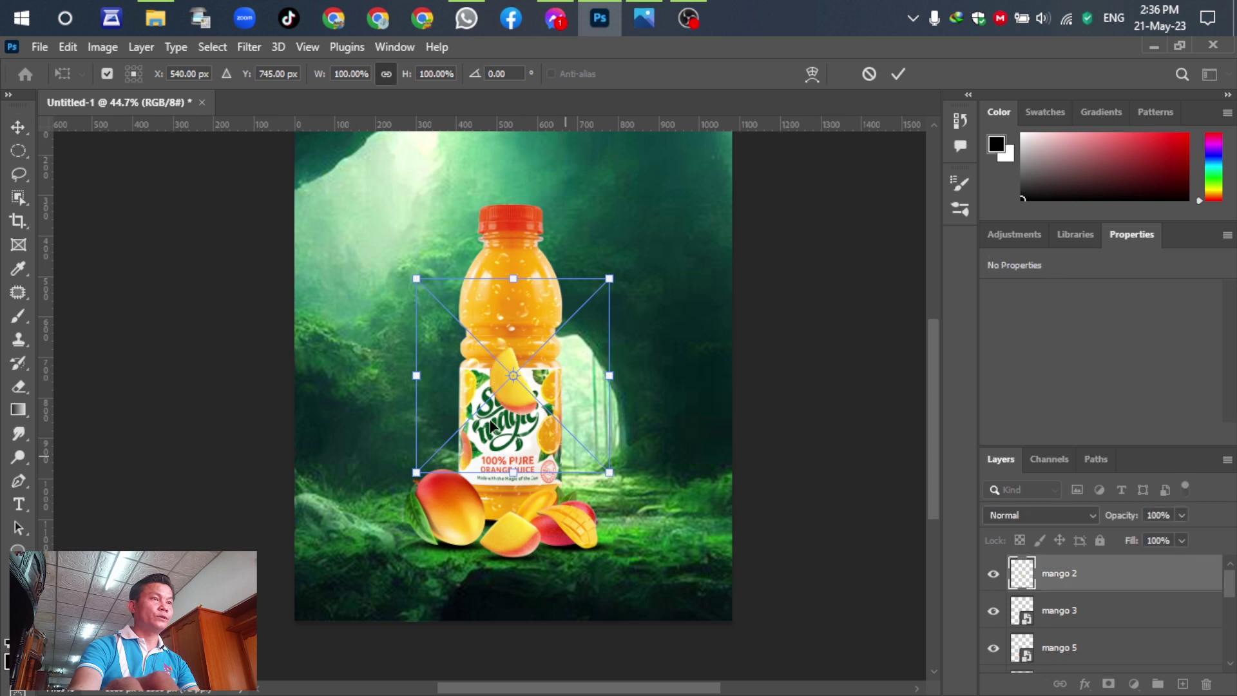
pyautogui.moveTo(484, 394); pyautogui.dragTo(361, 370)
pyautogui.moveTo(464, 451); pyautogui.dragTo(472, 371)
pyautogui.moveTo(373, 370); pyautogui.dragTo(373, 358)
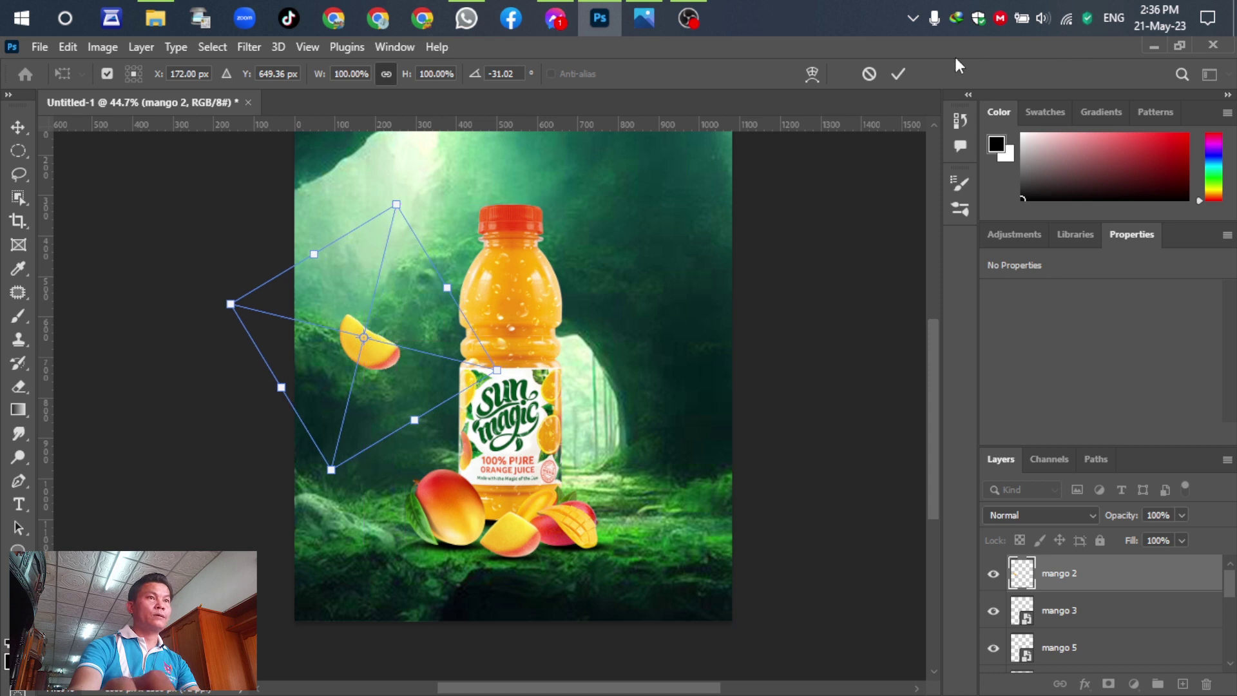
pyautogui.click(897, 73)
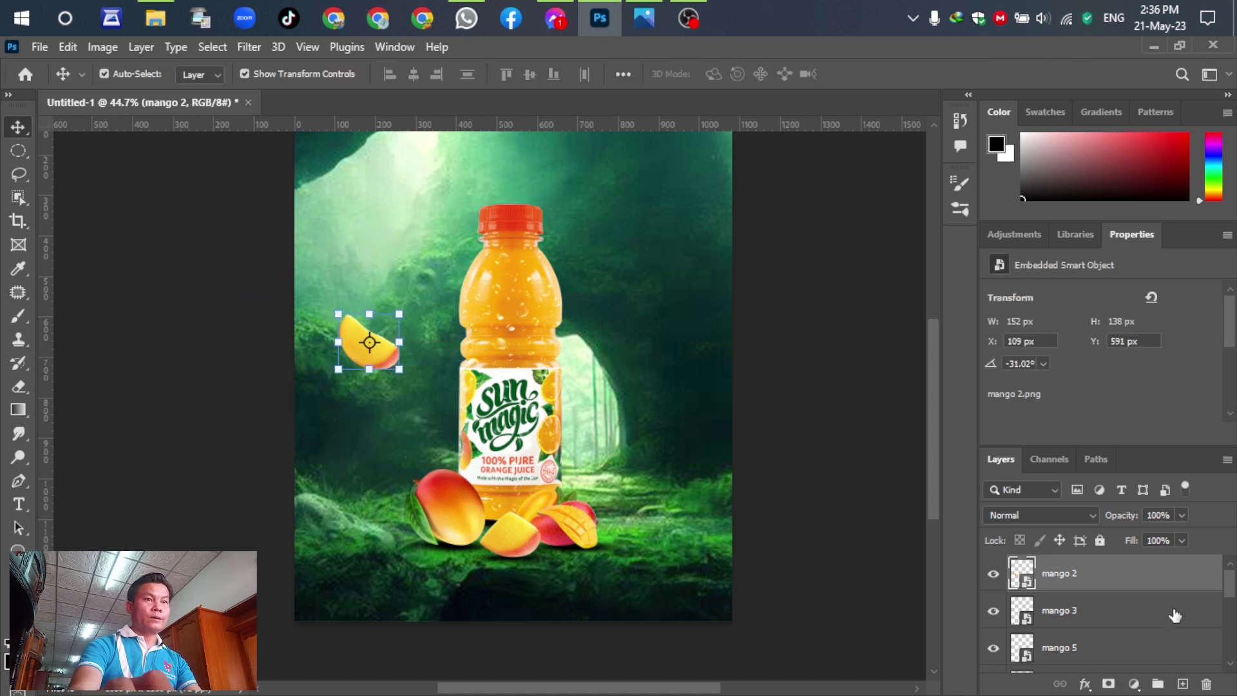
# - Add an Exposure adjustment of +0.39 above the mango 2 layer and clip it to that layer
pyautogui.click(1134, 685)
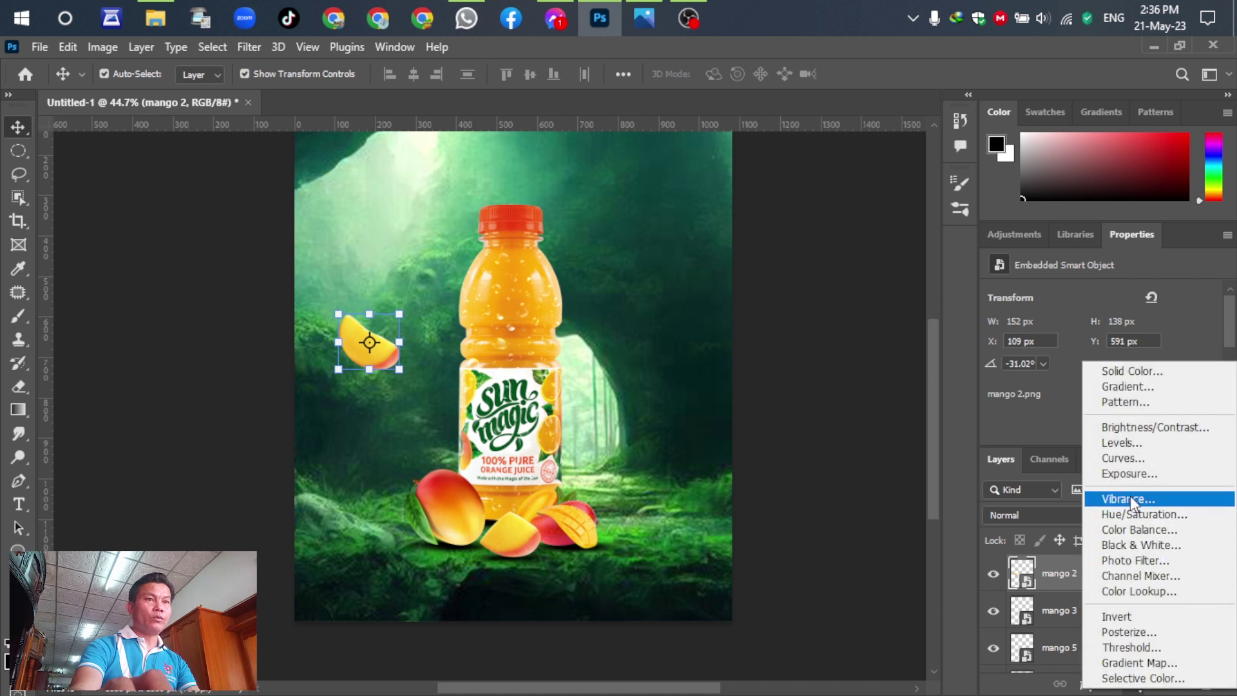
pyautogui.click(1123, 475)
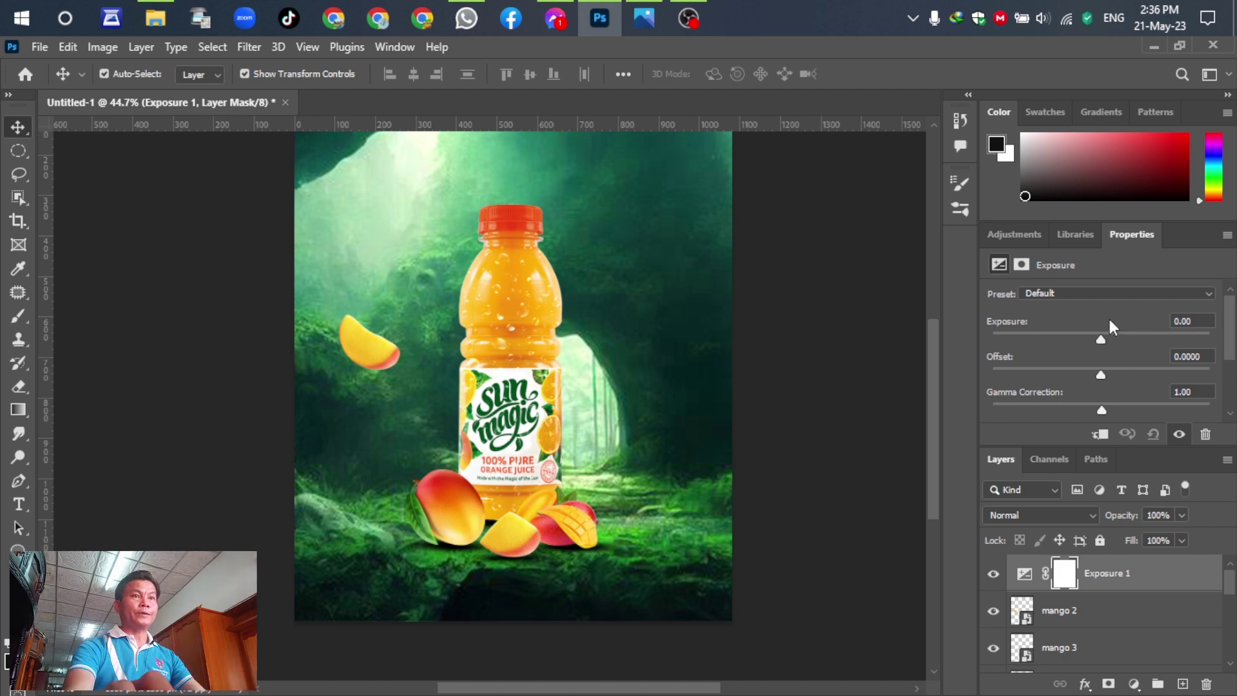
pyautogui.moveTo(1101, 340)
pyautogui.mouseDown()
pyautogui.moveTo(1087, 340)
pyautogui.moveTo(1126, 339)
pyautogui.moveTo(1094, 340)
pyautogui.moveTo(1108, 340)
pyautogui.mouseUp()
pyautogui.click(1101, 435)
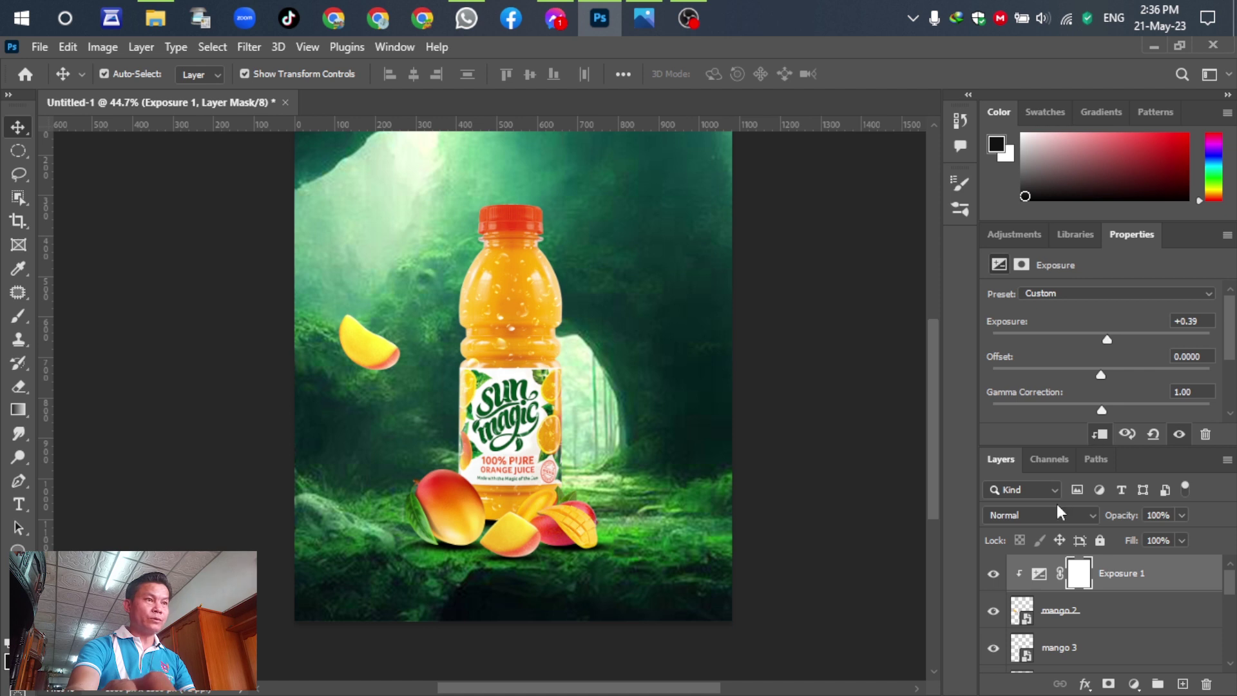
# - Add an Exposure adjustment clipped to the whole mango's layer, mango 6, and set its exposure to +0.94
pyautogui.click(462, 518)
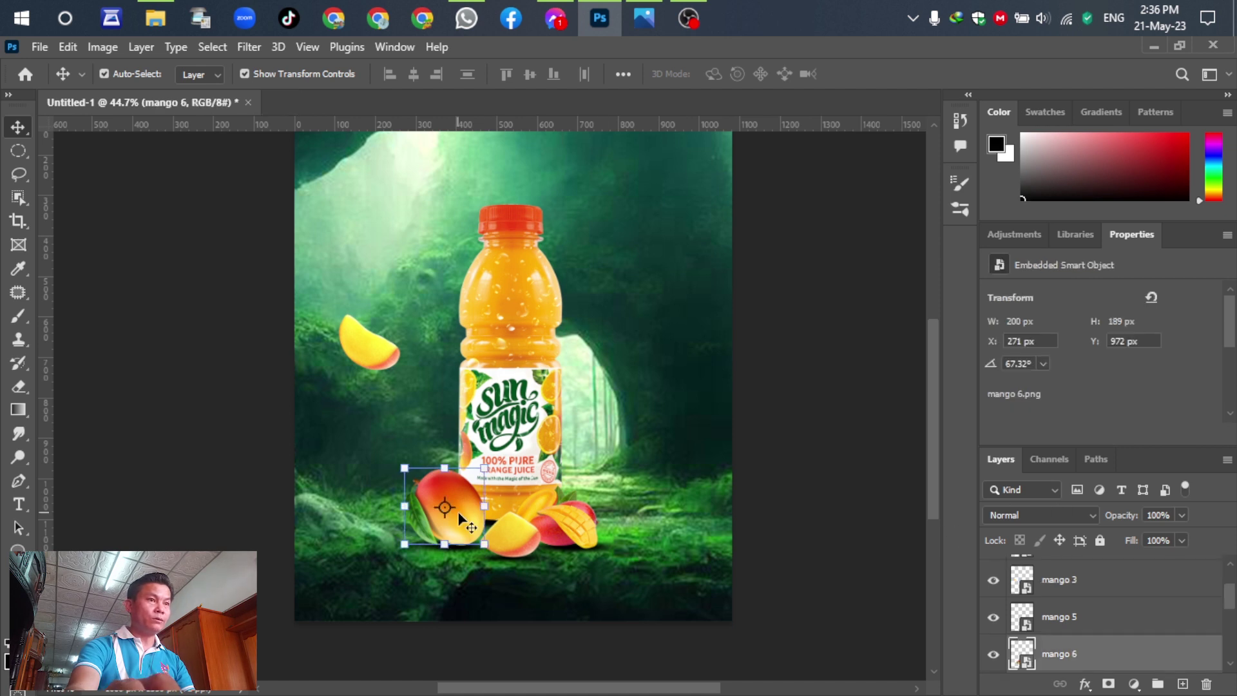
pyautogui.rightClick(1106, 660)
pyautogui.click(1171, 670)
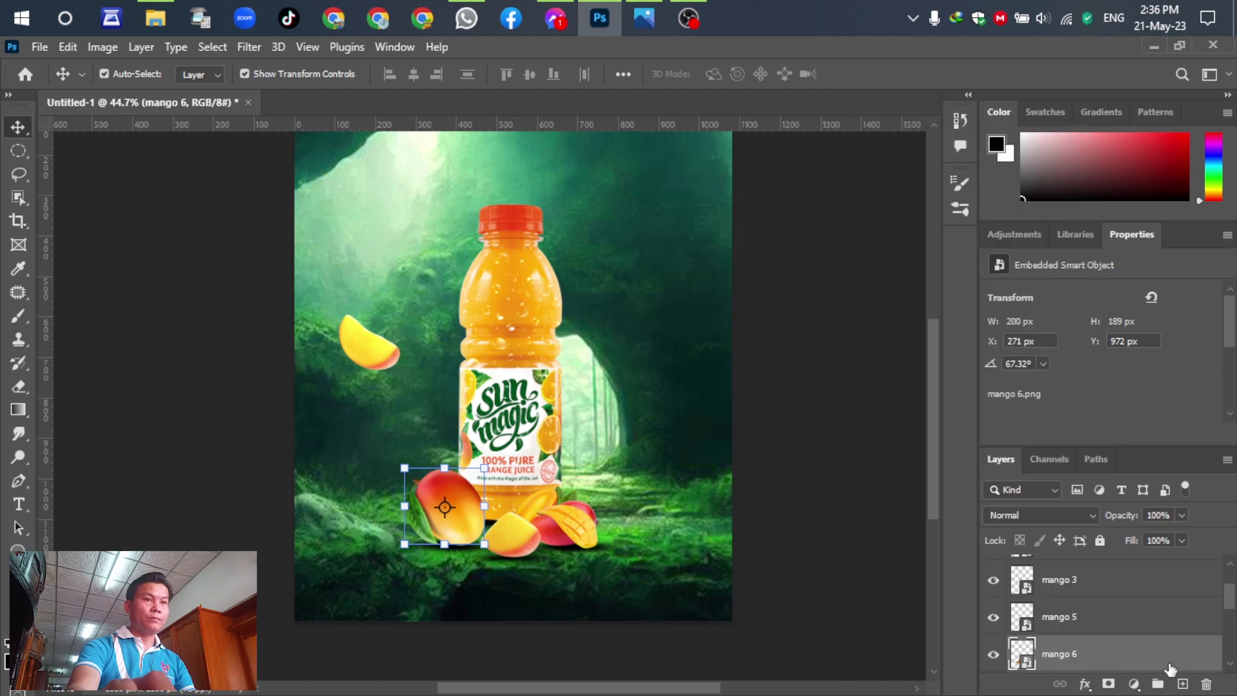
pyautogui.click(1140, 687)
pyautogui.click(1158, 471)
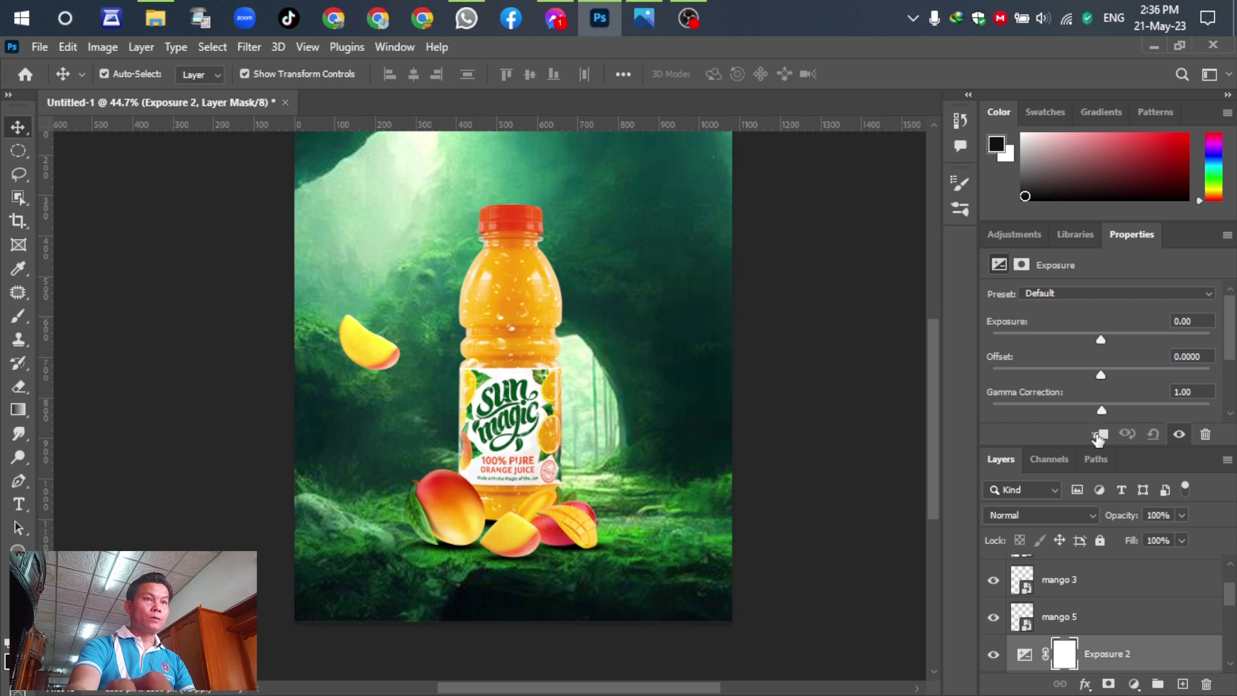
pyautogui.click(1097, 437)
pyautogui.moveTo(1101, 340)
pyautogui.mouseDown()
pyautogui.moveTo(1066, 338)
pyautogui.moveTo(1116, 339)
pyautogui.mouseUp()
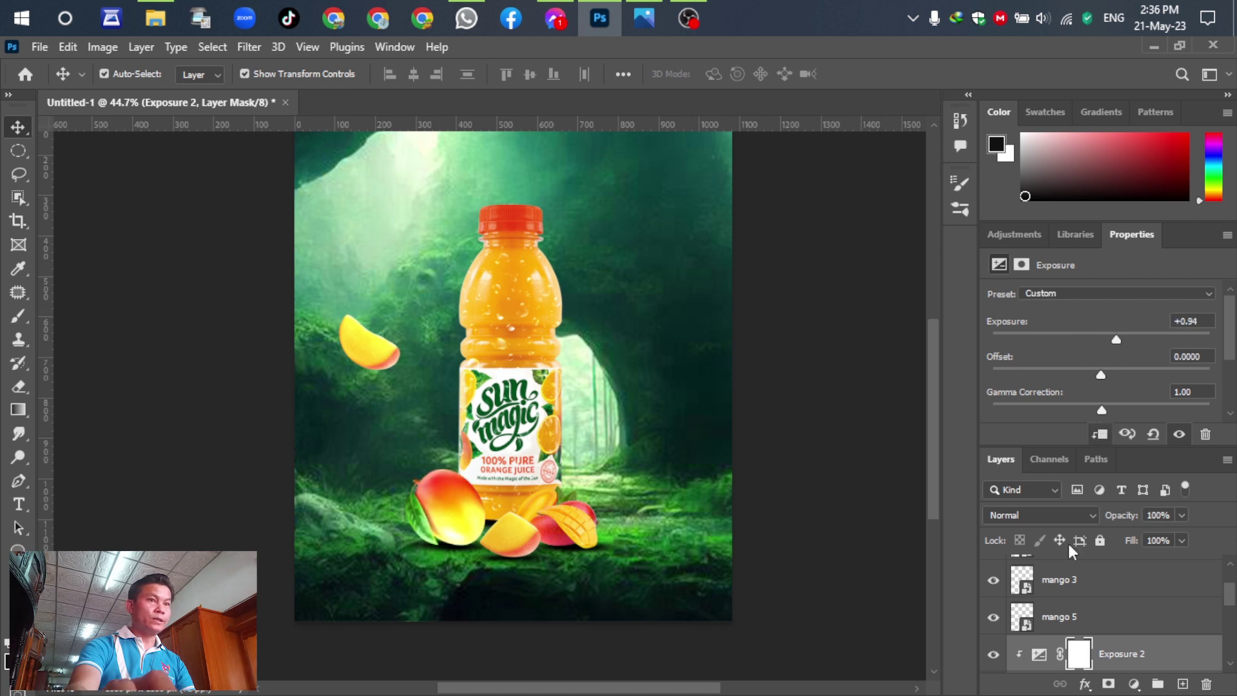
# - Brighten the bottle layer with a clipped Exposure adjustment set to +0.28, and deselect it
pyautogui.click(532, 339)
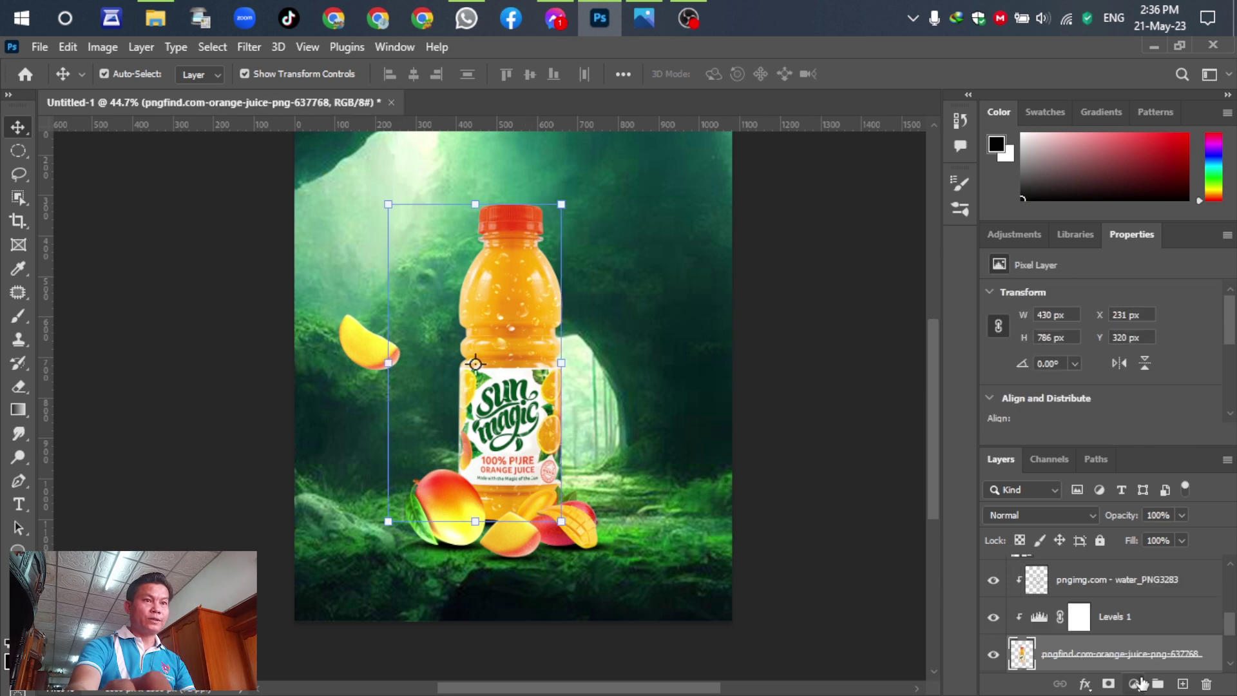
pyautogui.click(1135, 684)
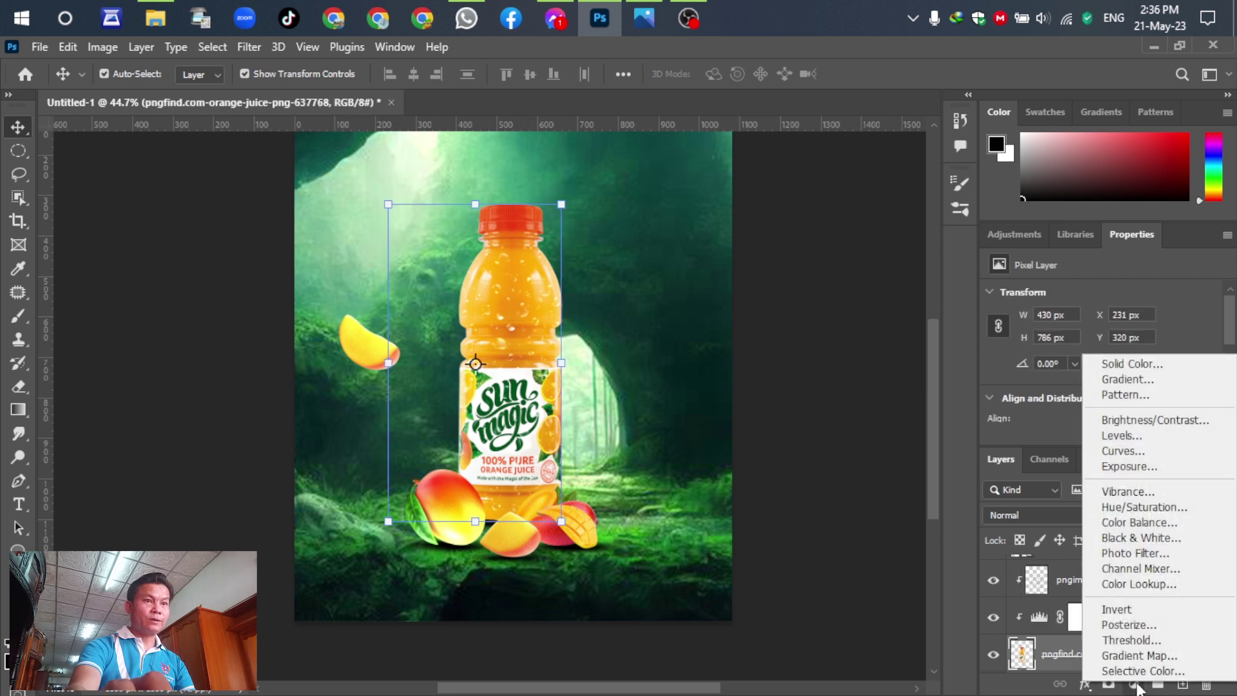
pyautogui.click(1126, 469)
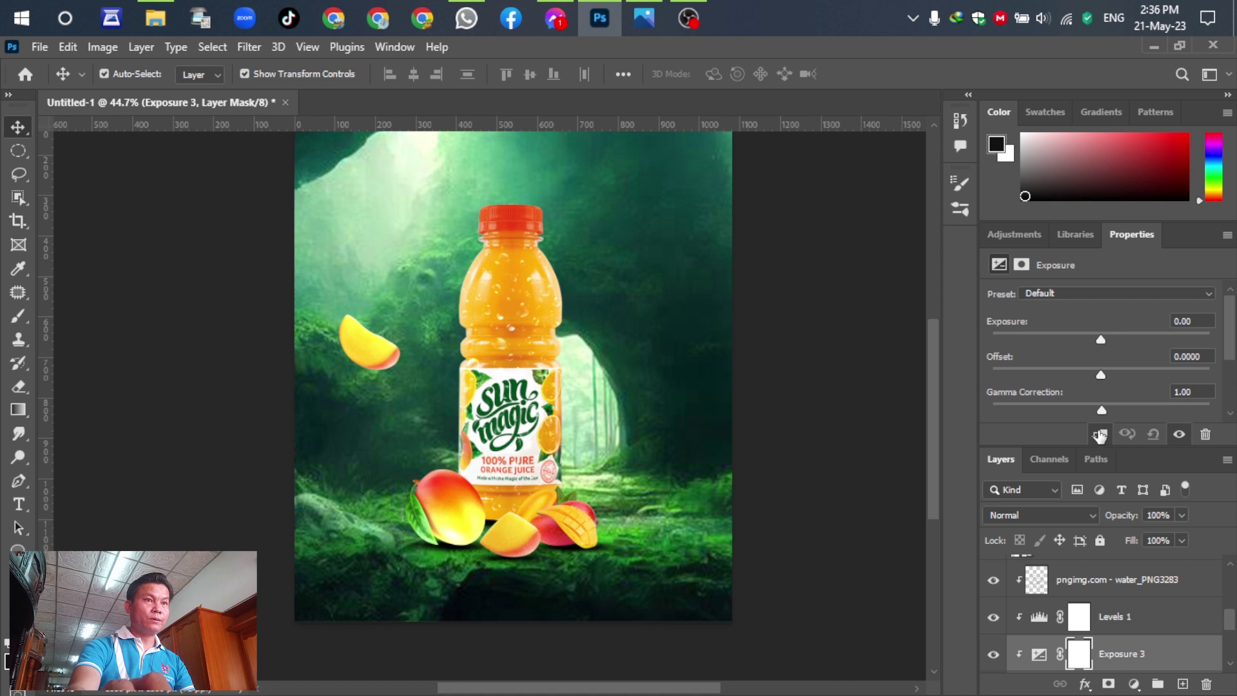
pyautogui.click(1100, 436)
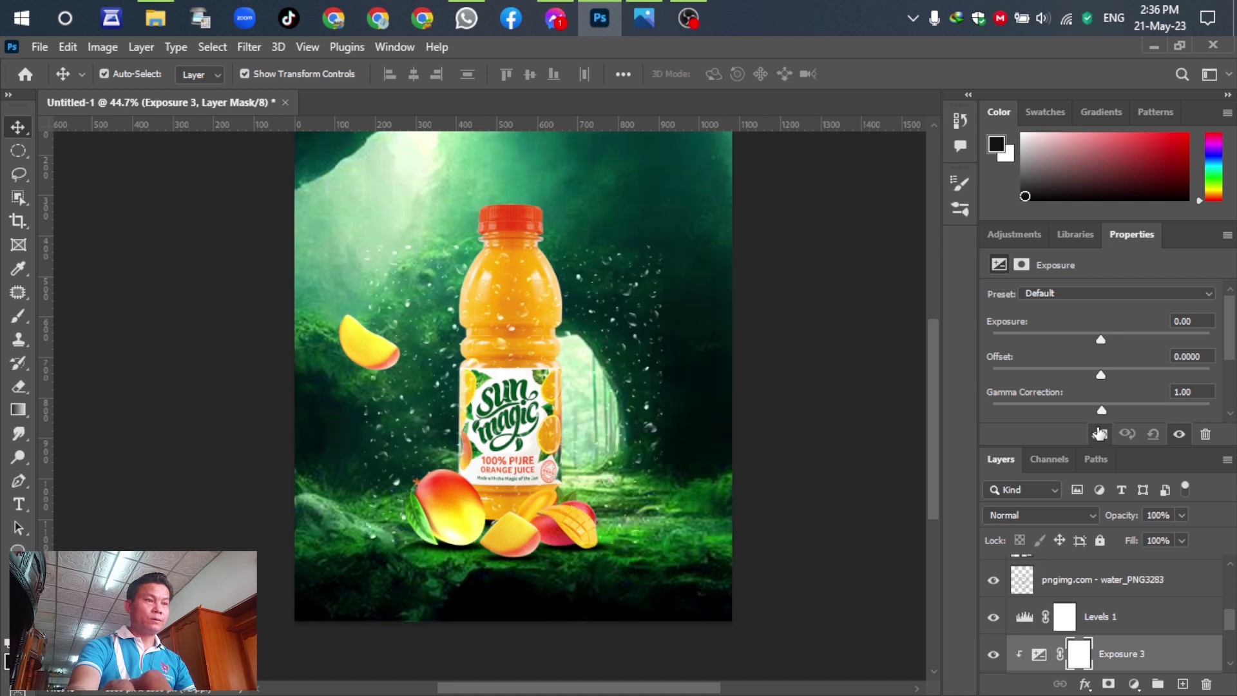
pyautogui.click(1099, 433)
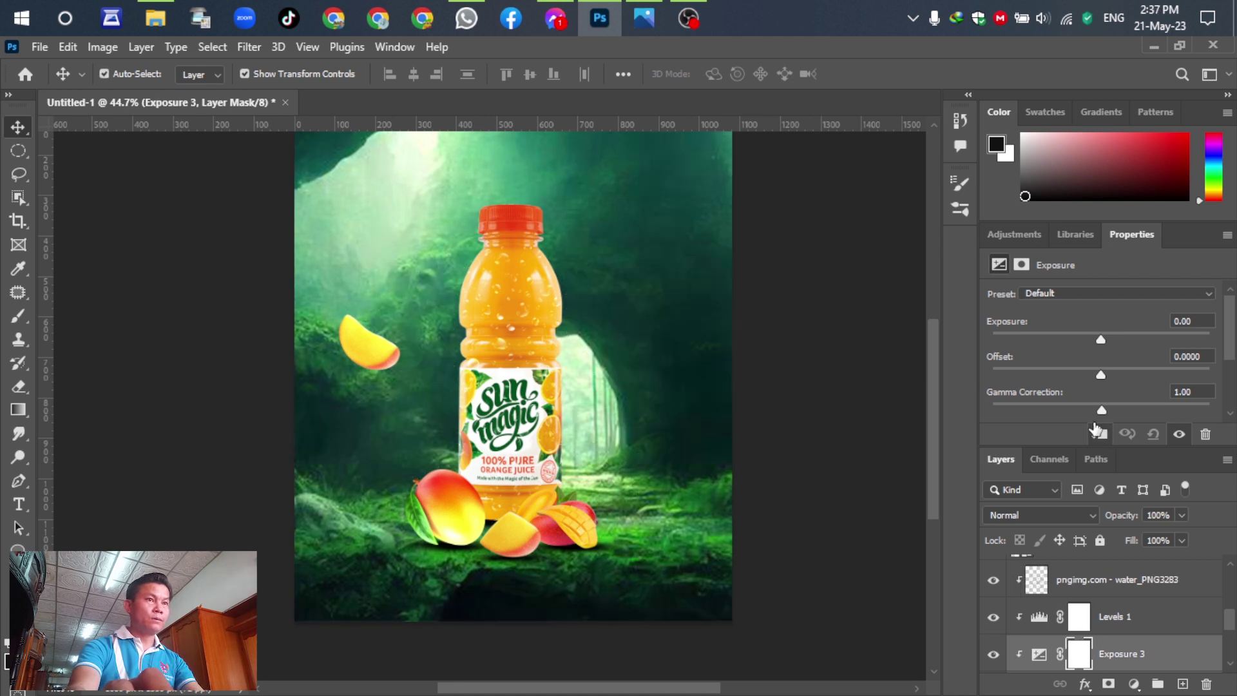
pyautogui.moveTo(1103, 342)
pyautogui.mouseDown()
pyautogui.moveTo(1077, 338)
pyautogui.moveTo(1106, 338)
pyautogui.mouseUp()
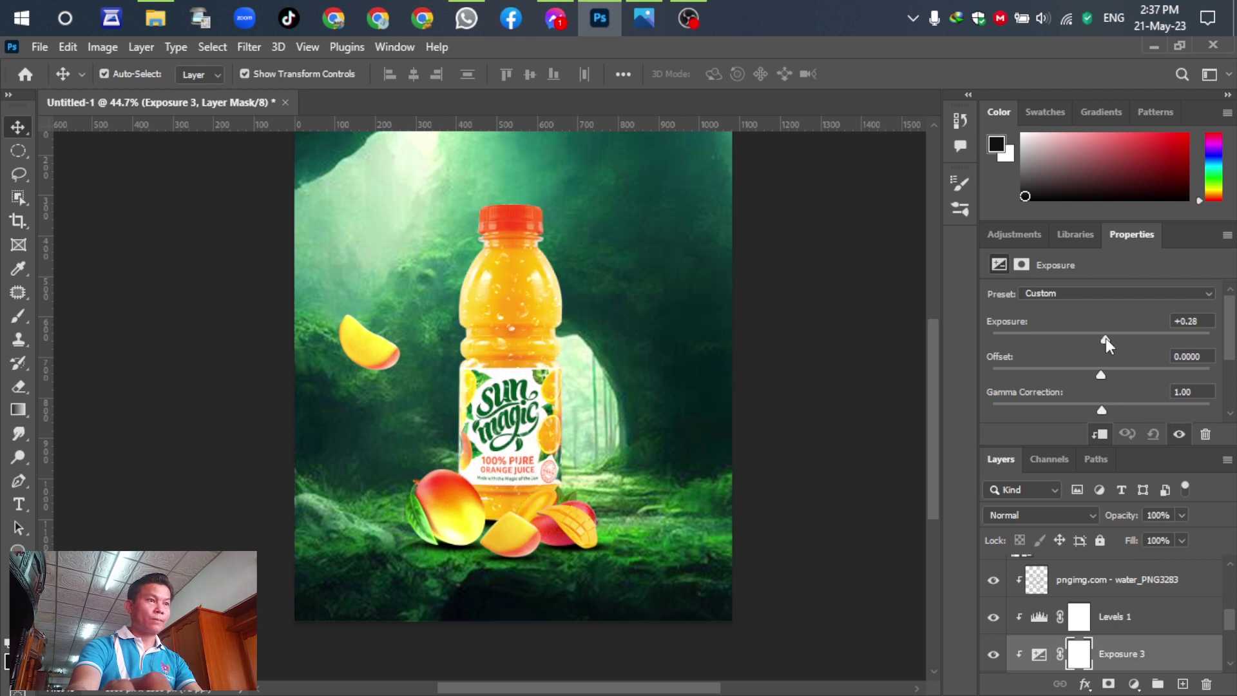
pyautogui.click(853, 456)
pyautogui.scroll(1, 747, 367)
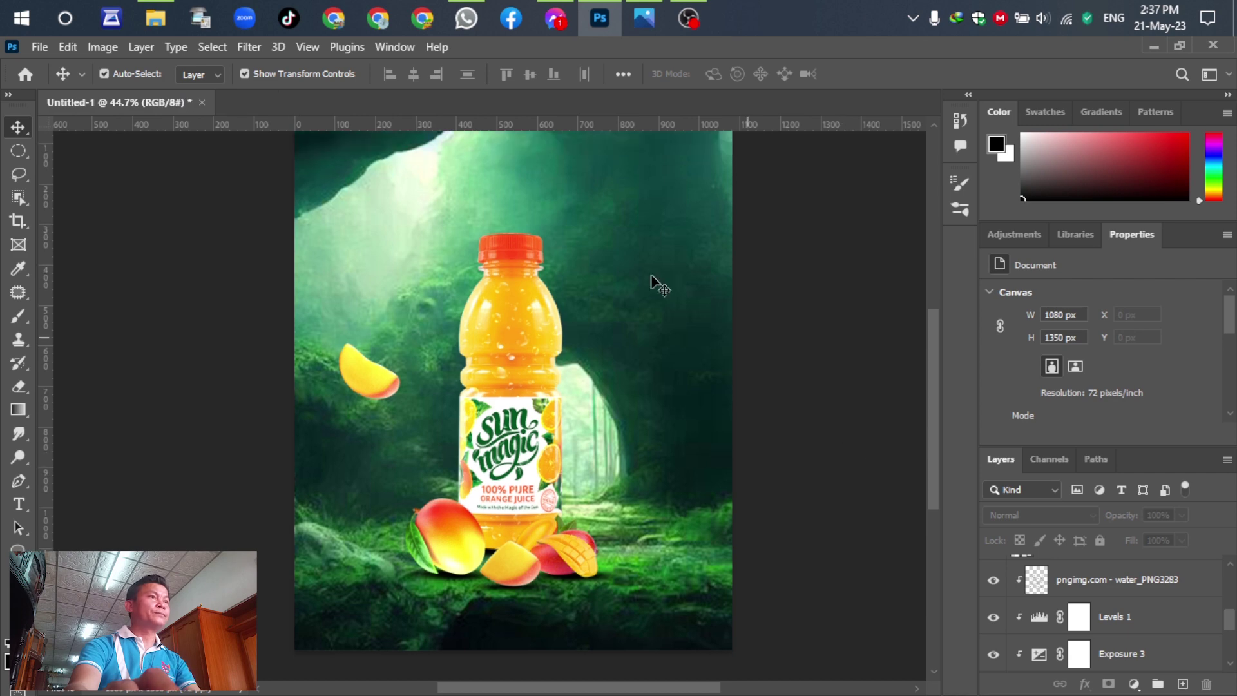
# - Place mango 4.png as juice drops around the bottle, scaled to 188.73% at X 561.94 px, Y 558.06 px, and commit it
pyautogui.click(154, 17)
pyautogui.moveTo(1070, 184); pyautogui.dragTo(558, 371)
pyautogui.moveTo(613, 298); pyautogui.dragTo(756, 147)
pyautogui.moveTo(592, 391); pyautogui.dragTo(510, 422)
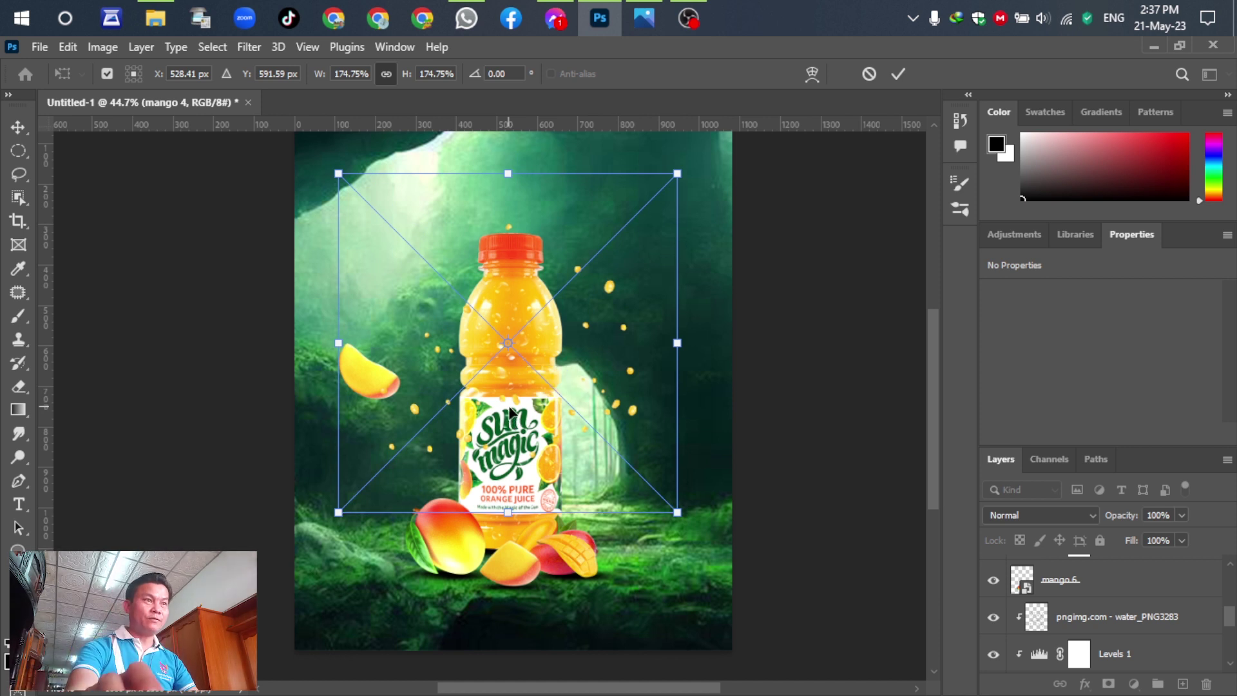
pyautogui.moveTo(679, 172); pyautogui.dragTo(706, 146)
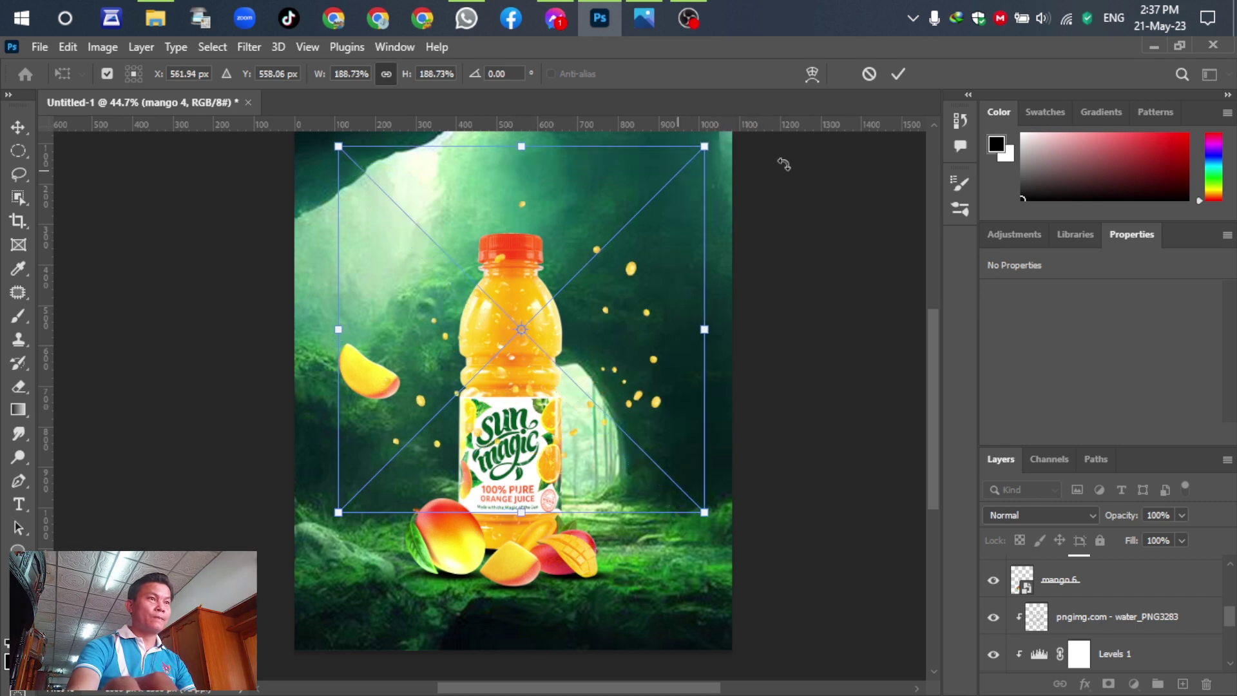
pyautogui.click(897, 75)
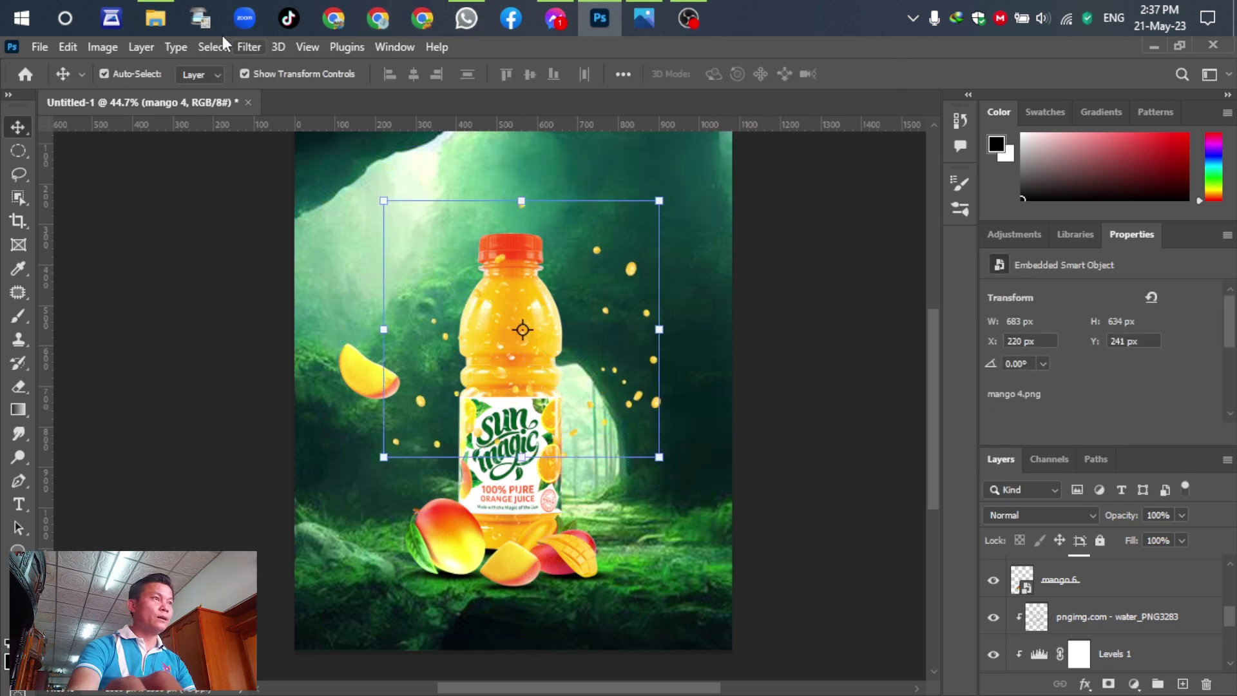
# - Place mango 3.png floating to the right of the bottle at X 791 px, Y 564 px, rotated -53.38°, and commit it
pyautogui.click(155, 18)
pyautogui.moveTo(949, 186); pyautogui.dragTo(667, 311)
pyautogui.moveTo(542, 481); pyautogui.dragTo(656, 291)
pyautogui.moveTo(748, 384); pyautogui.dragTo(828, 218)
pyautogui.moveTo(649, 267); pyautogui.dragTo(658, 418)
pyautogui.click(897, 79)
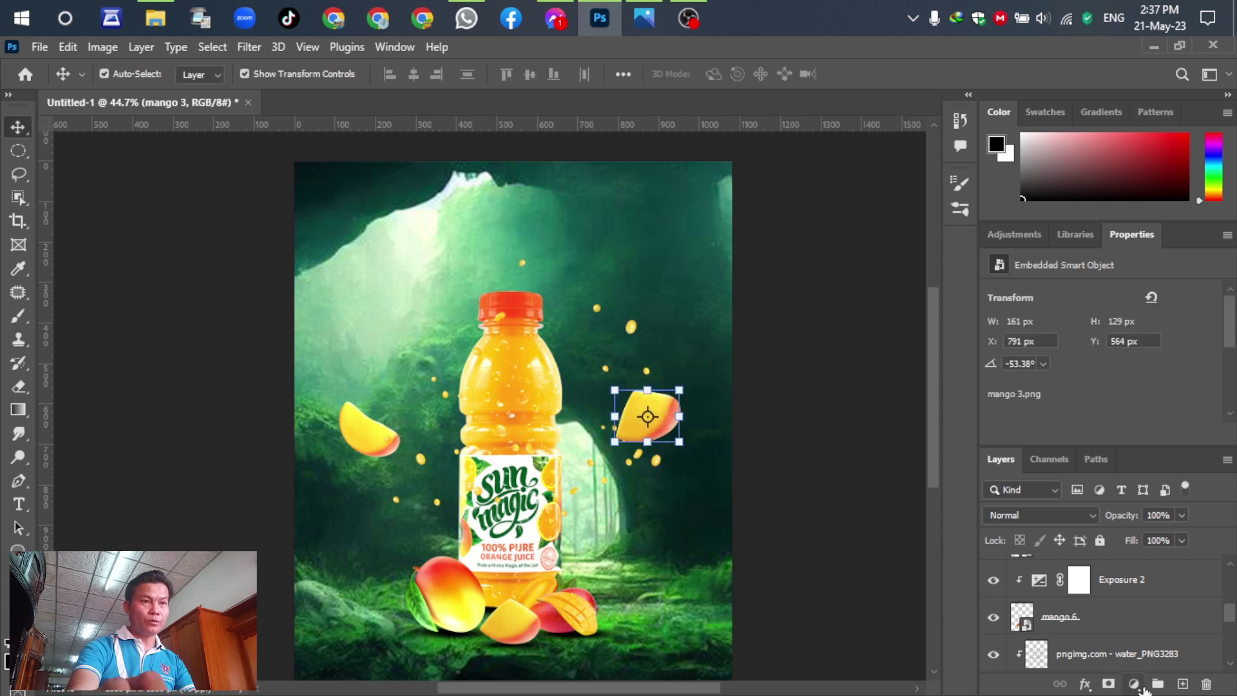
# - Add an Exposure adjustment of +0.78 clipped to the newly placed mango 3 layer, and deselect it
pyautogui.click(1138, 684)
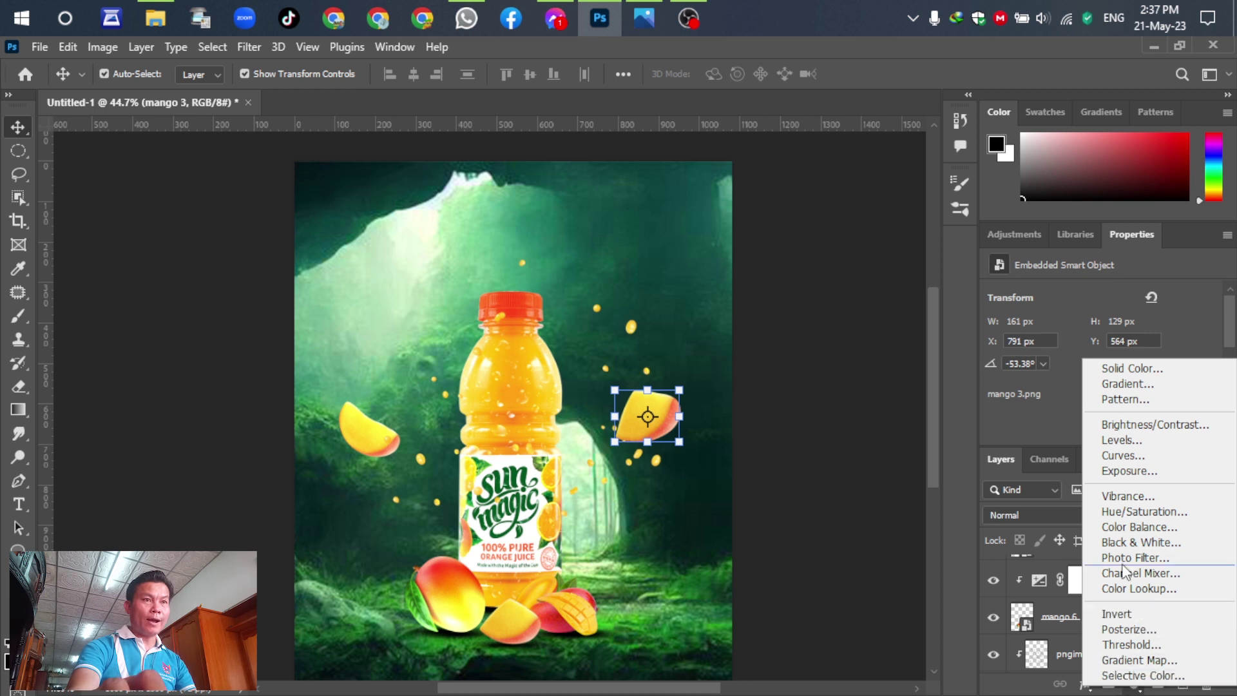
pyautogui.click(1107, 476)
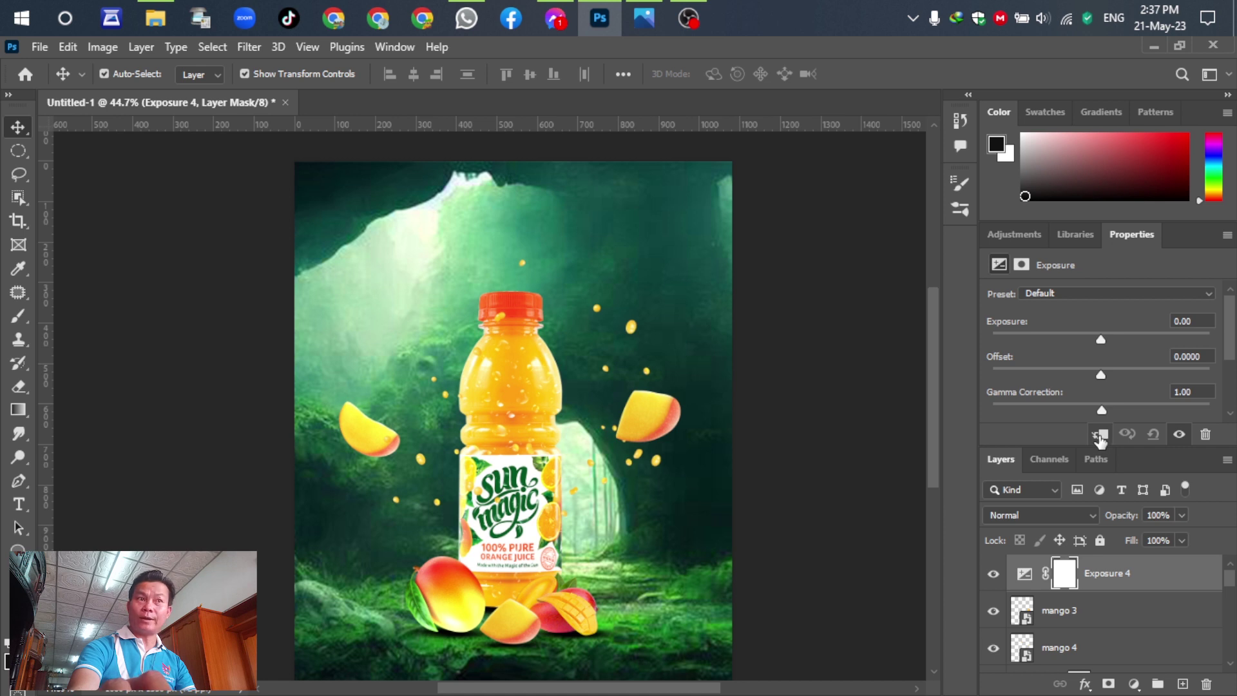
pyautogui.click(1100, 436)
pyautogui.moveTo(1101, 343)
pyautogui.mouseDown()
pyautogui.moveTo(1054, 343)
pyautogui.moveTo(1113, 337)
pyautogui.mouseUp()
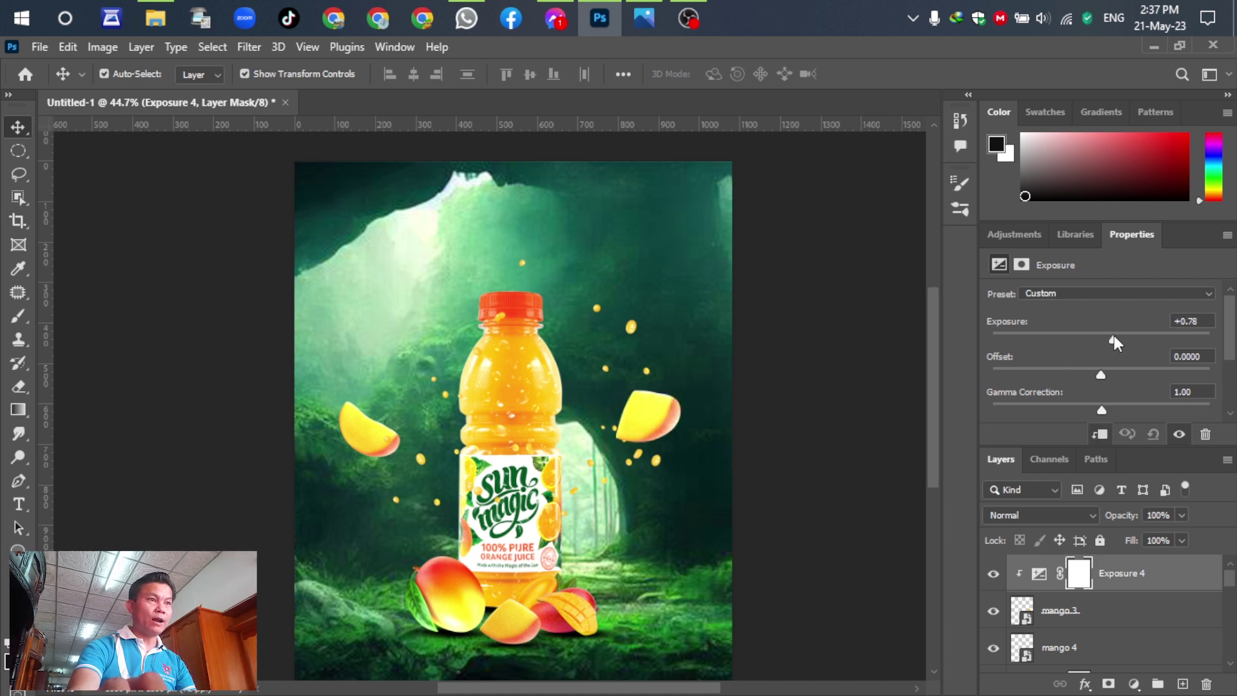
pyautogui.click(845, 337)
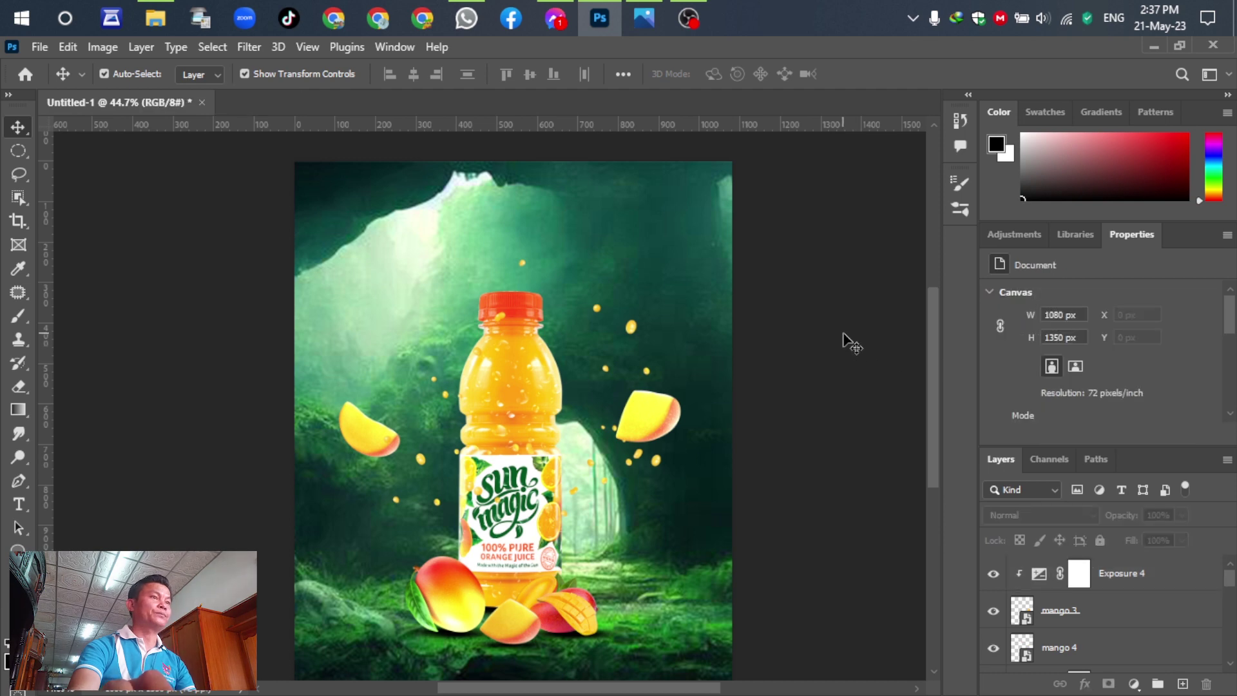
# - Check the reference poster in Photos, and place the Pngtree white window light image into the Photoshop poster
pyautogui.click(644, 18)
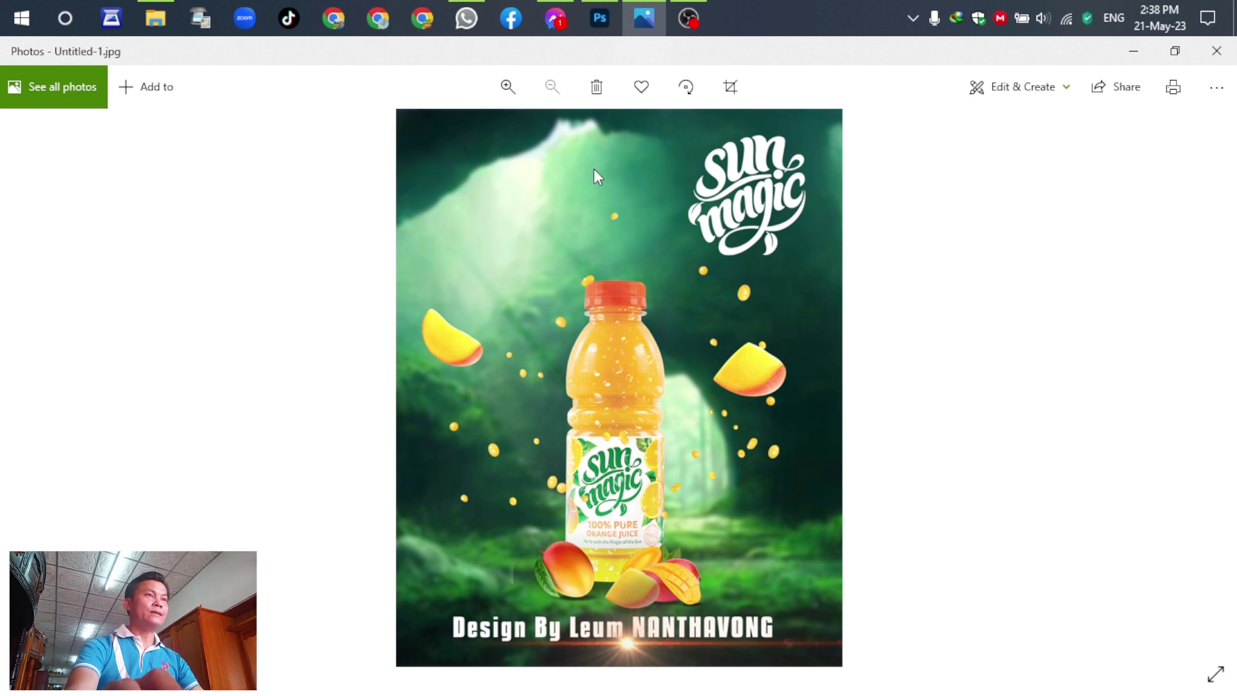
pyautogui.moveTo(543, 17)
pyautogui.click(599, 18)
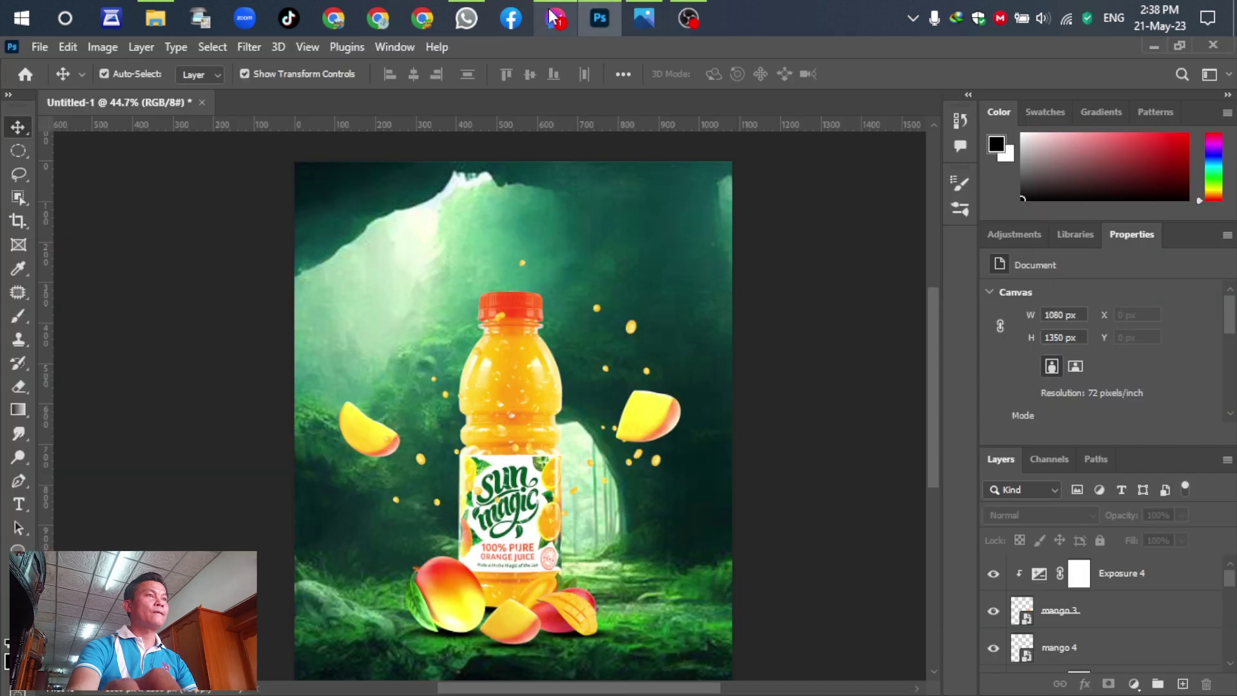
pyautogui.click(155, 18)
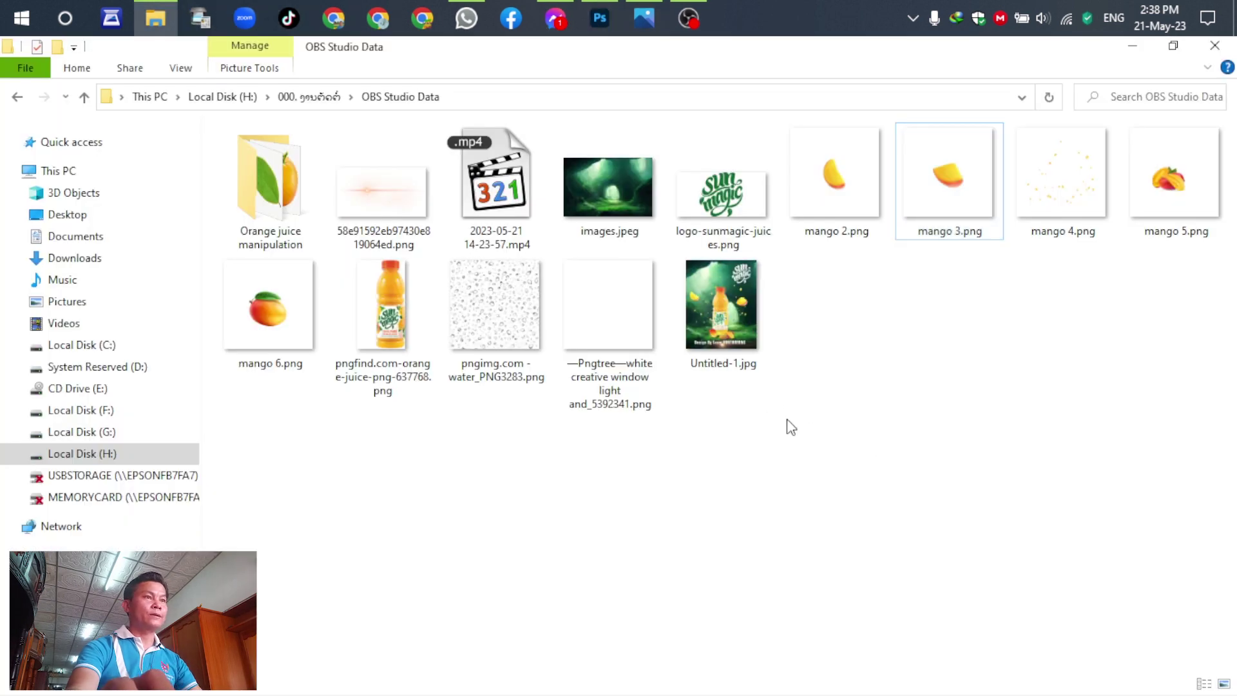
pyautogui.click(604, 304)
pyautogui.moveTo(614, 319); pyautogui.dragTo(421, 292)
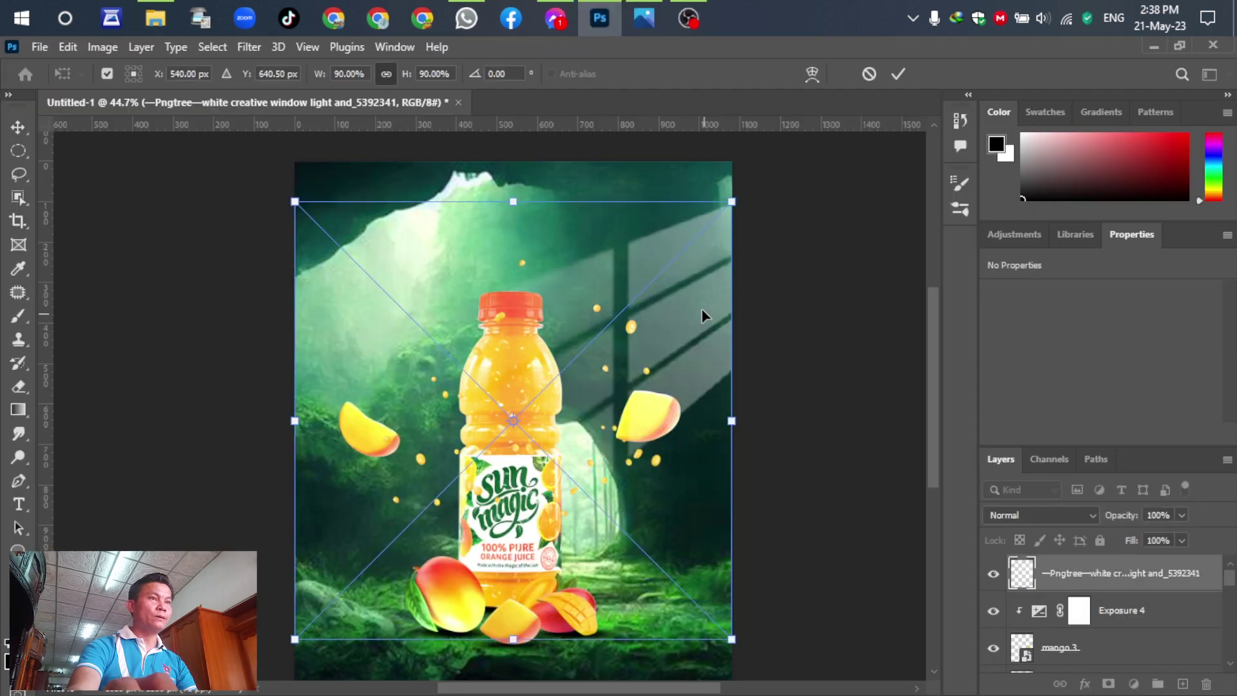
# - Flip the window light horizontally, rotate it to -161.28° at X 446 px, Y 473.25 px, over the cave opening, and commit it
pyautogui.moveTo(701, 310); pyautogui.dragTo(695, 277)
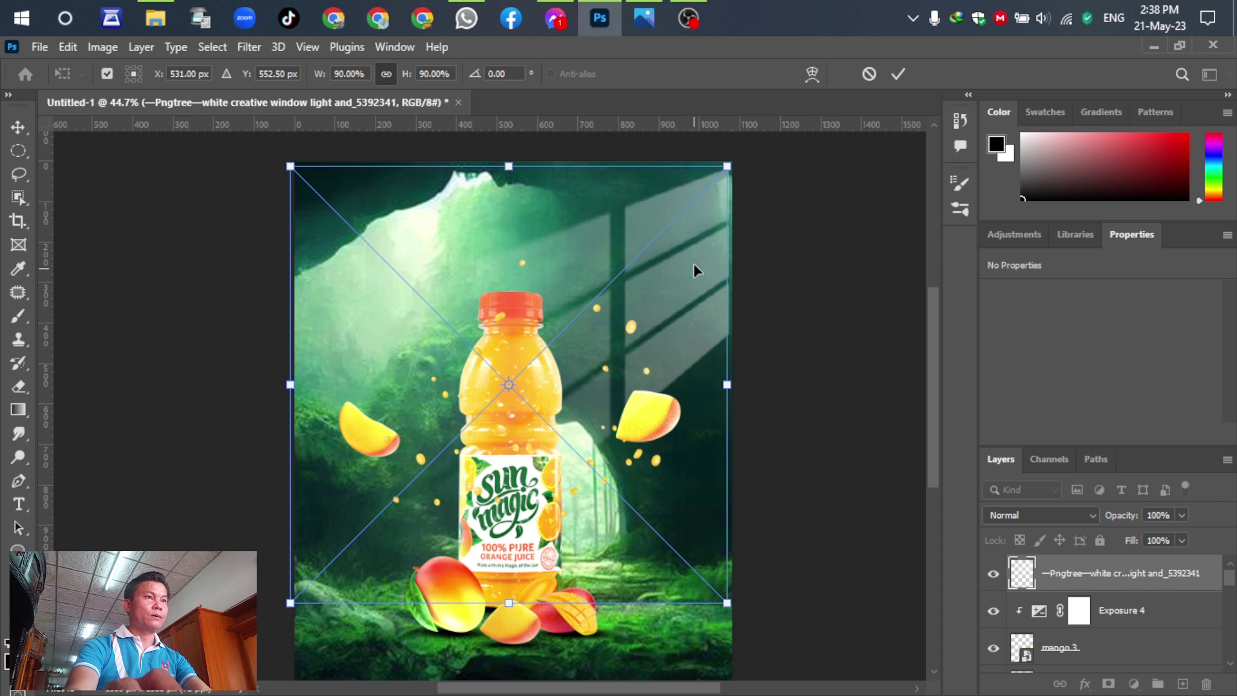
pyautogui.rightClick(694, 263)
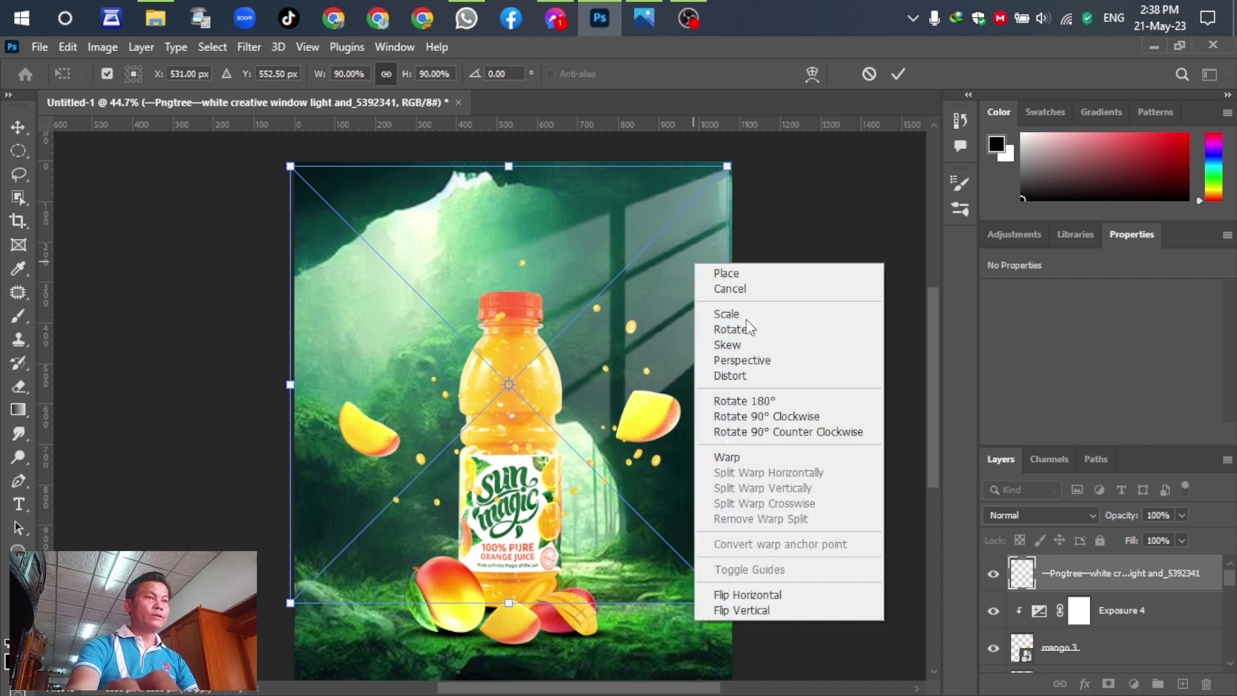
pyautogui.click(748, 593)
pyautogui.moveTo(428, 333); pyautogui.dragTo(343, 259)
pyautogui.moveTo(723, 549); pyautogui.dragTo(643, 667)
pyautogui.moveTo(456, 245); pyautogui.dragTo(441, 262)
pyautogui.scroll(3, 561, 368)
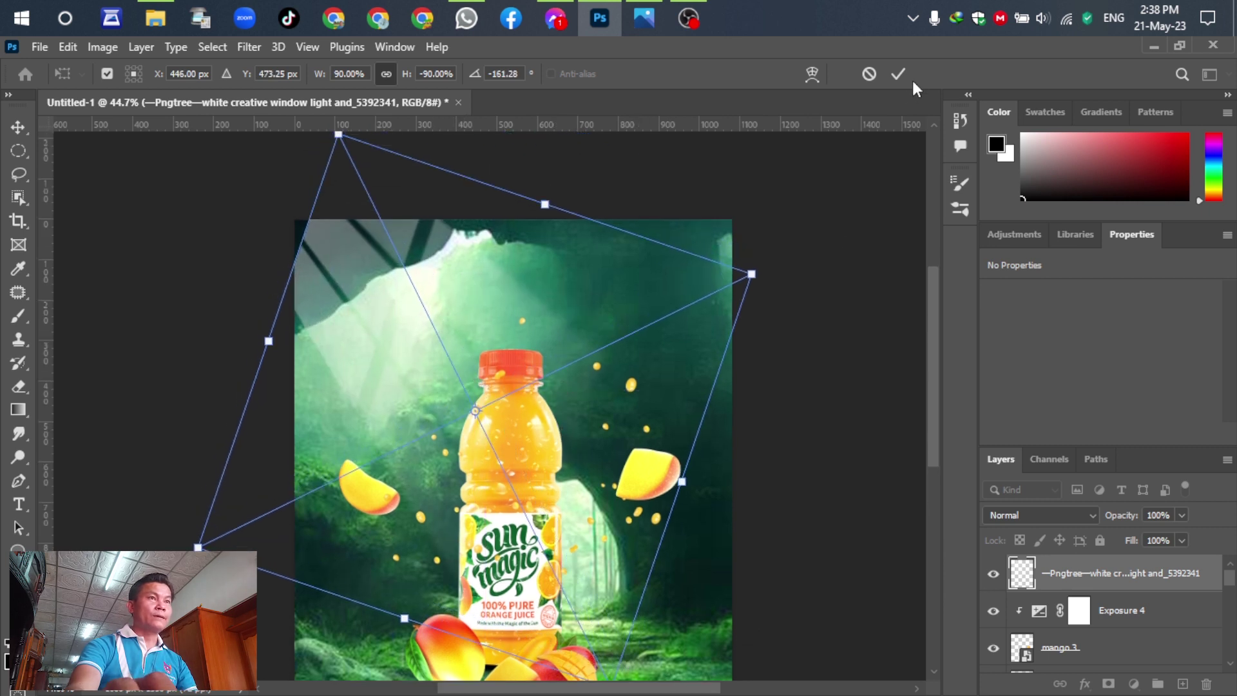
pyautogui.click(895, 73)
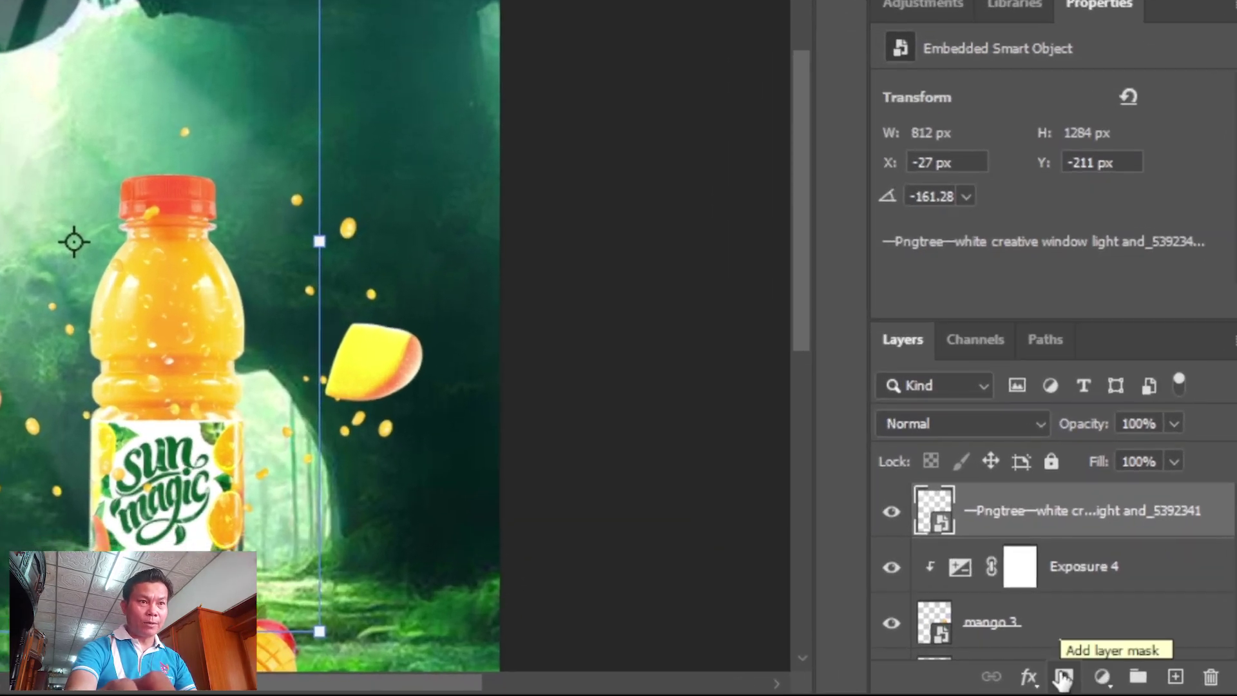
# - Add a layer mask to the window light and brush black over the dark rock at the poster's upper left
pyautogui.click(1063, 678)
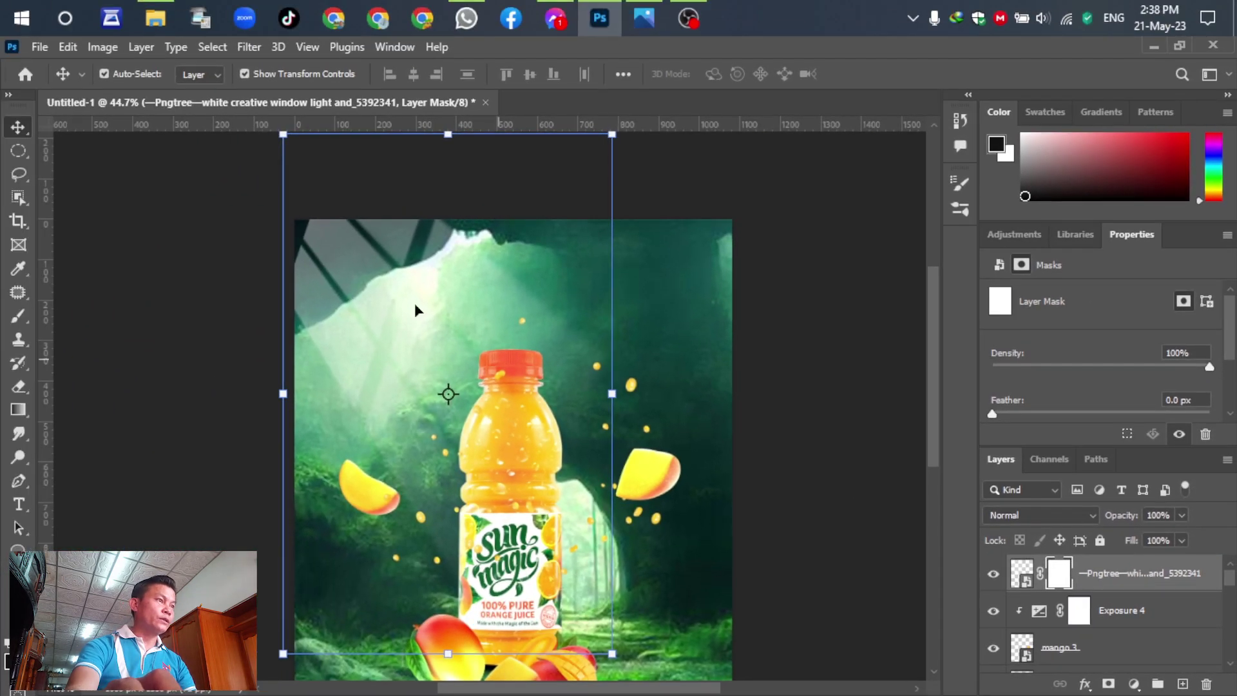
pyautogui.click(18, 316)
pyautogui.rightClick(303, 21)
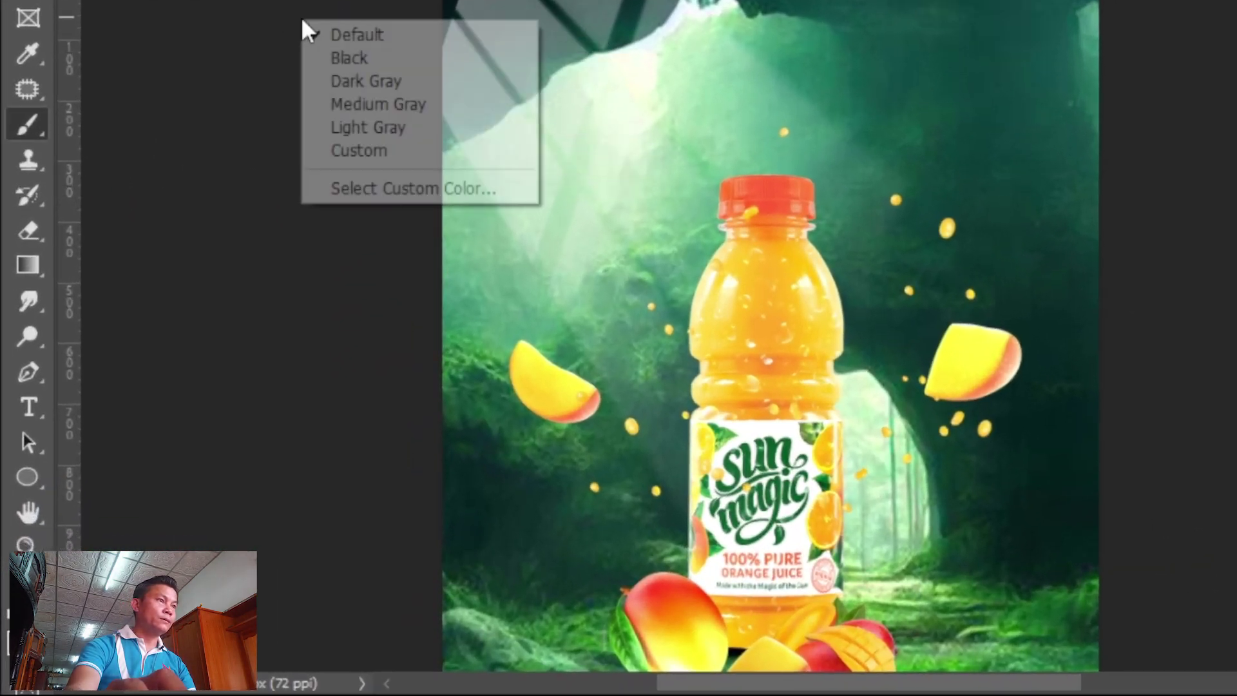
pyautogui.click(29, 125)
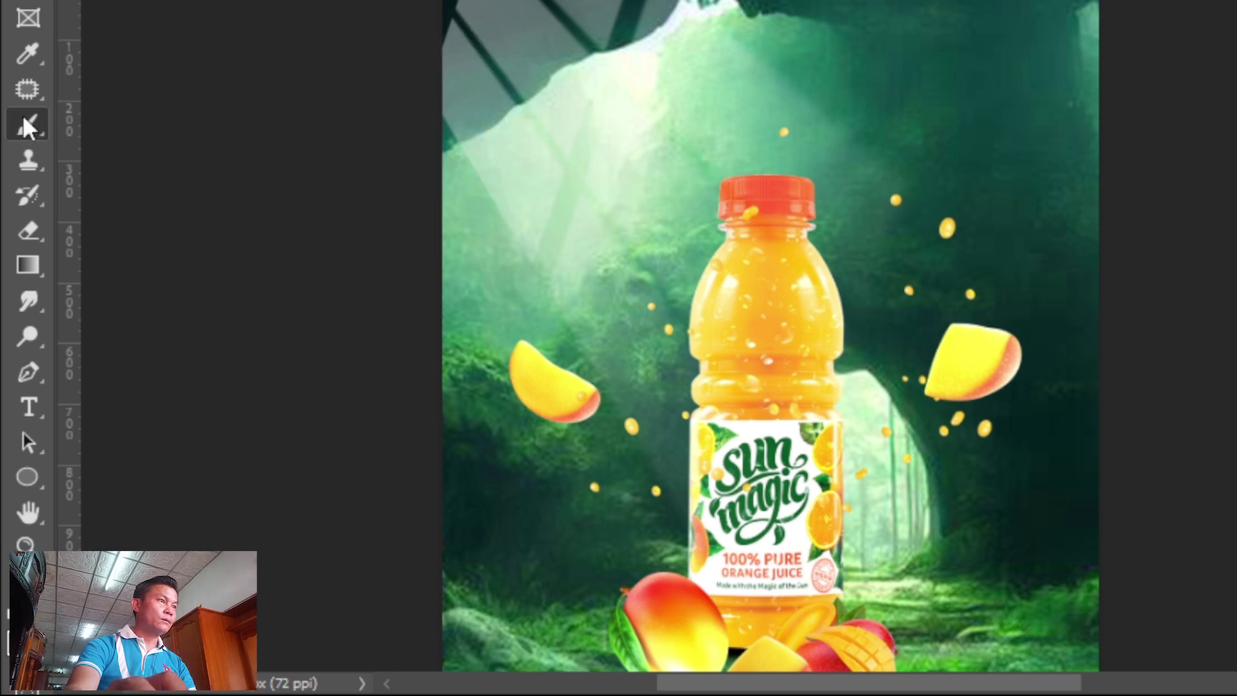
pyautogui.rightClick(207, 111)
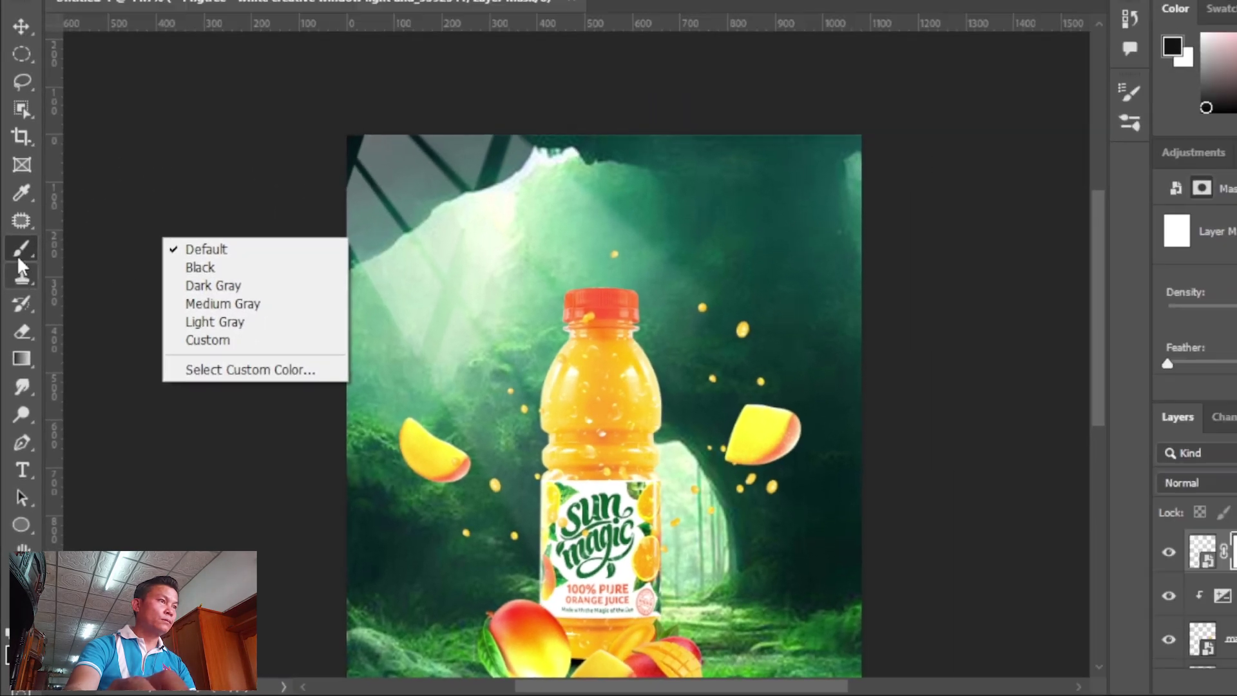
pyautogui.click(17, 254)
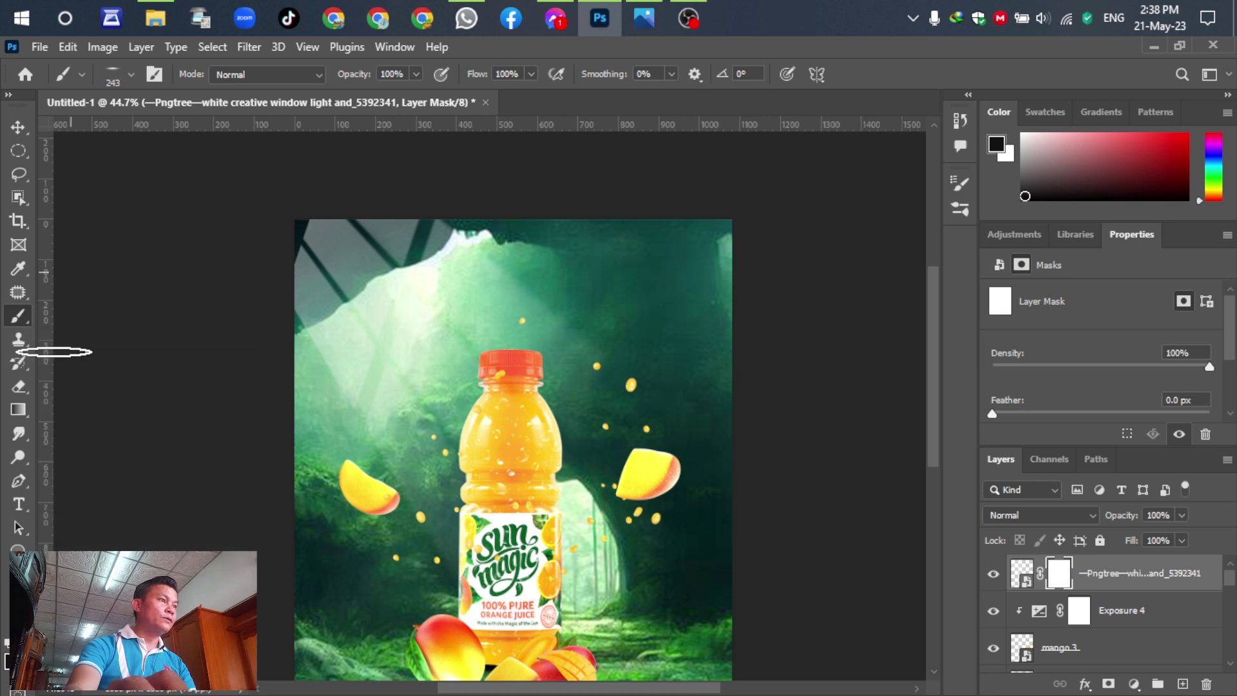
pyautogui.rightClick(13, 322)
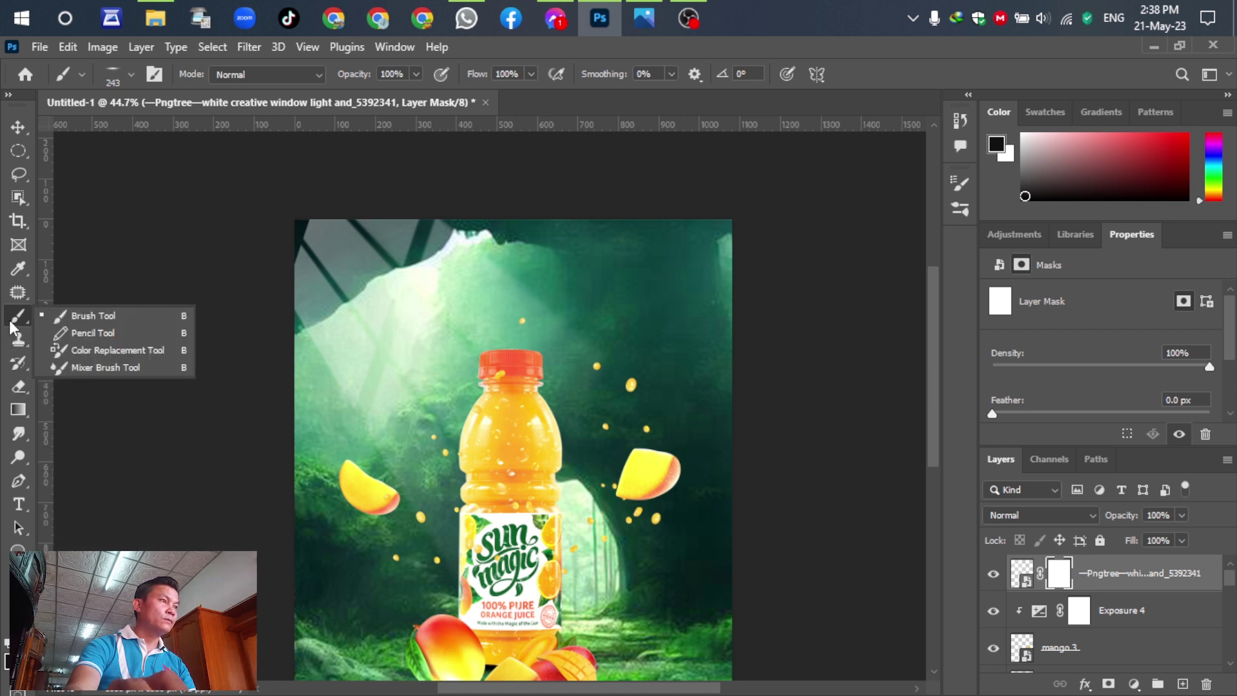
pyautogui.click(13, 322)
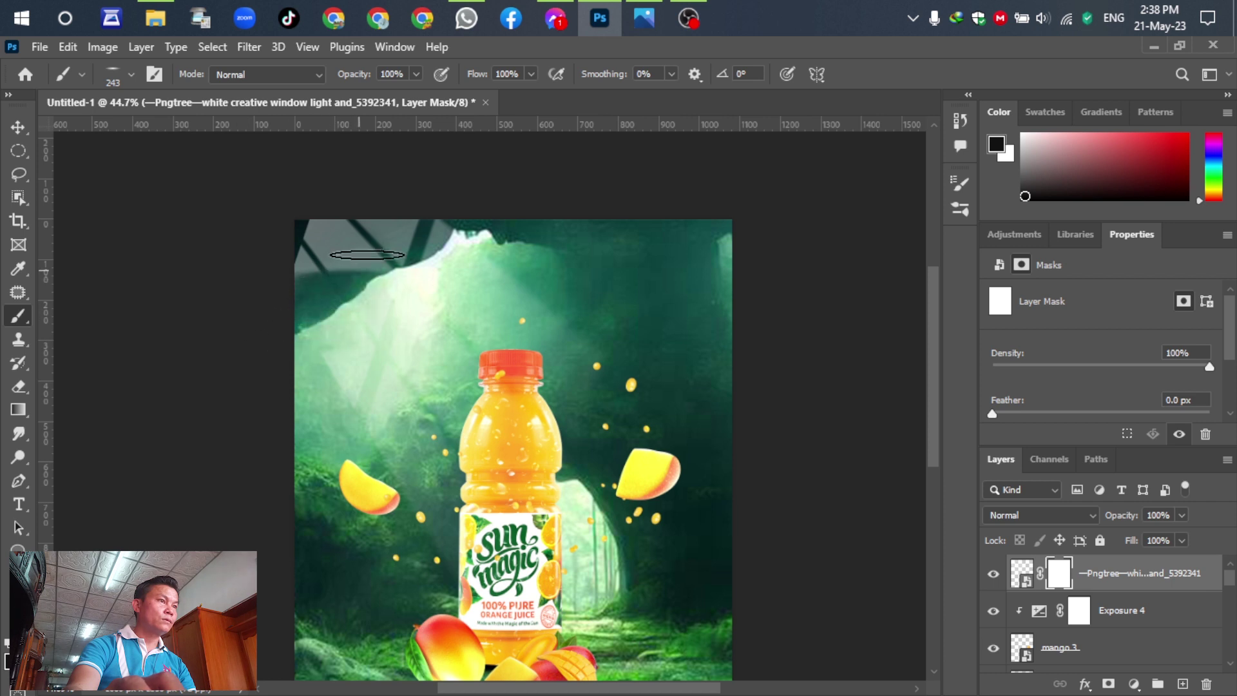
pyautogui.moveTo(345, 236)
pyautogui.mouseDown()
pyautogui.moveTo(416, 205)
pyautogui.moveTo(432, 368)
pyautogui.moveTo(515, 225)
pyautogui.mouseUp()
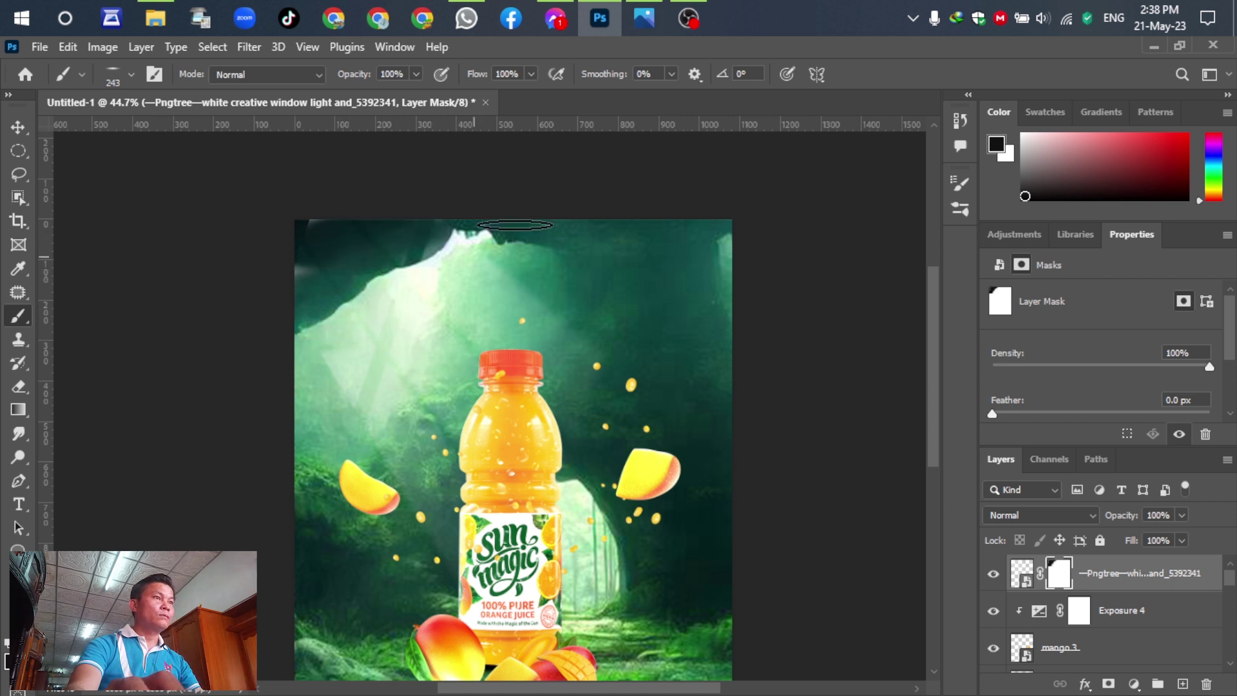
# - Blend the window light's left edge on its mask using a round black brush at 34% flow, and deselect the layer
pyautogui.click(531, 74)
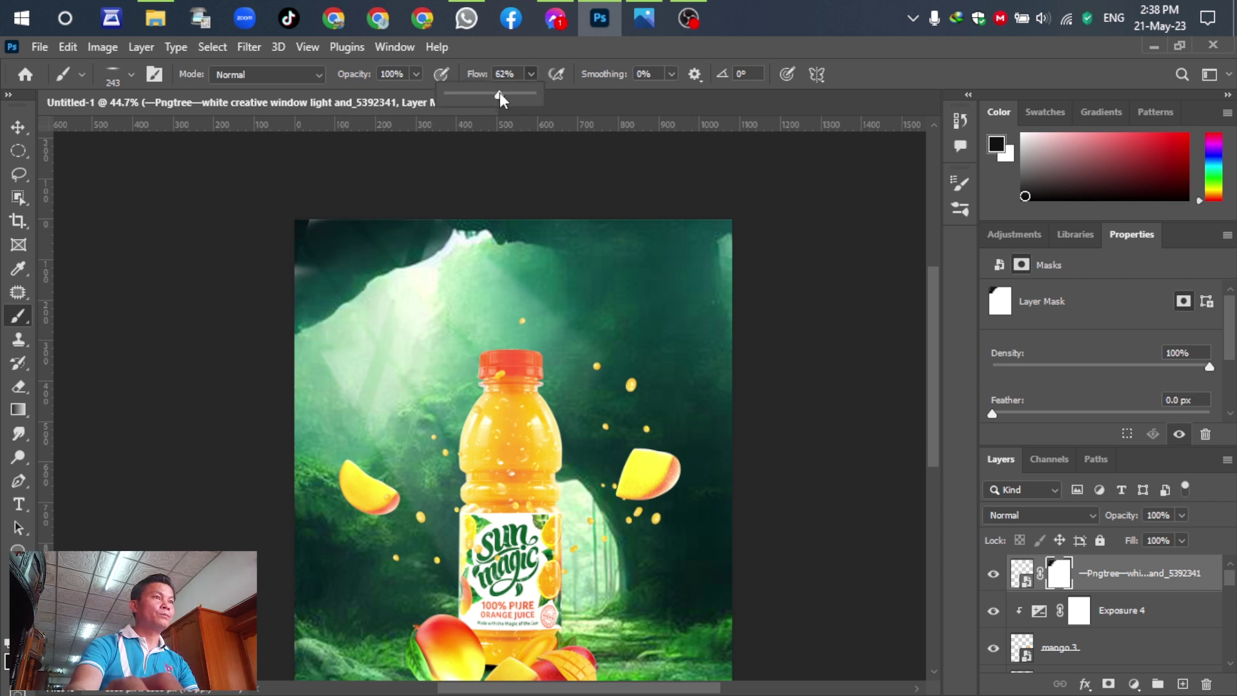
pyautogui.moveTo(500, 92); pyautogui.dragTo(477, 92)
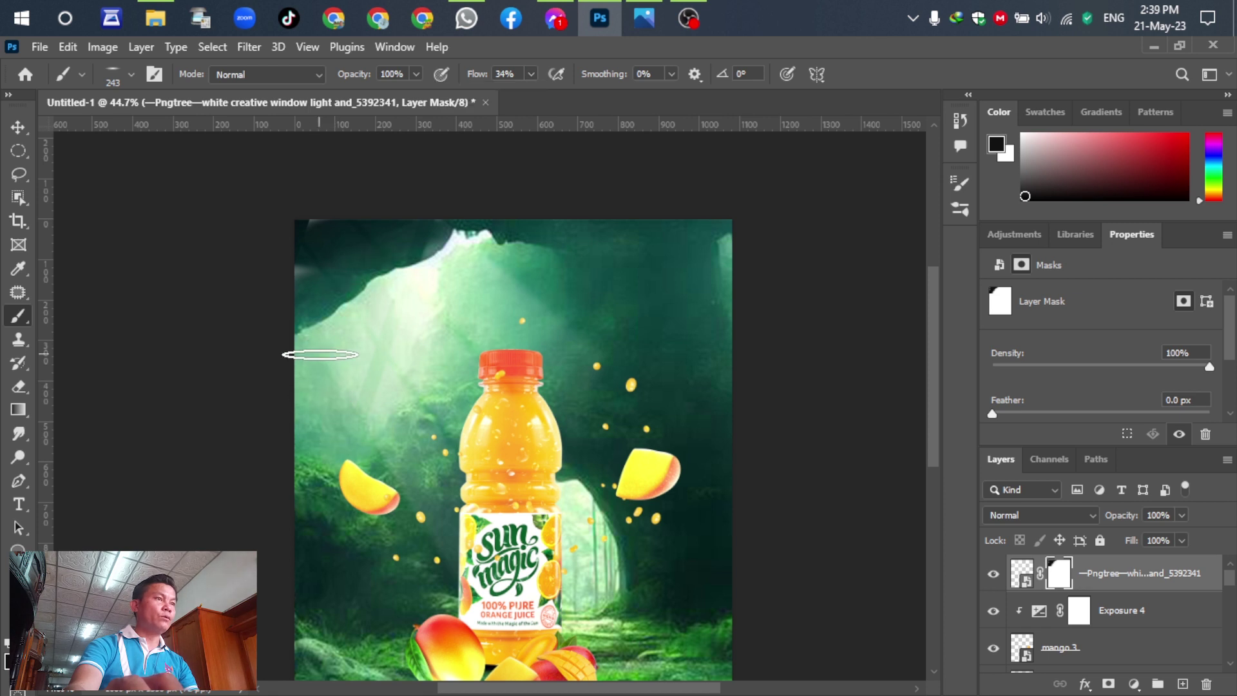
pyautogui.rightClick(341, 420)
pyautogui.moveTo(411, 415); pyautogui.dragTo(411, 394)
pyautogui.click(262, 345)
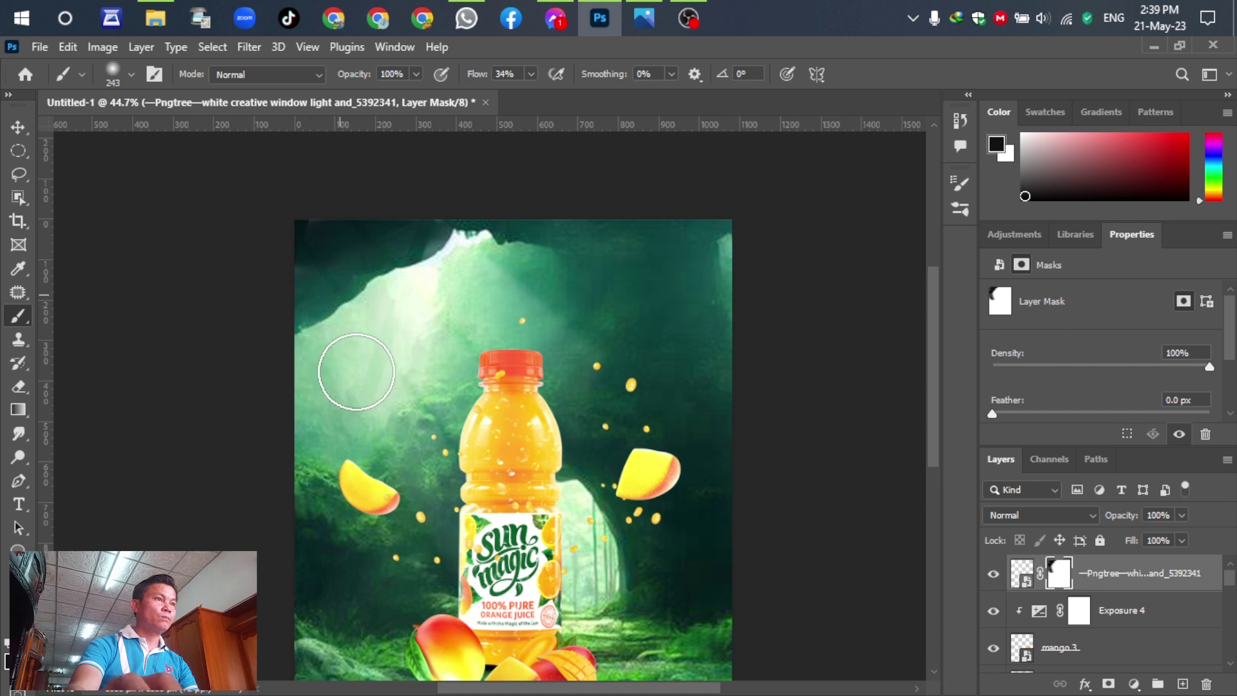
pyautogui.press('v')
pyautogui.click(125, 207)
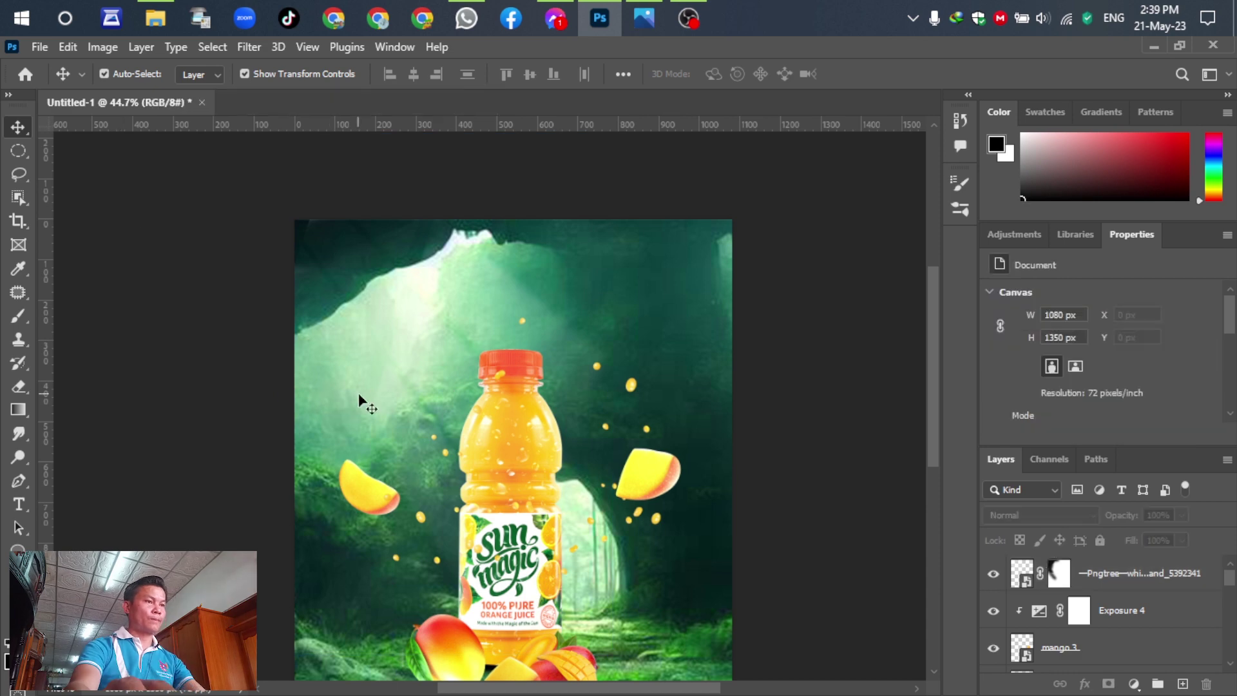
# - Place logo-sunmagic-juices.png in the poster's upper right area, scaled to 103.79% at X 852.11 px, Y 226.69 px, and commit it
pyautogui.scroll(-3, 378, 373)
pyautogui.scroll(2, 515, 386)
pyautogui.scroll(-1, 708, 406)
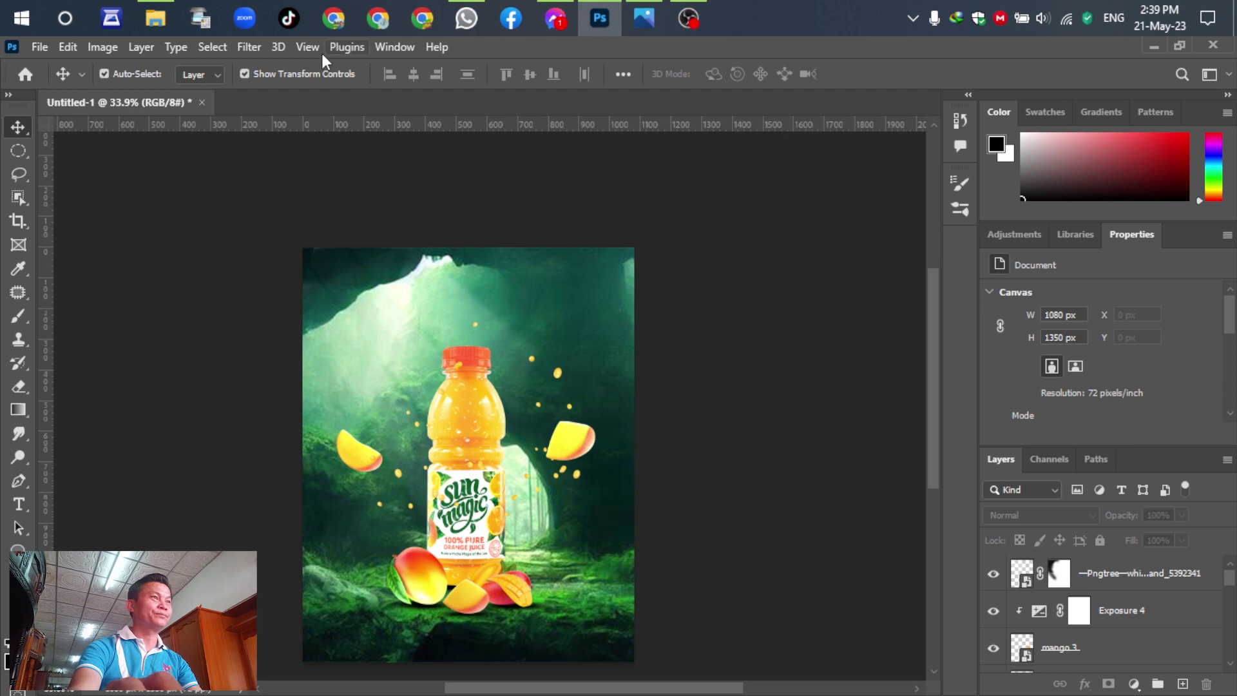
pyautogui.click(198, 23)
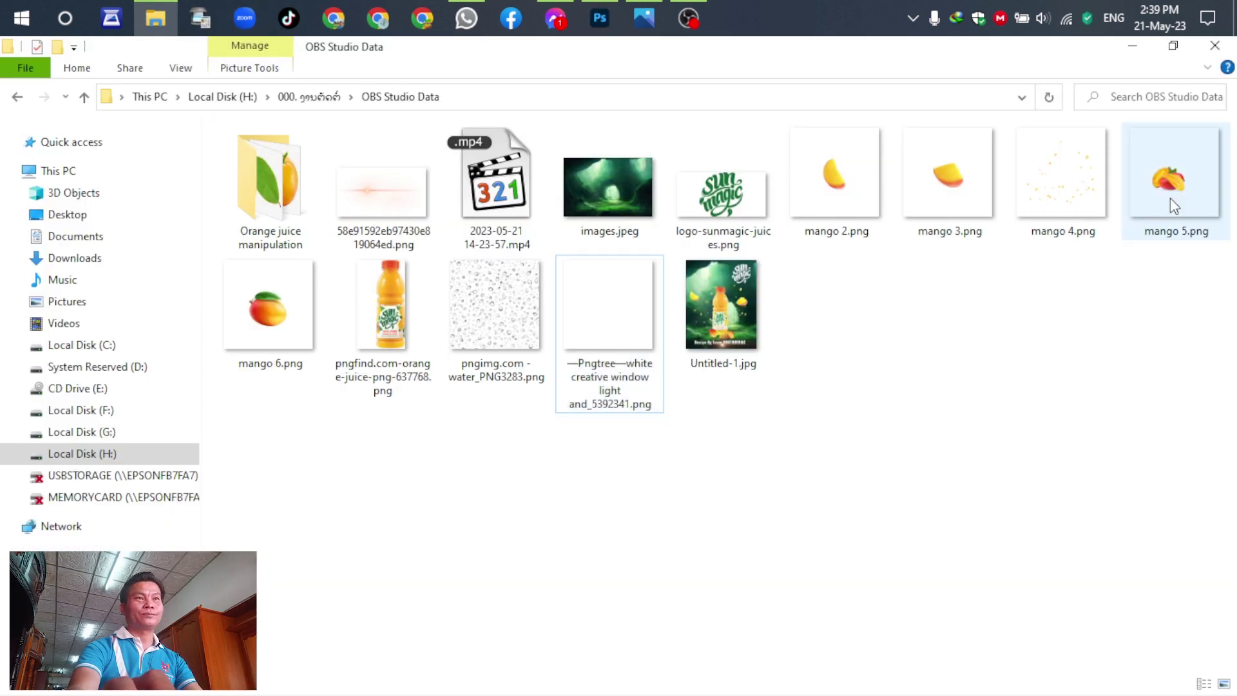
pyautogui.moveTo(722, 193); pyautogui.dragTo(567, 339)
pyautogui.moveTo(512, 431); pyautogui.dragTo(586, 323)
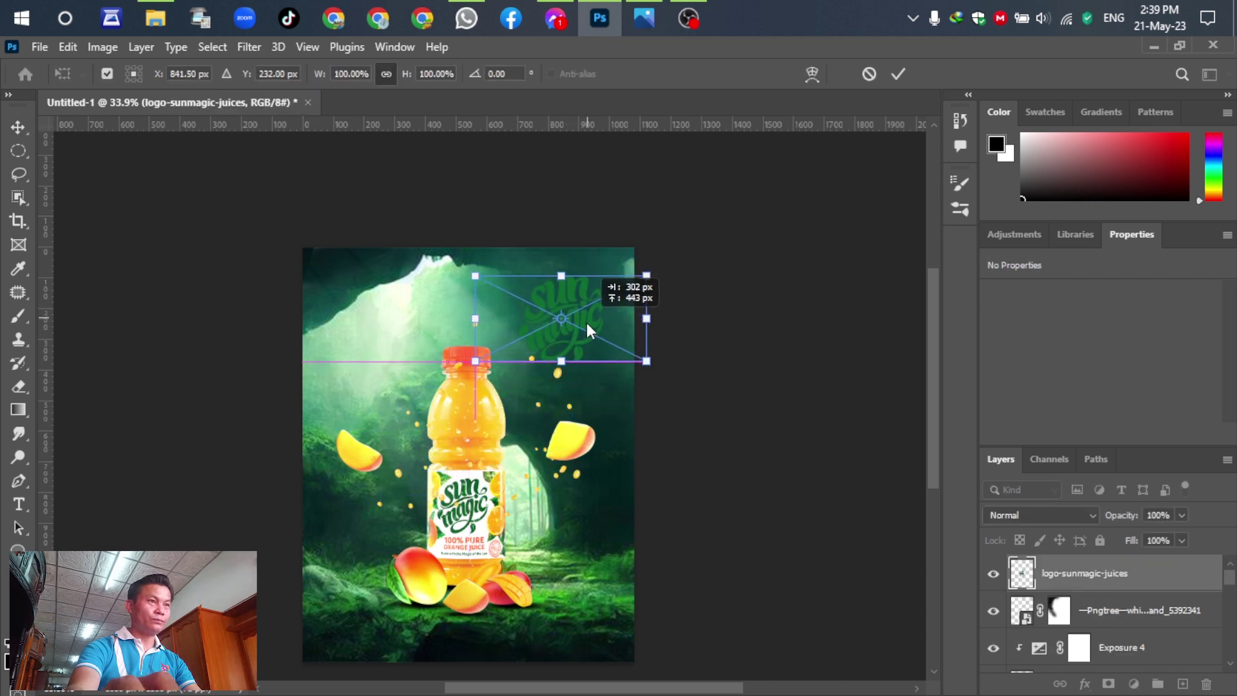
pyautogui.moveTo(646, 275); pyautogui.dragTo(652, 272)
pyautogui.scroll(1, 593, 322)
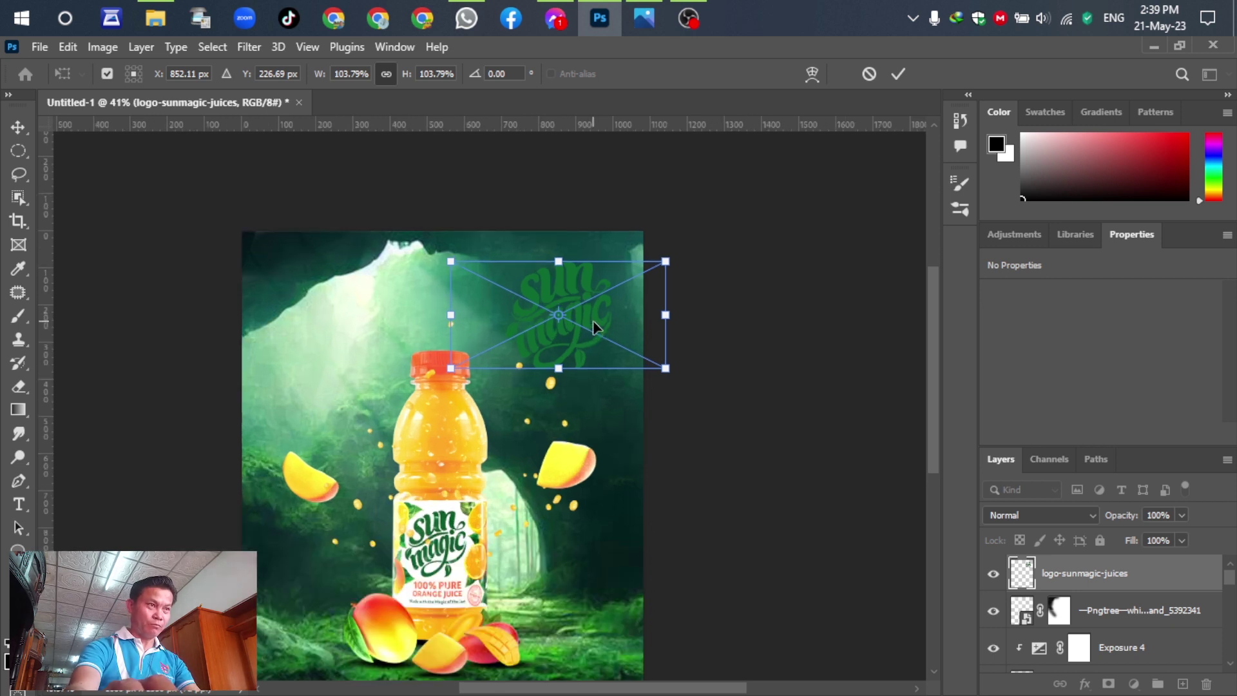
pyautogui.click(899, 74)
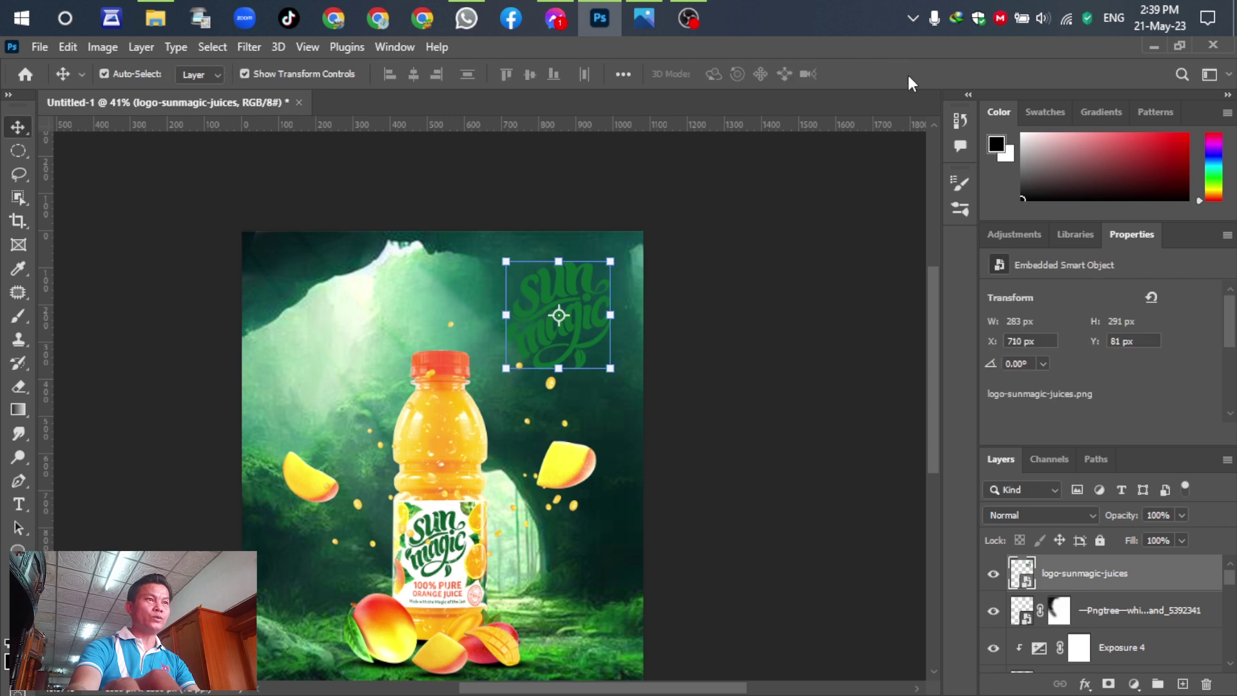
# - Give the logo a white Color Overlay at 100% opacity, and scale it to 91.61% at X 871.5 px, Y 191.75 px
pyautogui.rightClick(1104, 585)
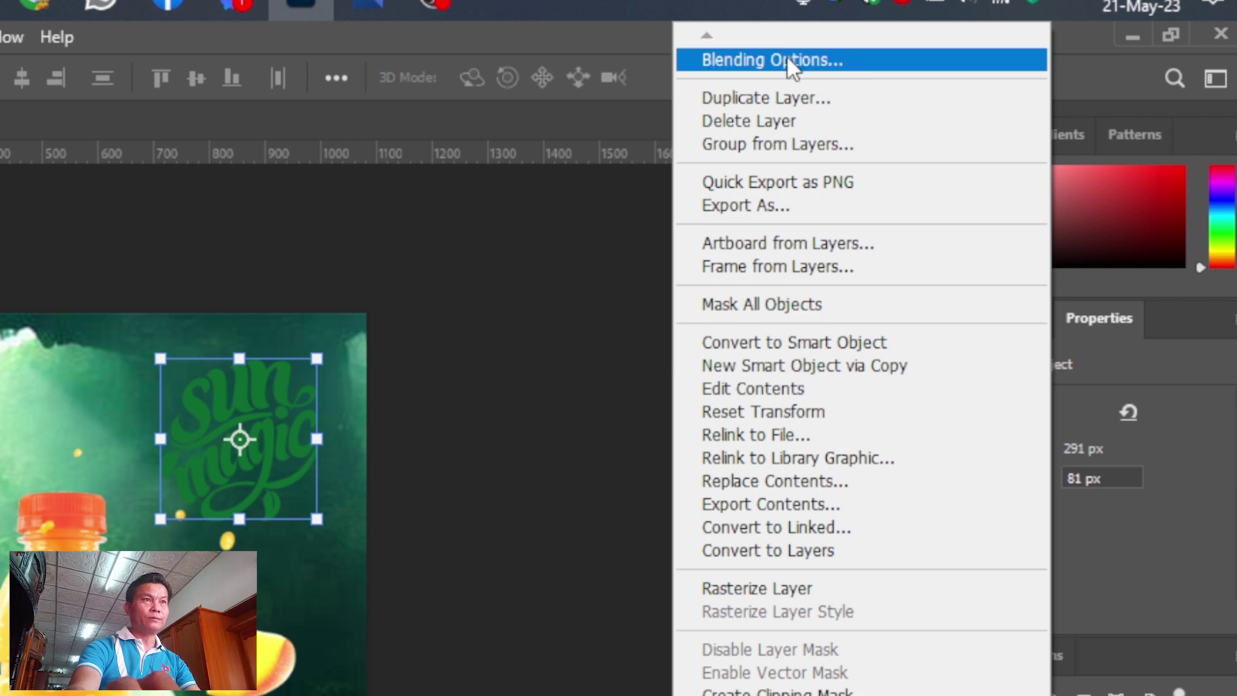
pyautogui.press('Escape')
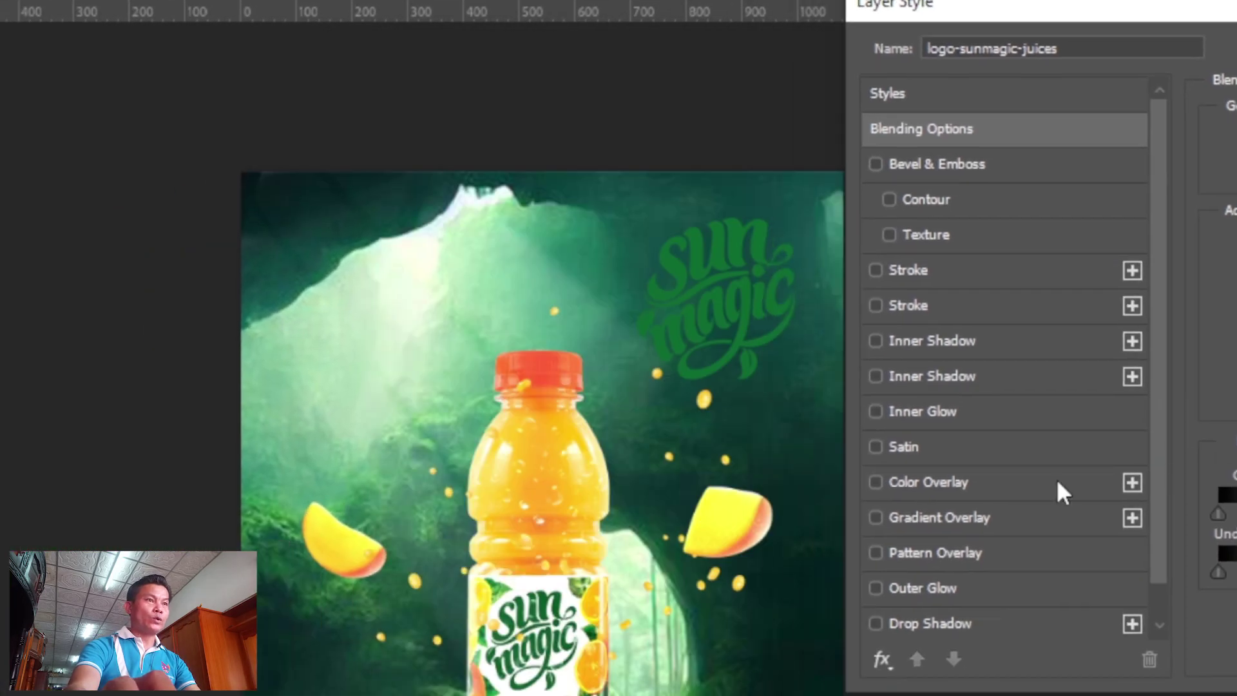
pyautogui.click(910, 489)
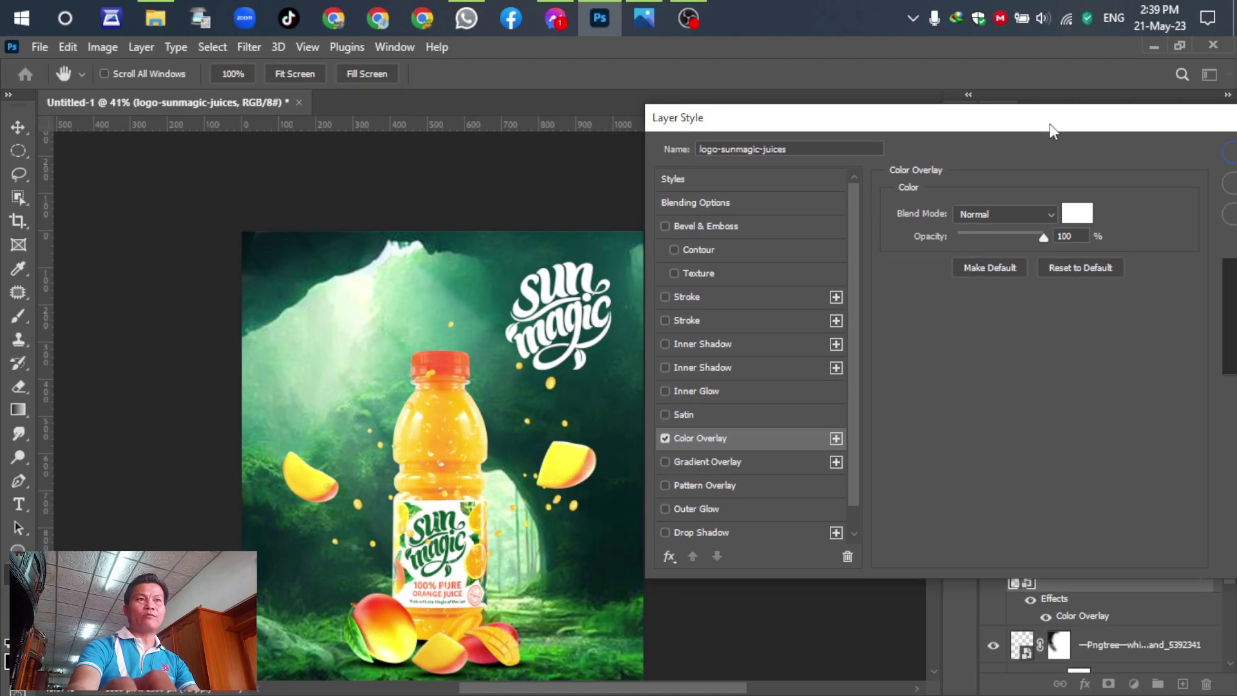
pyautogui.moveTo(1050, 124); pyautogui.dragTo(865, 78)
pyautogui.click(1096, 108)
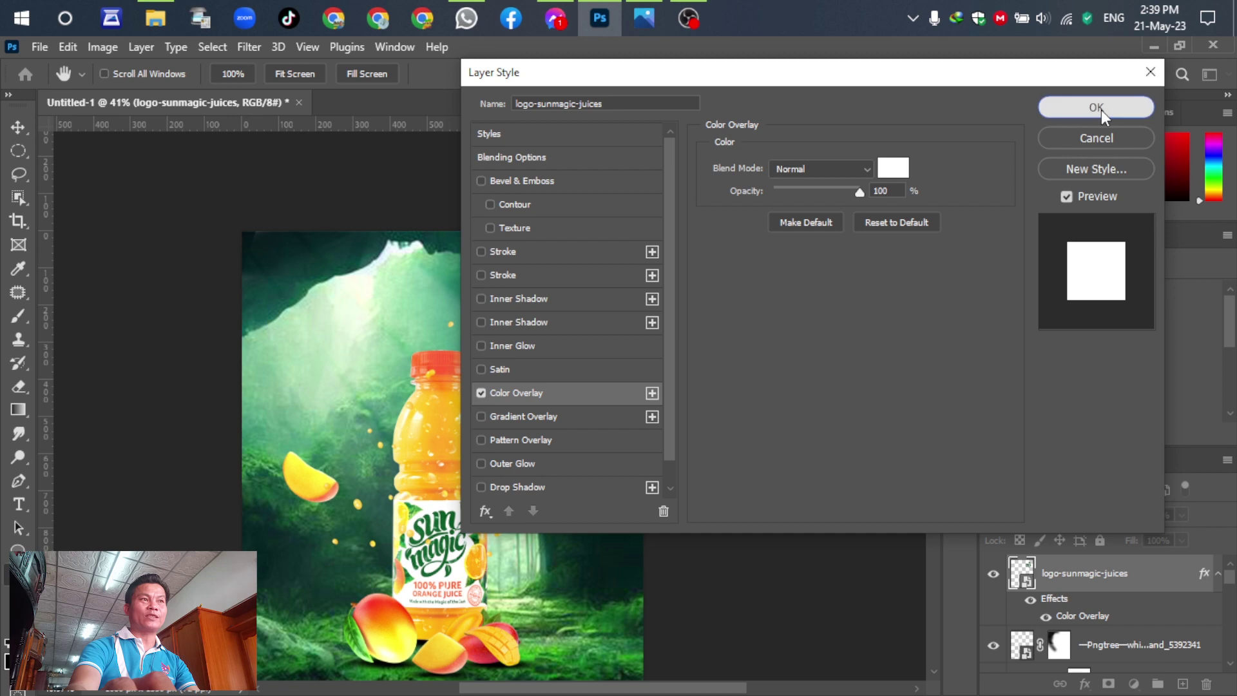
pyautogui.moveTo(607, 267); pyautogui.dragTo(585, 290)
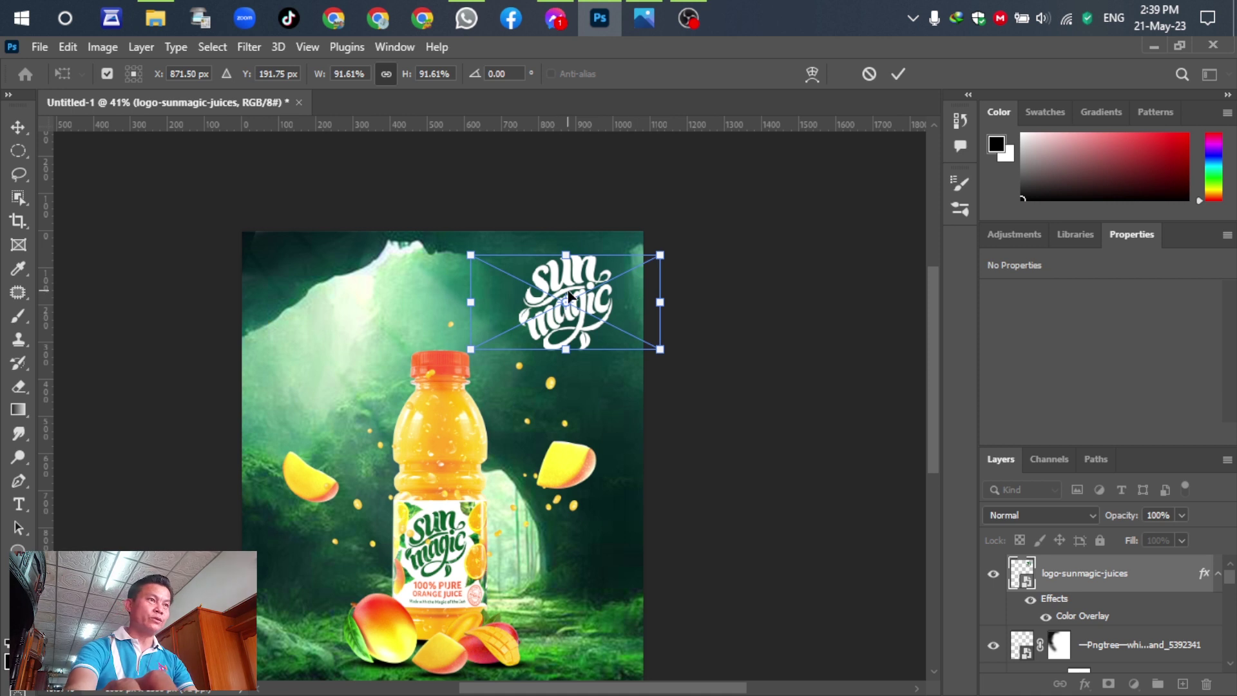
pyautogui.press('Return')
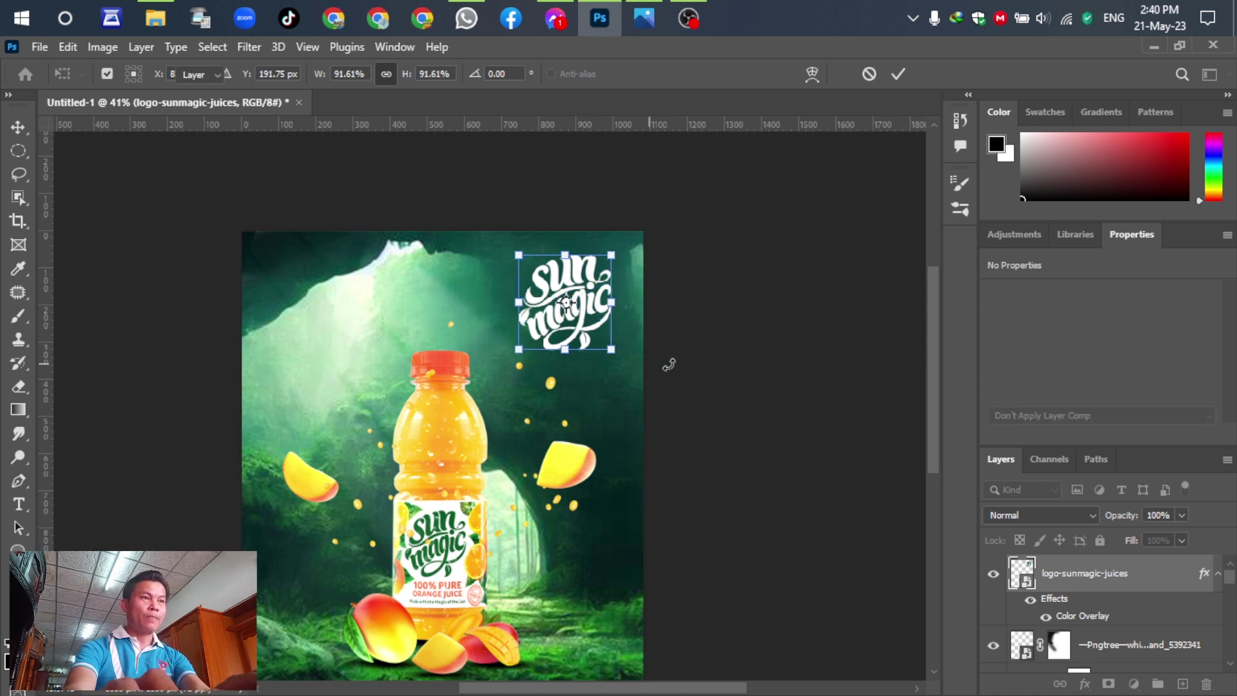
# - Change the logo's Color Overlay to bright green #66ff00, apply the layer style, and deselect the layer
pyautogui.click(1085, 684)
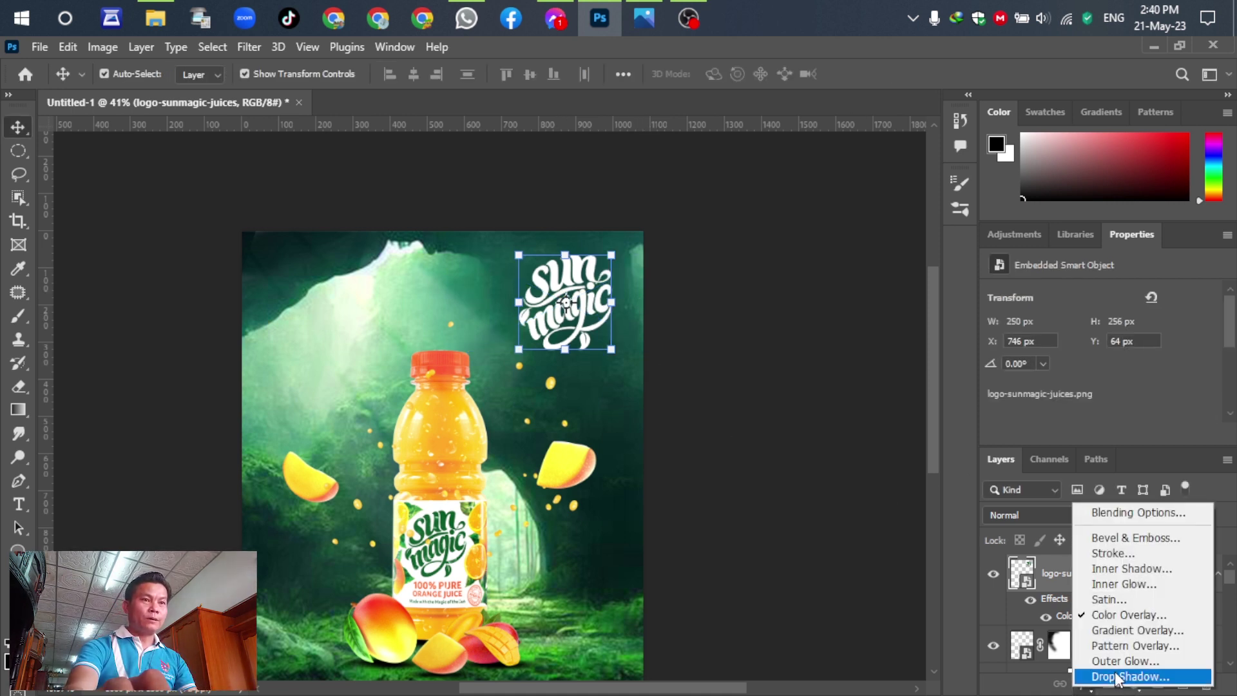
pyautogui.click(1134, 511)
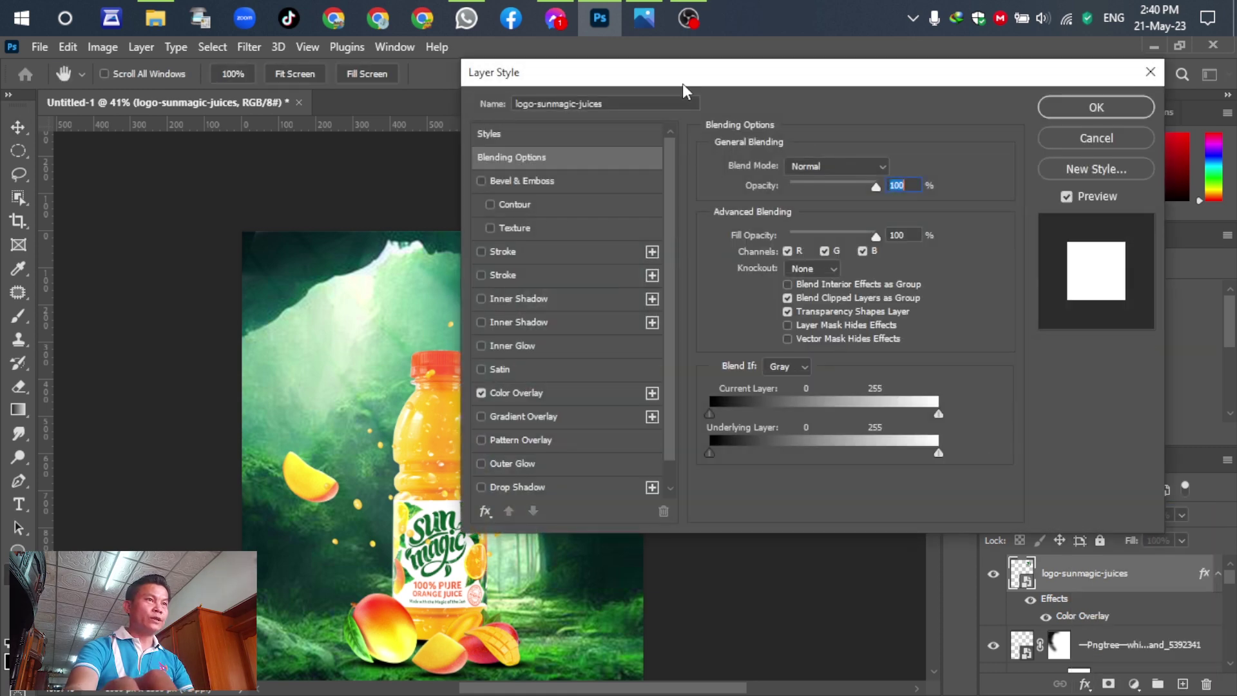
pyautogui.moveTo(674, 95); pyautogui.dragTo(887, 54)
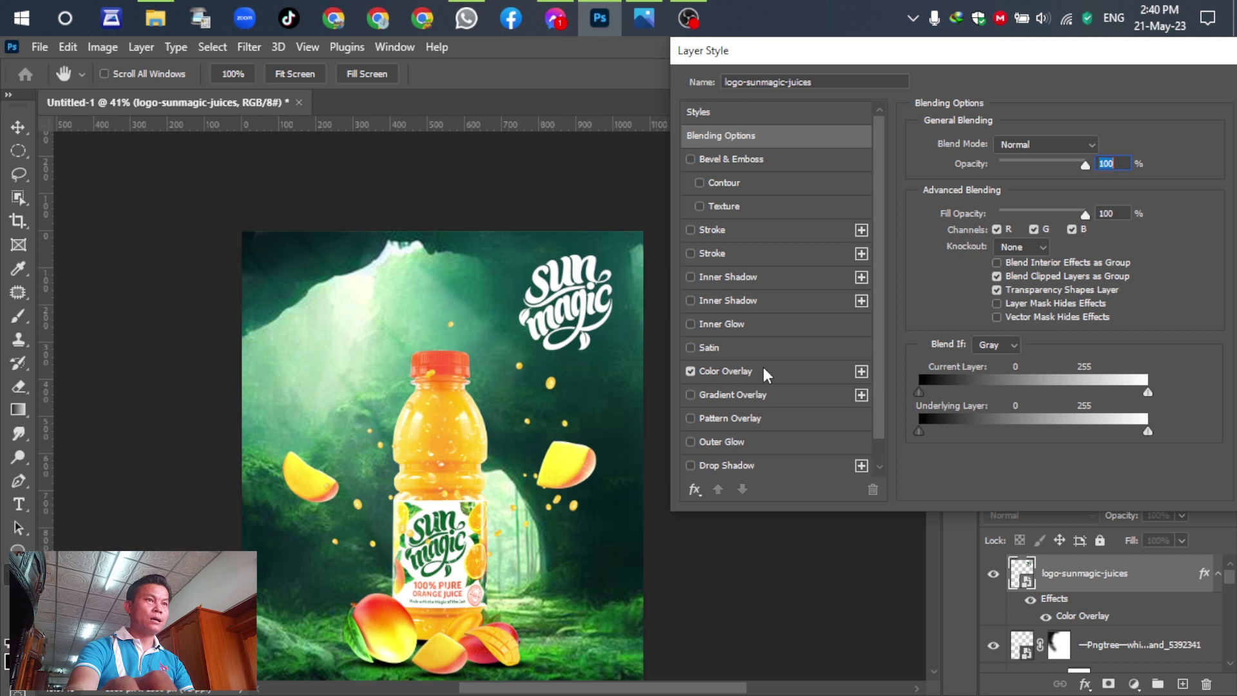
pyautogui.click(763, 365)
pyautogui.click(1103, 146)
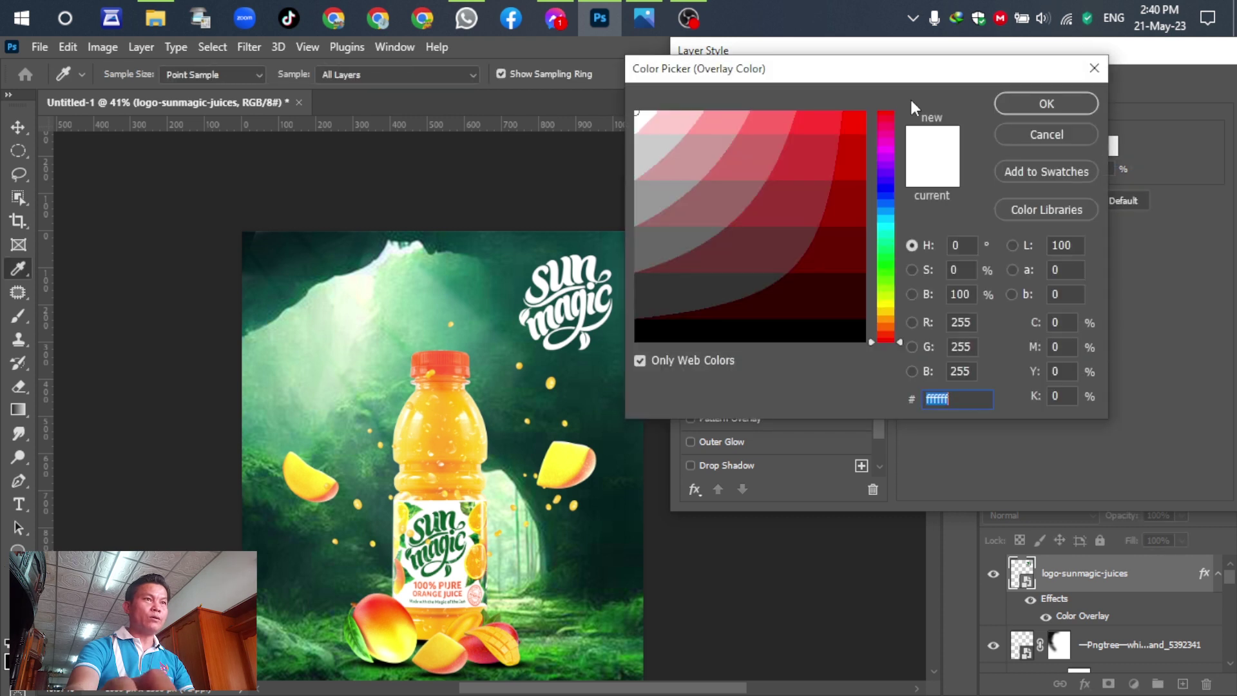
pyautogui.click(855, 115)
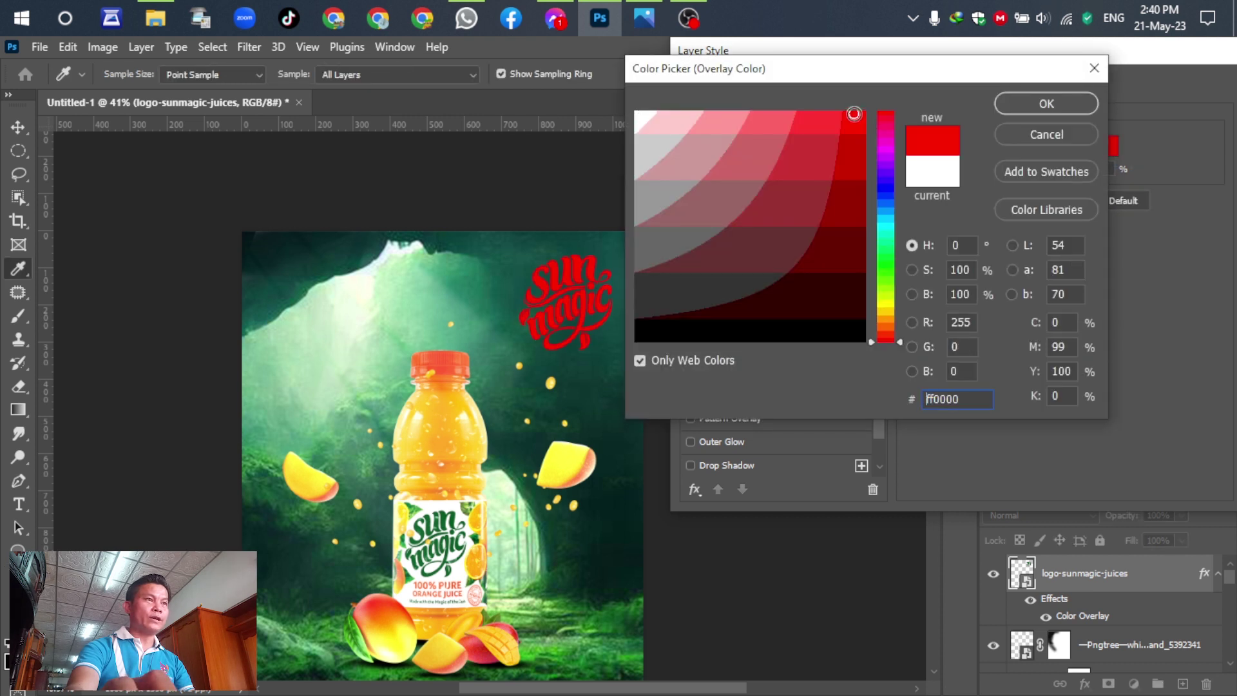
pyautogui.click(886, 280)
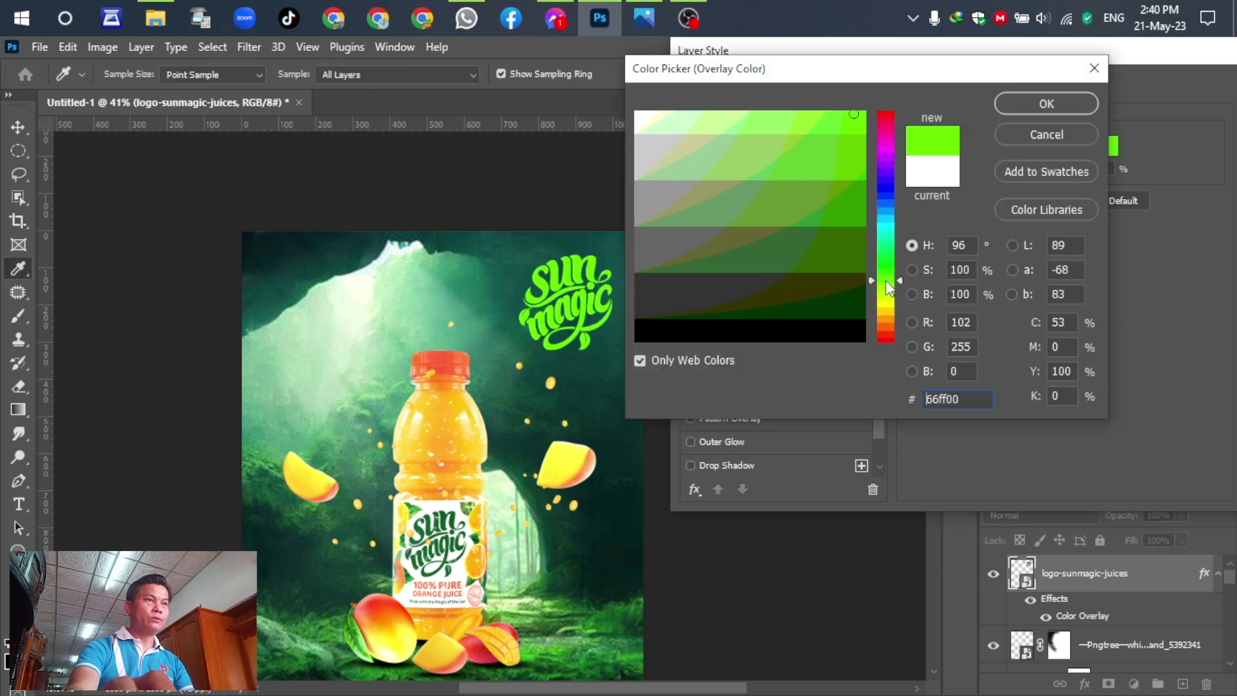
pyautogui.click(1023, 102)
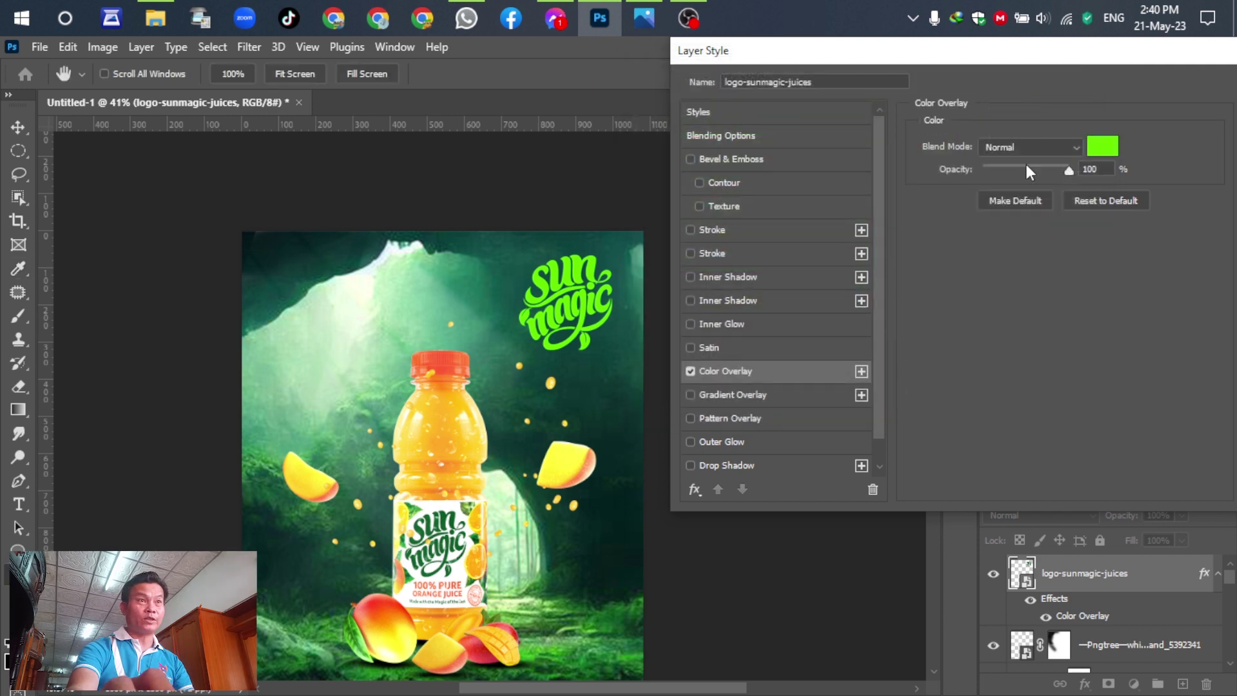
pyautogui.moveTo(1088, 82); pyautogui.dragTo(941, 80)
pyautogui.moveTo(1173, 86); pyautogui.dragTo(1020, 90)
pyautogui.click(1015, 111)
pyautogui.click(801, 346)
# - Check the reference poster Untitled-1.jpg in the photo viewer, return to Photoshop, and add a new top layer named Text
pyautogui.scroll(-3, 796, 361)
pyautogui.click(642, 17)
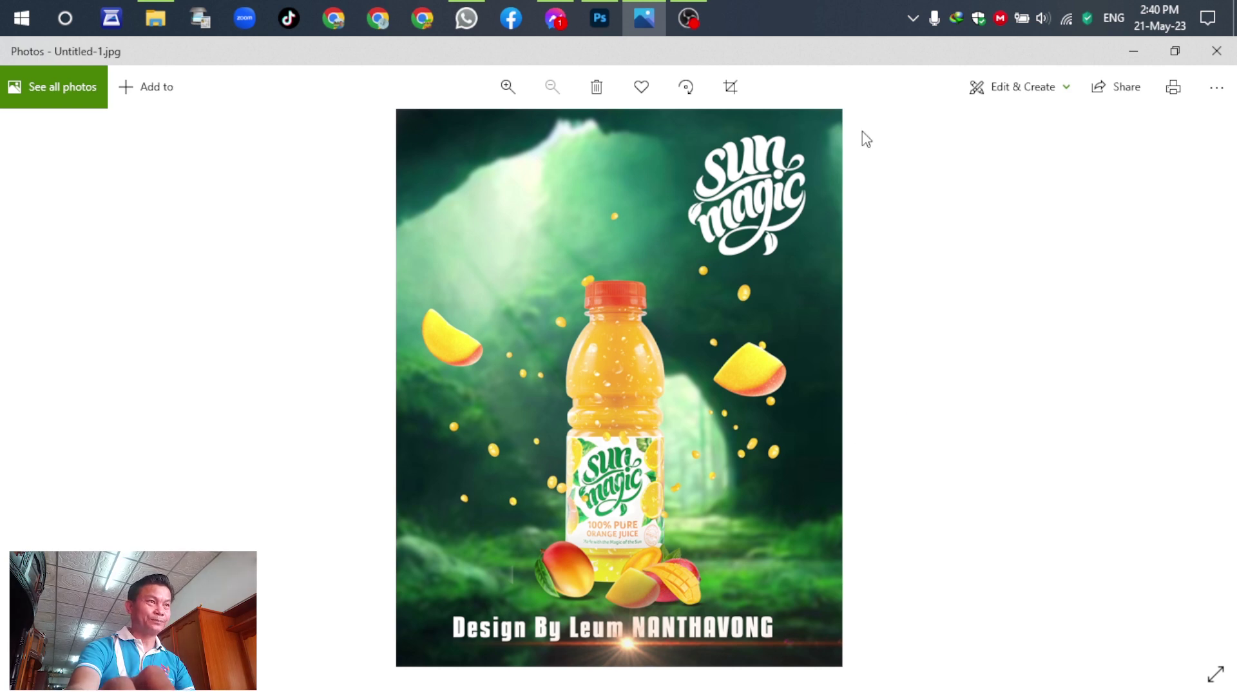
pyautogui.click(600, 17)
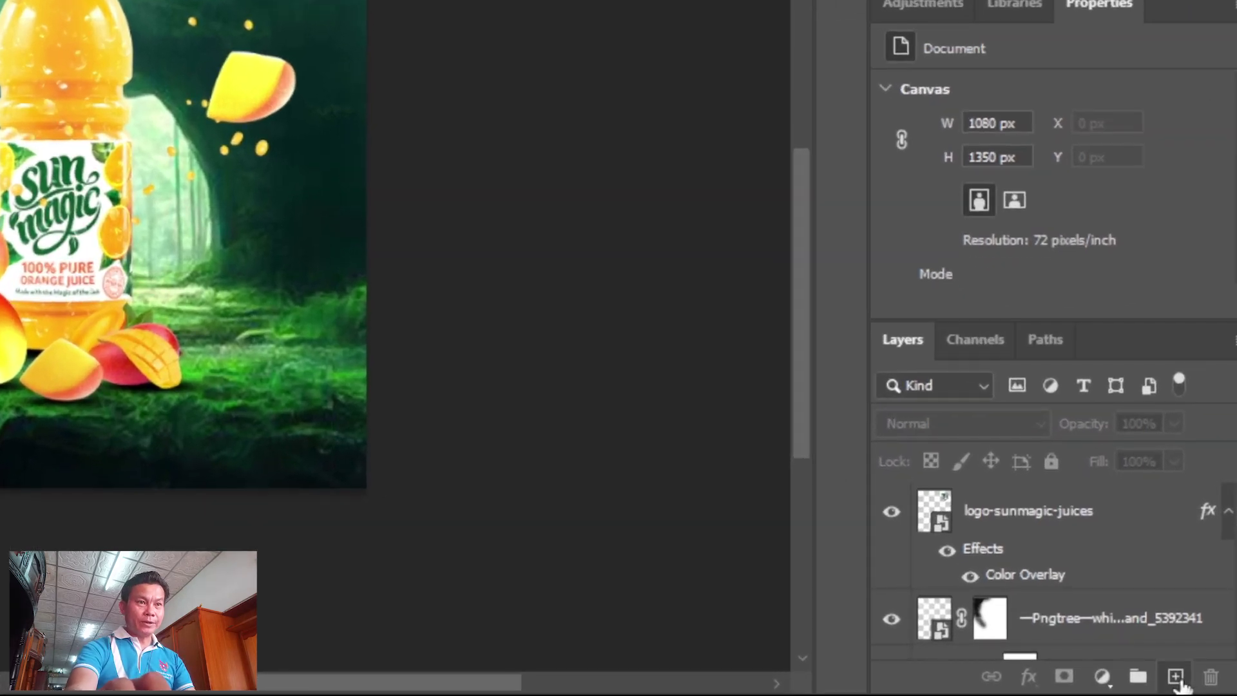
pyautogui.click(1183, 683)
pyautogui.doubleClick(970, 509)
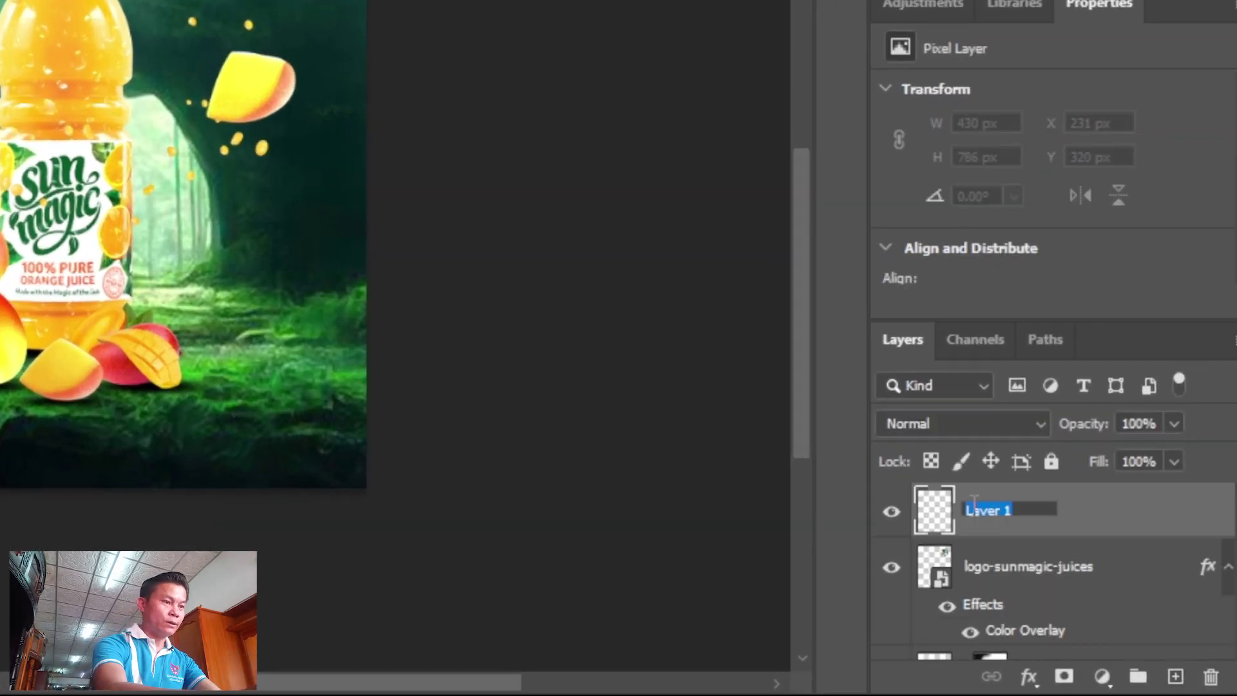
pyautogui.press('BackSpace')
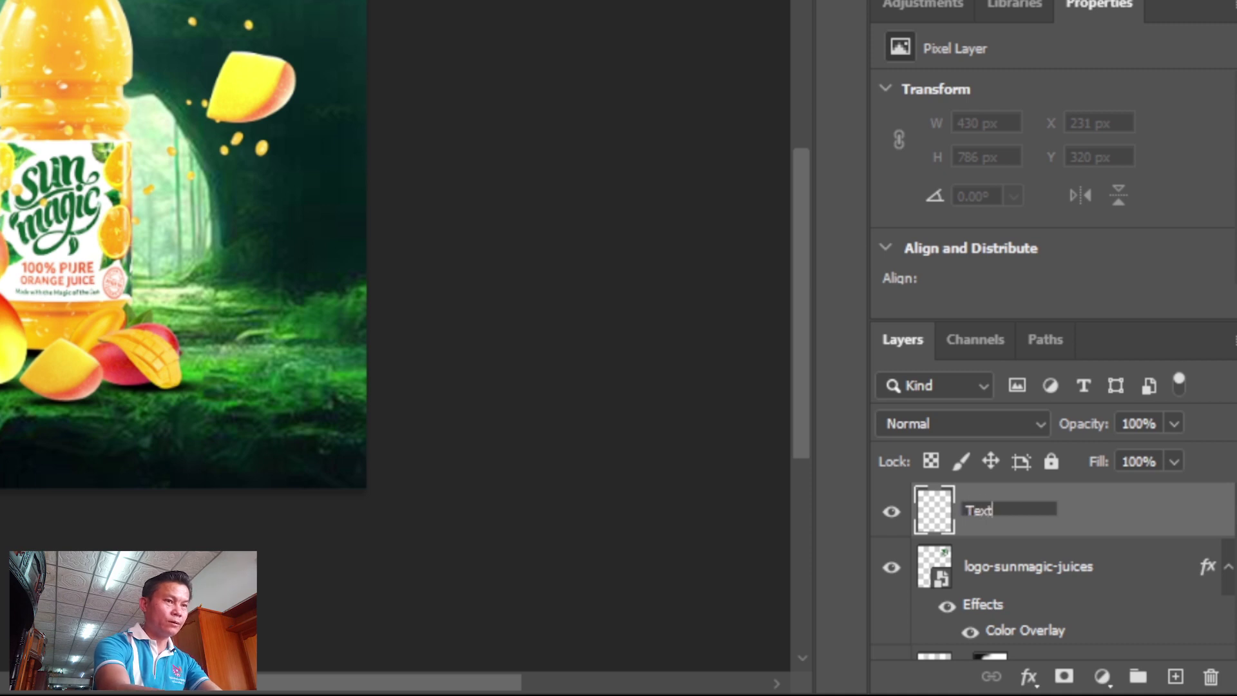
pyautogui.press('Return')
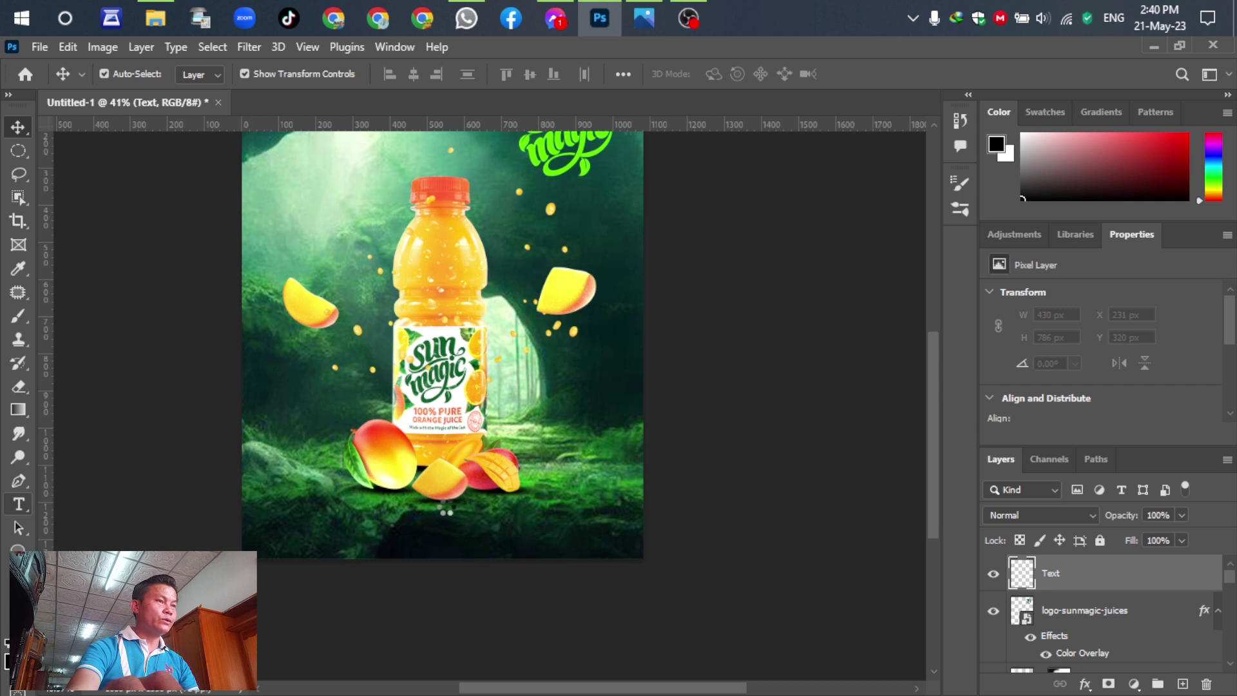
# - Add a white "Design By" credit line with the designer's full name below the mangoes, in Kenyan Coffee Bold at 20.61 pt
pyautogui.click(349, 518)
pyautogui.press('BackSpace')
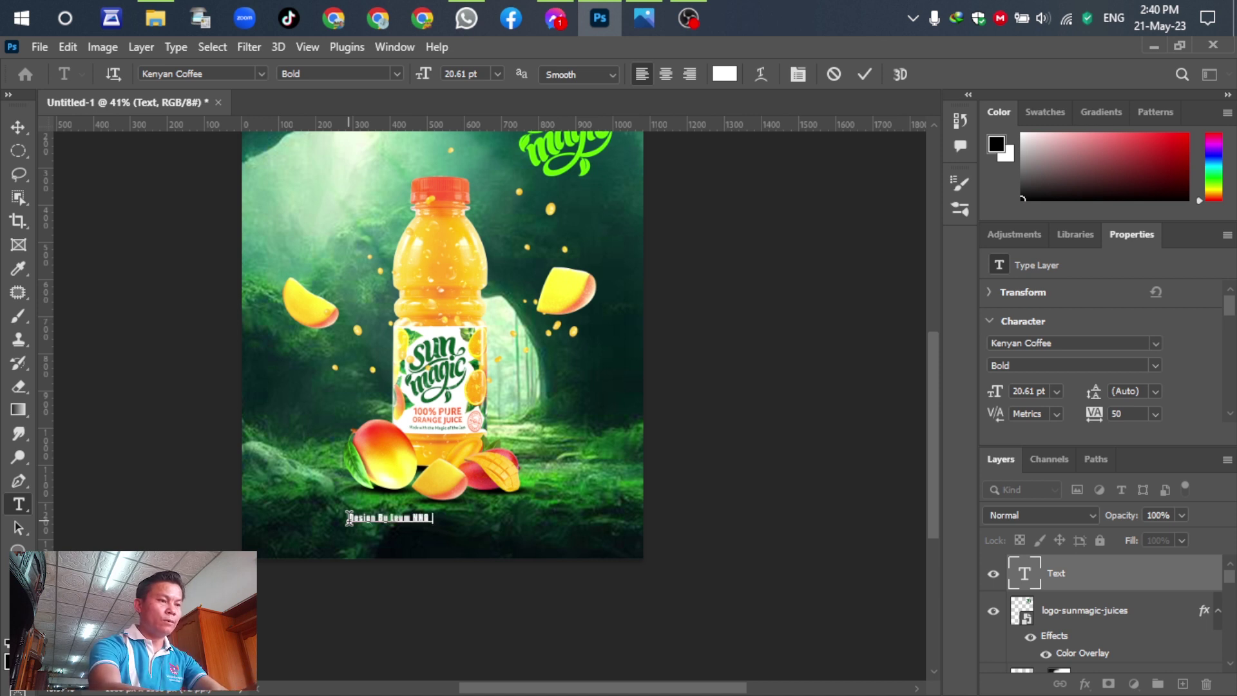
pyautogui.write('D')
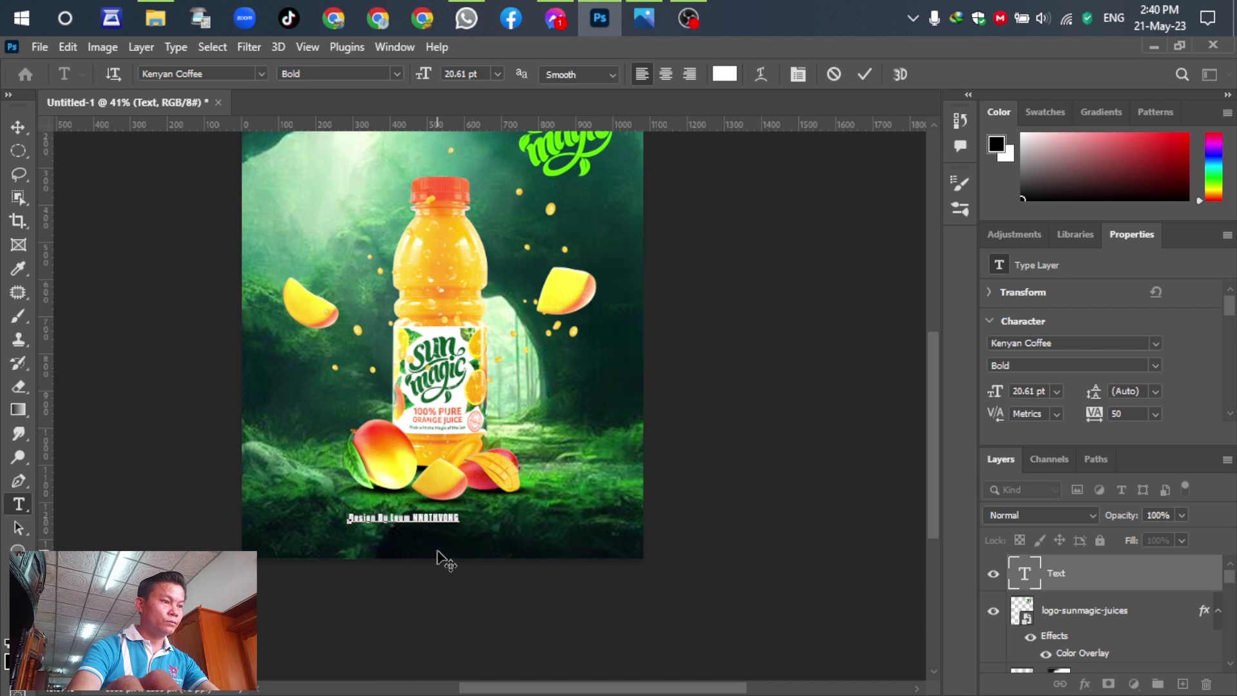
pyautogui.write('O')
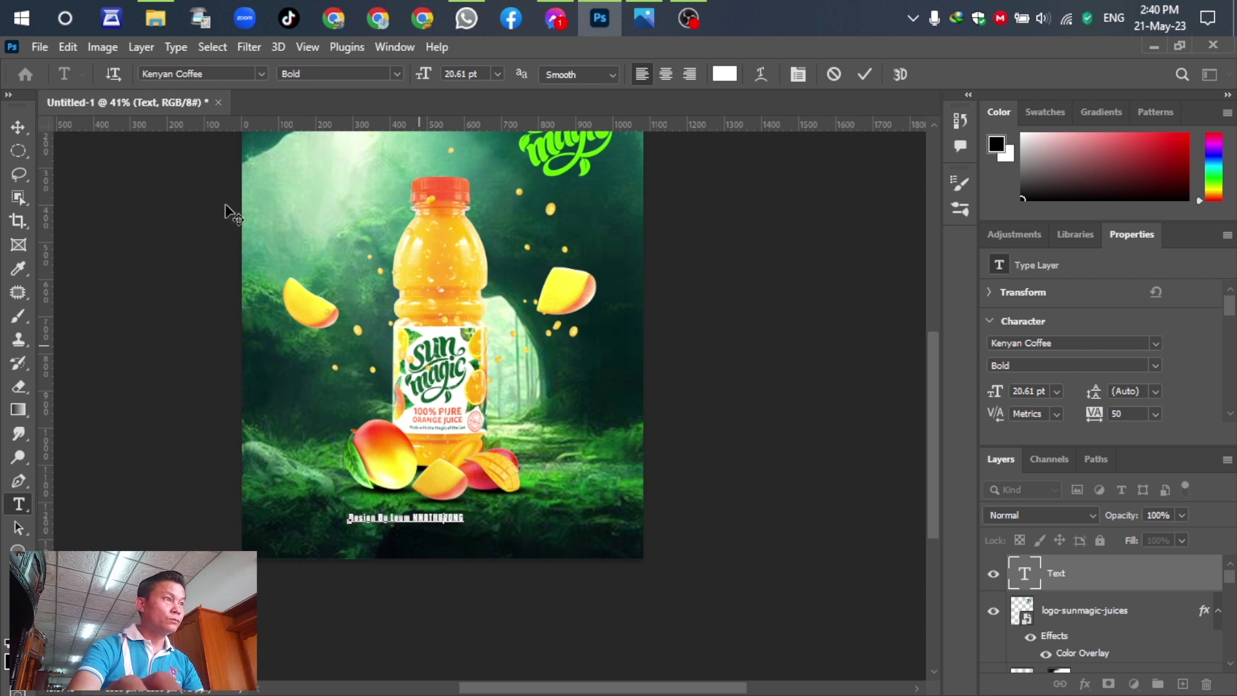
# - Scale the credit text to 252.53%, centre it beneath the mangoes at X 531.00 px, Y 1252.29 px, and commit it
pyautogui.click(19, 129)
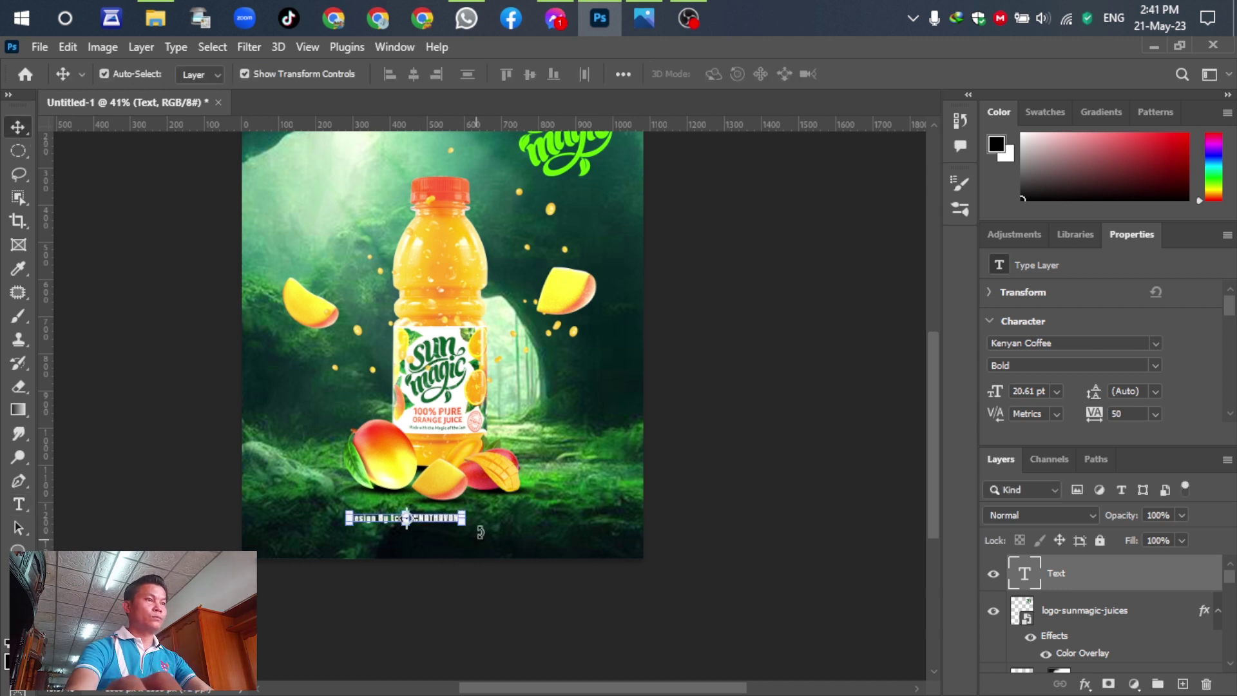
pyautogui.moveTo(471, 528); pyautogui.dragTo(621, 550)
pyautogui.moveTo(554, 529); pyautogui.dragTo(511, 526)
pyautogui.moveTo(586, 522); pyautogui.dragTo(518, 525)
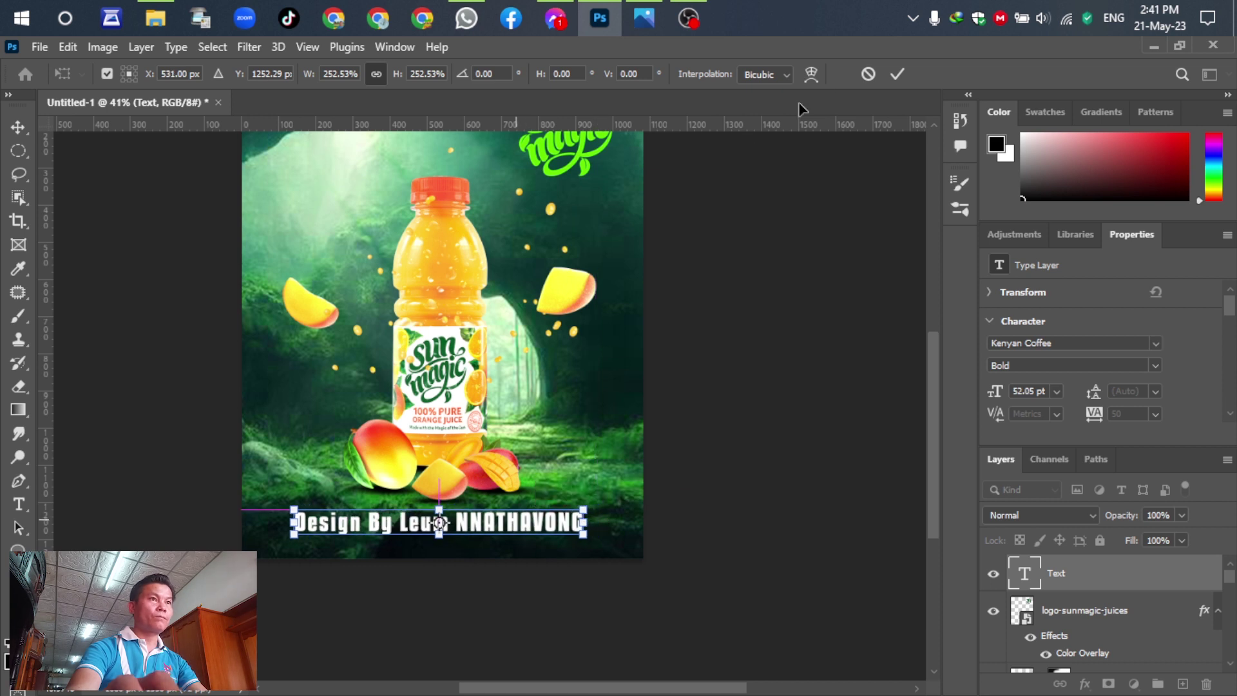
pyautogui.click(897, 74)
pyautogui.click(803, 458)
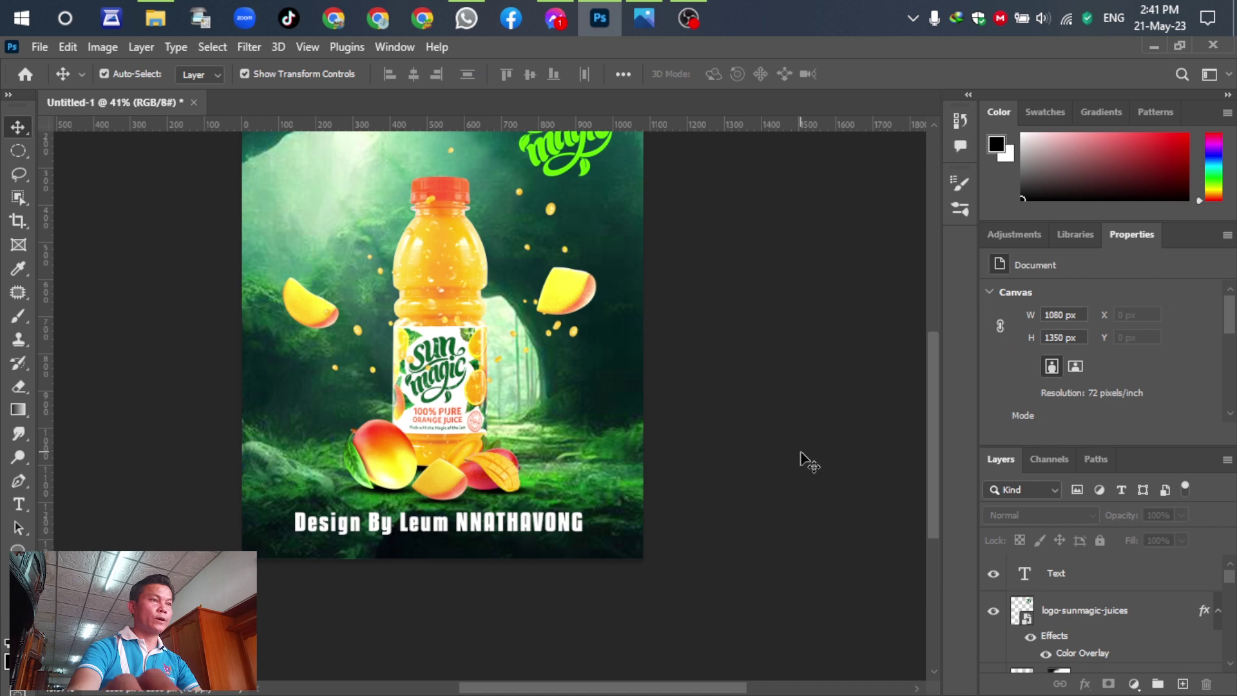
# - Place the light flare 58e91592eb97430e819064ed.png under the credit text, scaled to 247.80% at X 683.52 px, Y 1313.04 px, and commit it
pyautogui.click(155, 18)
pyautogui.click(353, 203)
pyautogui.moveTo(609, 205); pyautogui.dragTo(451, 444)
pyautogui.moveTo(451, 353); pyautogui.dragTo(638, 554)
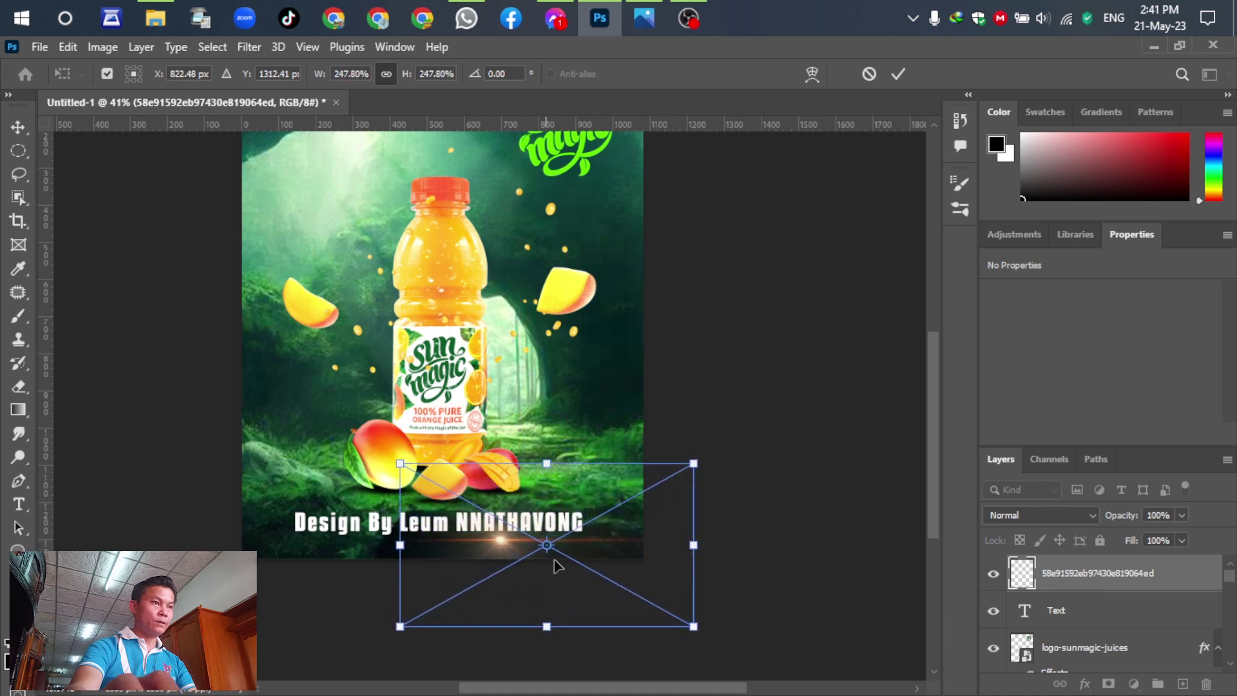
pyautogui.moveTo(566, 565); pyautogui.dragTo(522, 558)
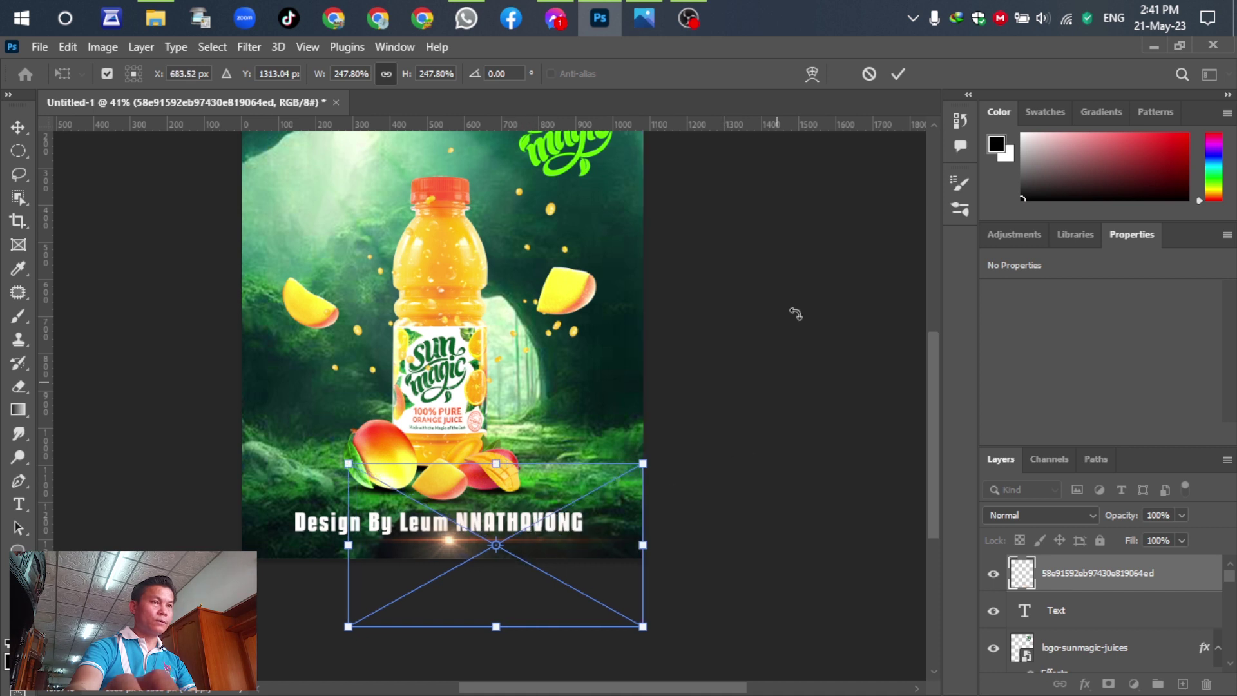
pyautogui.click(897, 76)
pyautogui.click(773, 462)
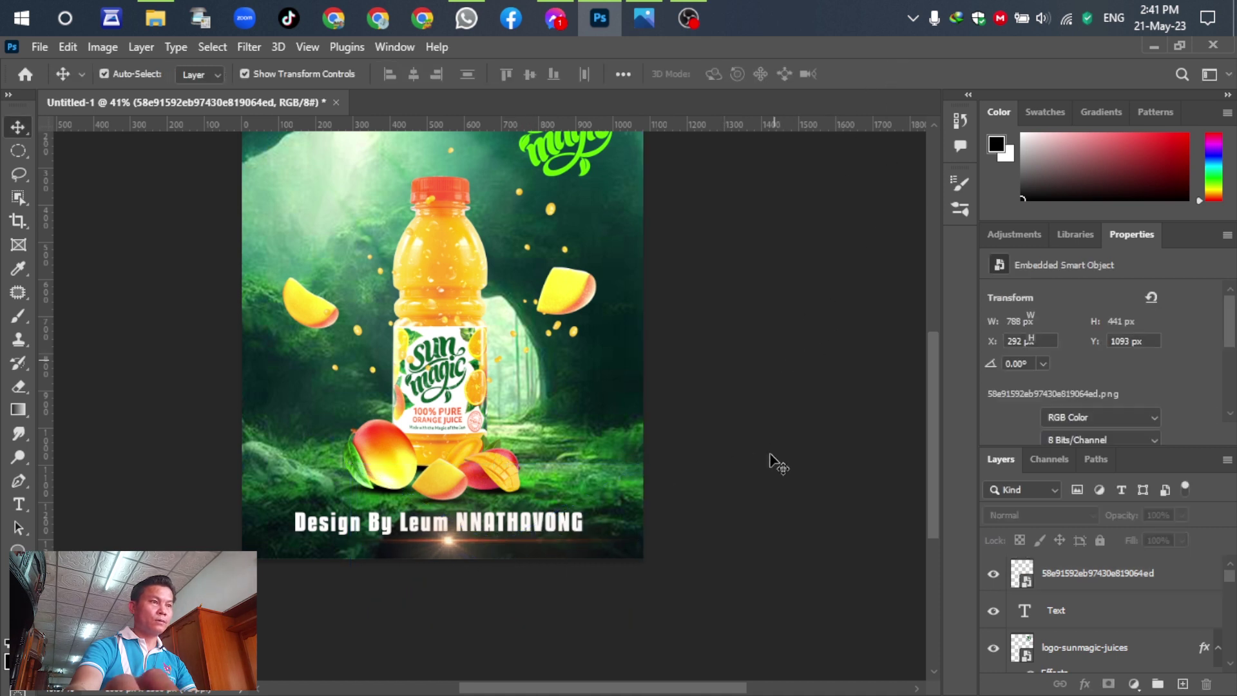
# - Review the whole poster composition, including the green logo, credit text and light flare
pyautogui.scroll(1, 773, 460)
pyautogui.scroll(-2, 758, 516)
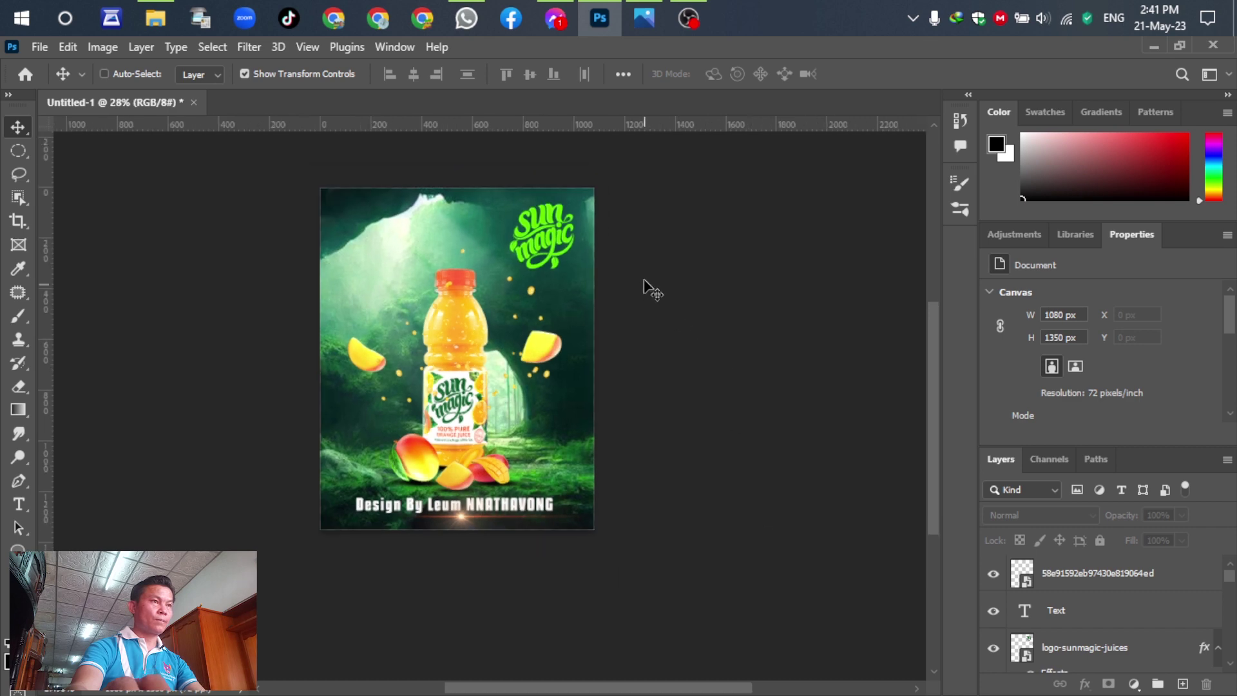
pyautogui.scroll(2, 599, 293)
pyautogui.scroll(-1, 555, 312)
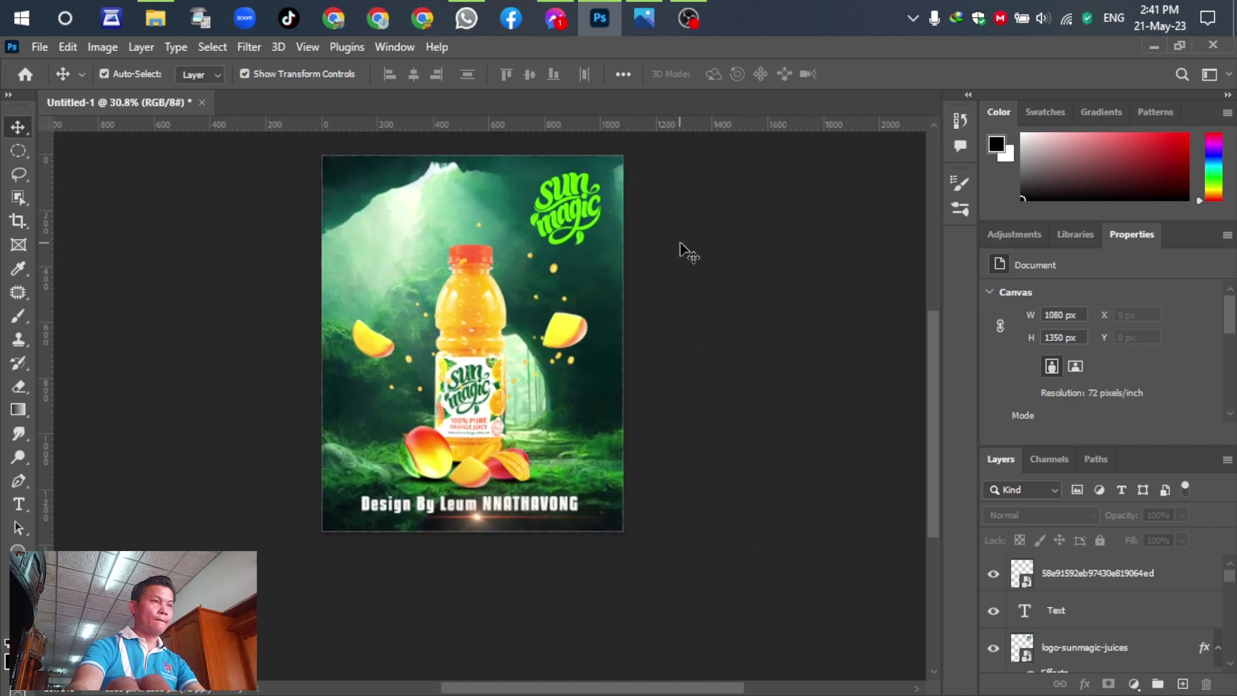
pyautogui.scroll(2, 529, 480)
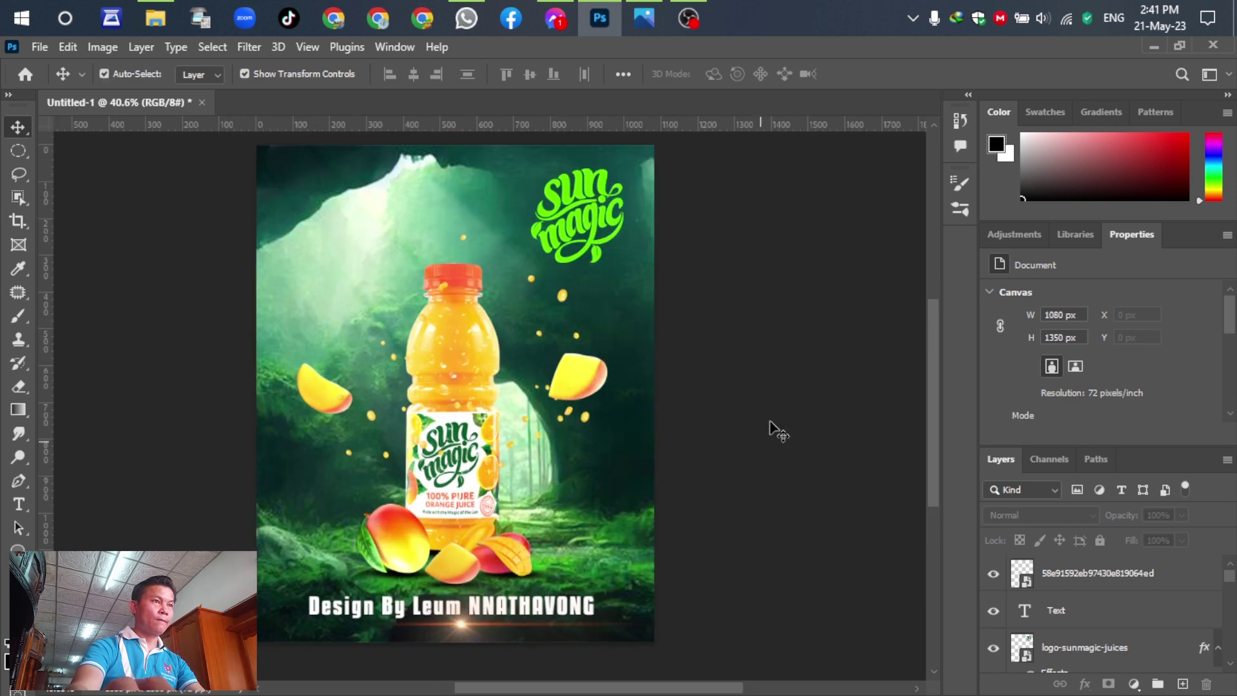
pyautogui.scroll(1, 772, 416)
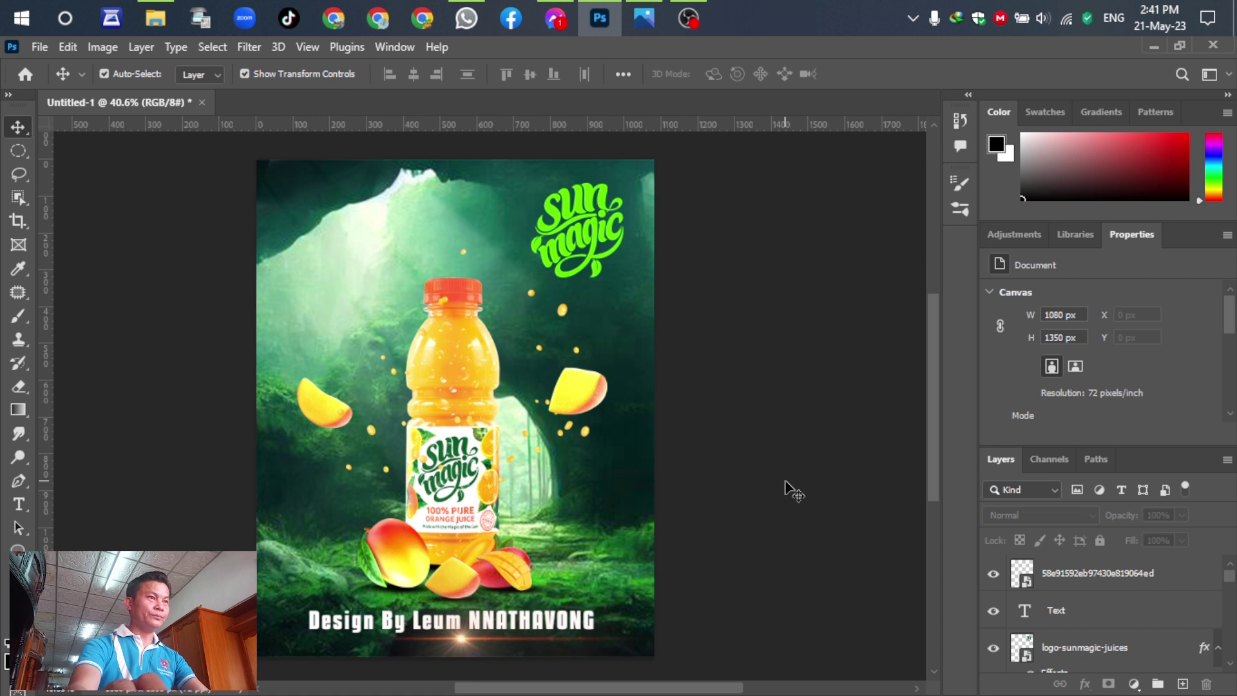
pyautogui.scroll(2, 795, 492)
pyautogui.scroll(-1, 792, 475)
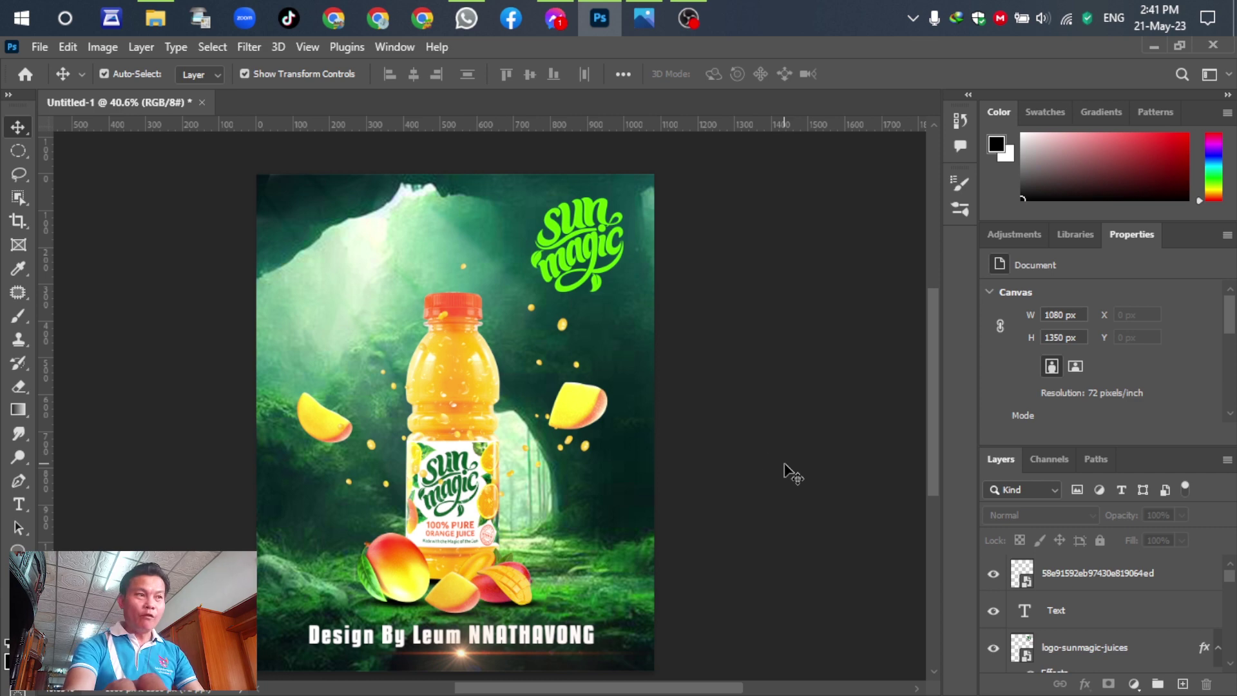
# - Save a JPEG copy of the poster as Untitled-21.jpg in the OBS Studio Data folder, at quality 12 with Progressive format
pyautogui.click(40, 49)
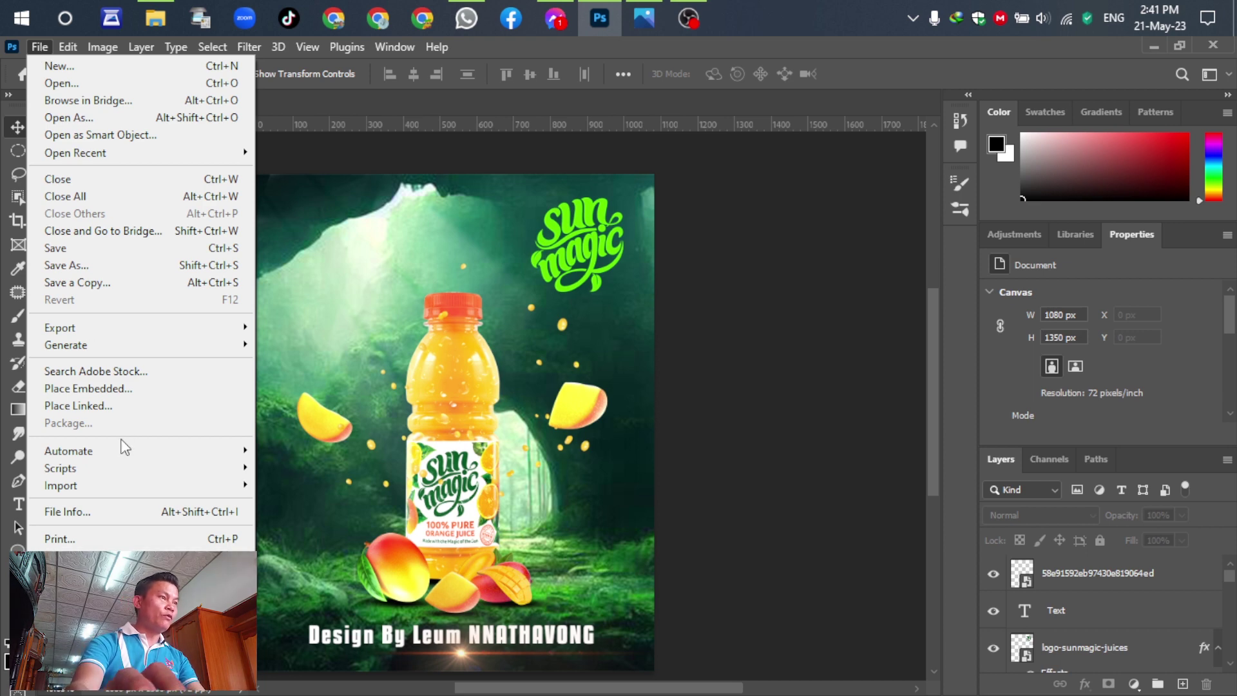
pyautogui.click(98, 284)
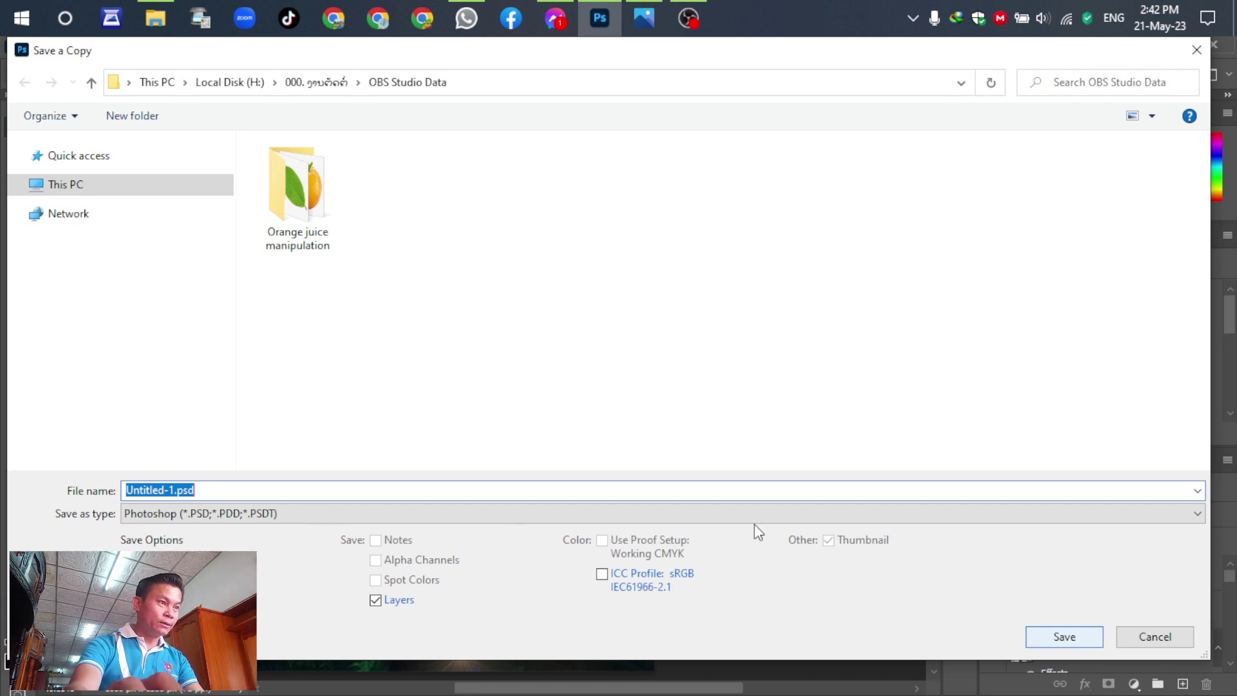
pyautogui.click(756, 521)
pyautogui.click(334, 510)
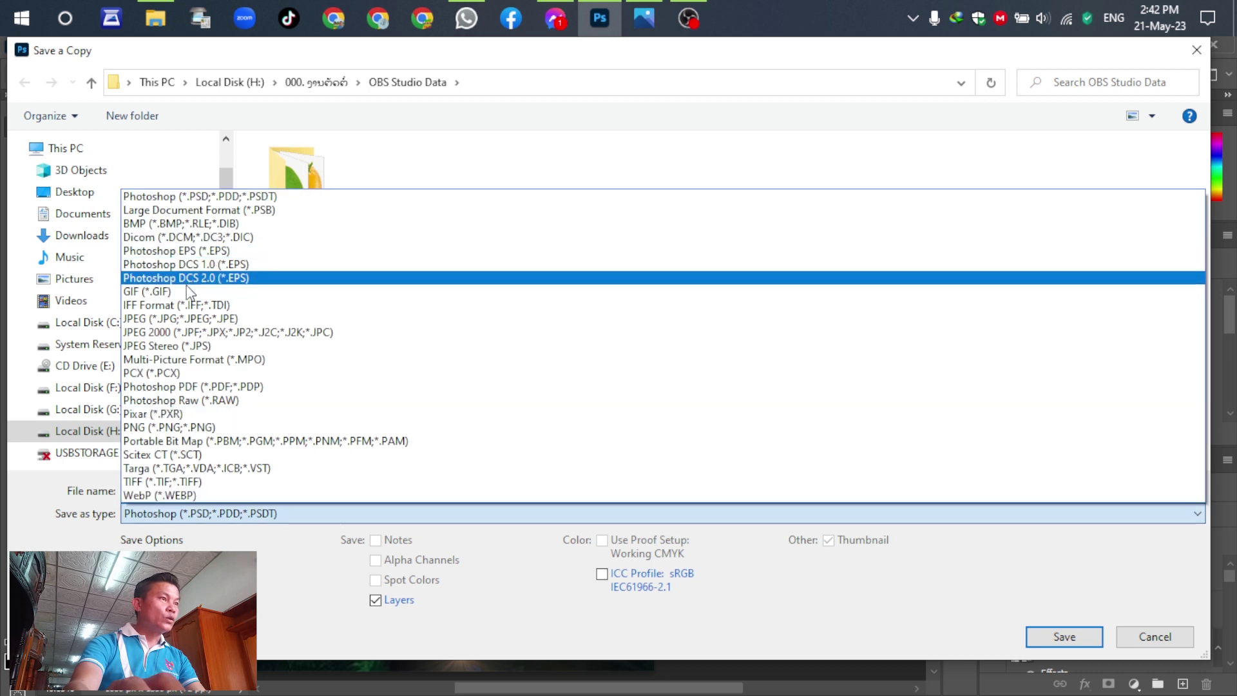
pyautogui.click(178, 321)
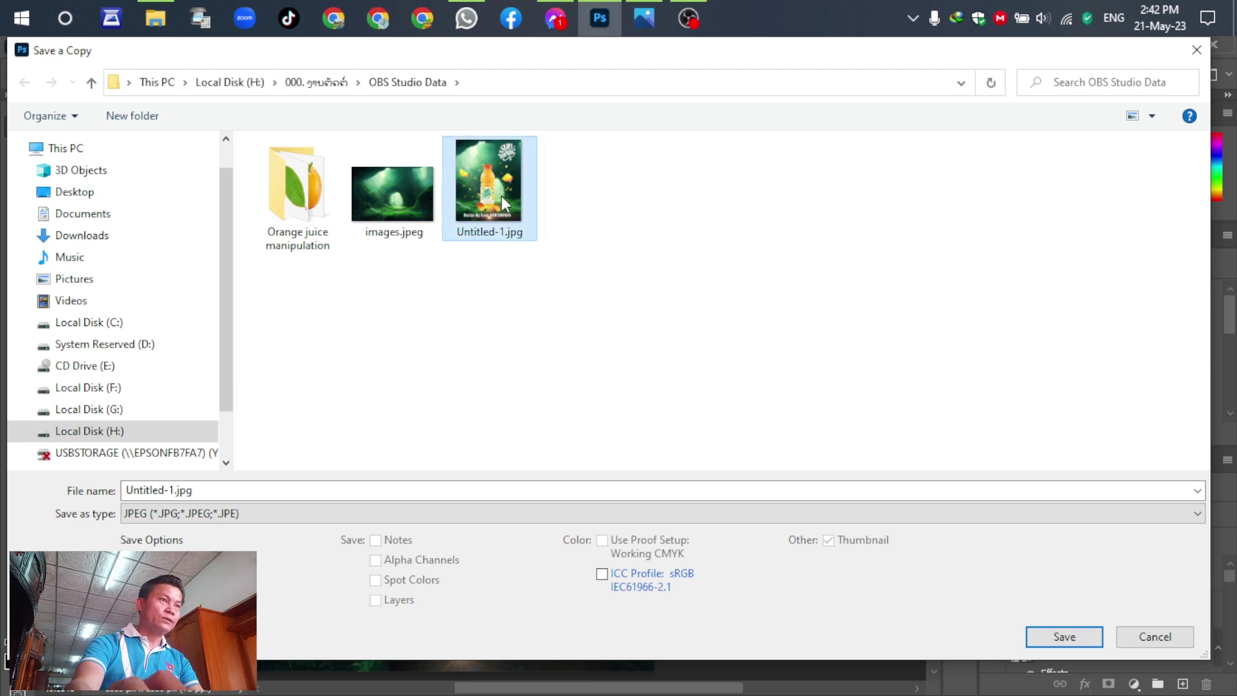
pyautogui.click(176, 489)
pyautogui.click(171, 491)
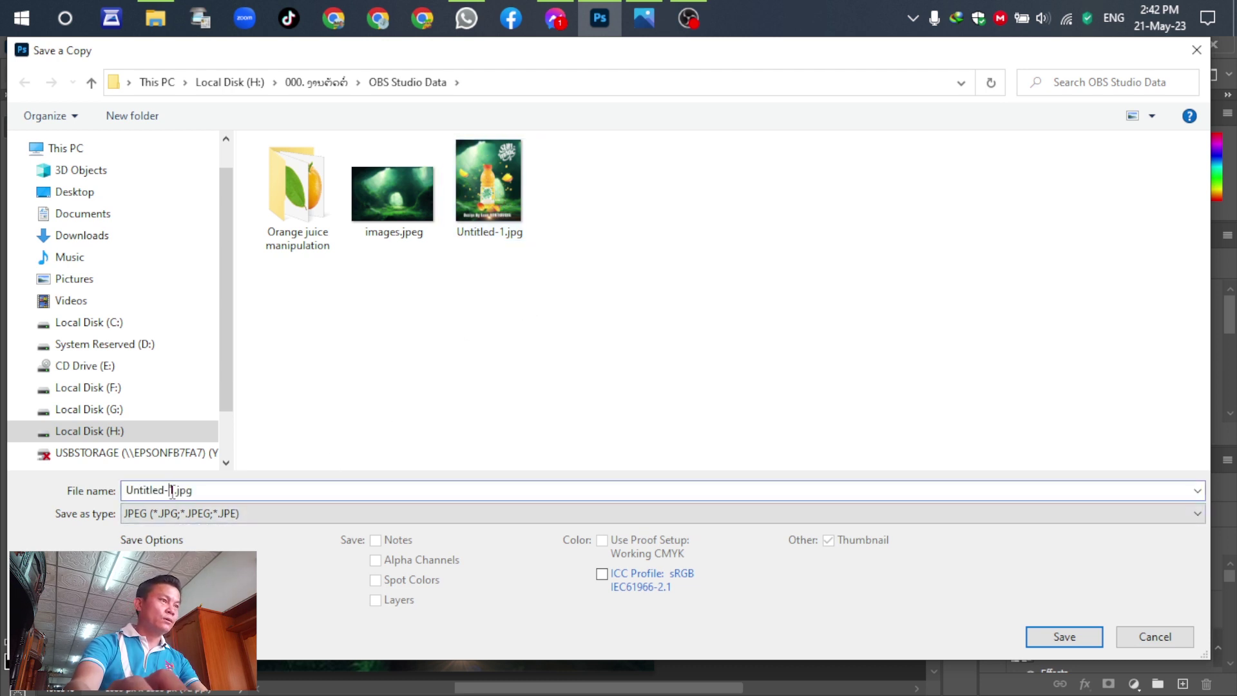
pyautogui.click(1042, 643)
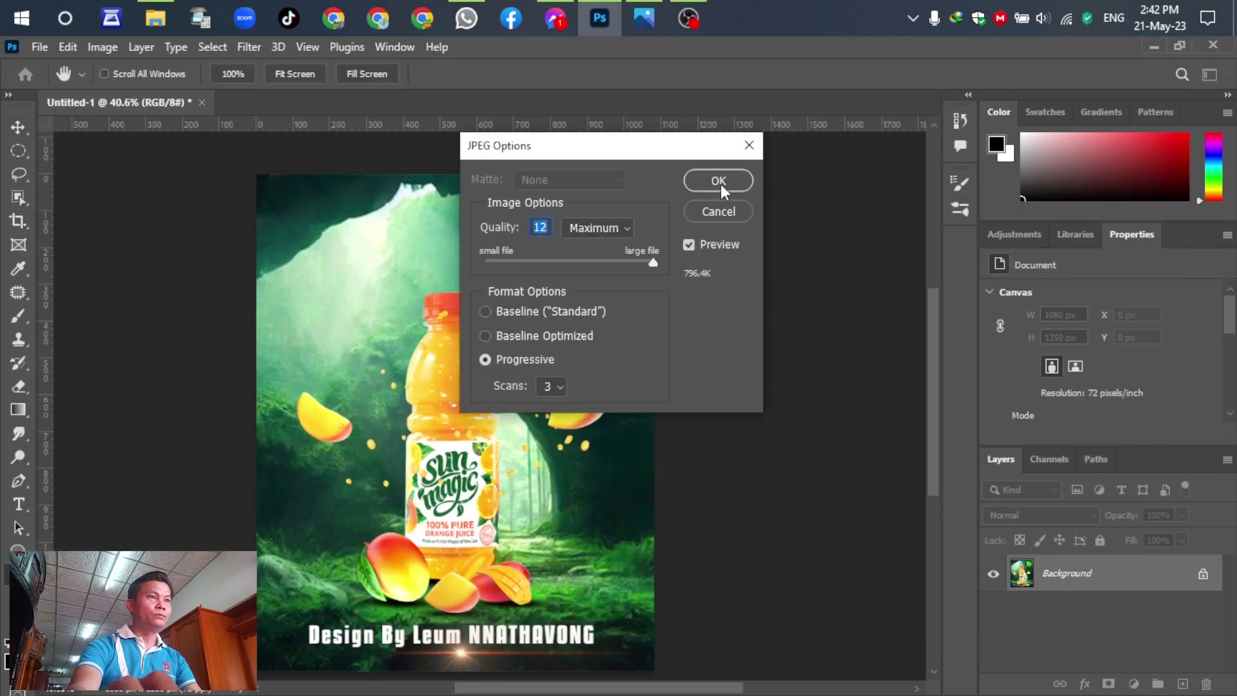
pyautogui.click(740, 215)
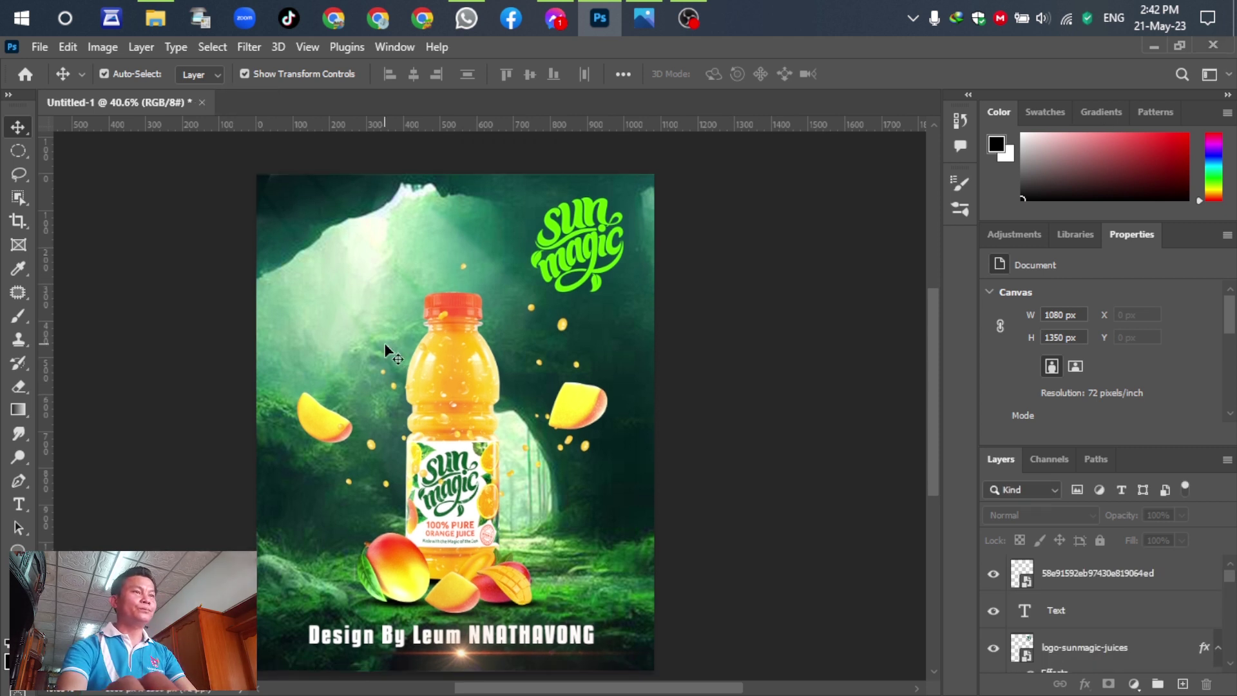
# - Switch to File Explorer and open the exported Untitled-21.jpg from the OBS Studio Data folder
pyautogui.click(156, 18)
pyautogui.click(843, 329)
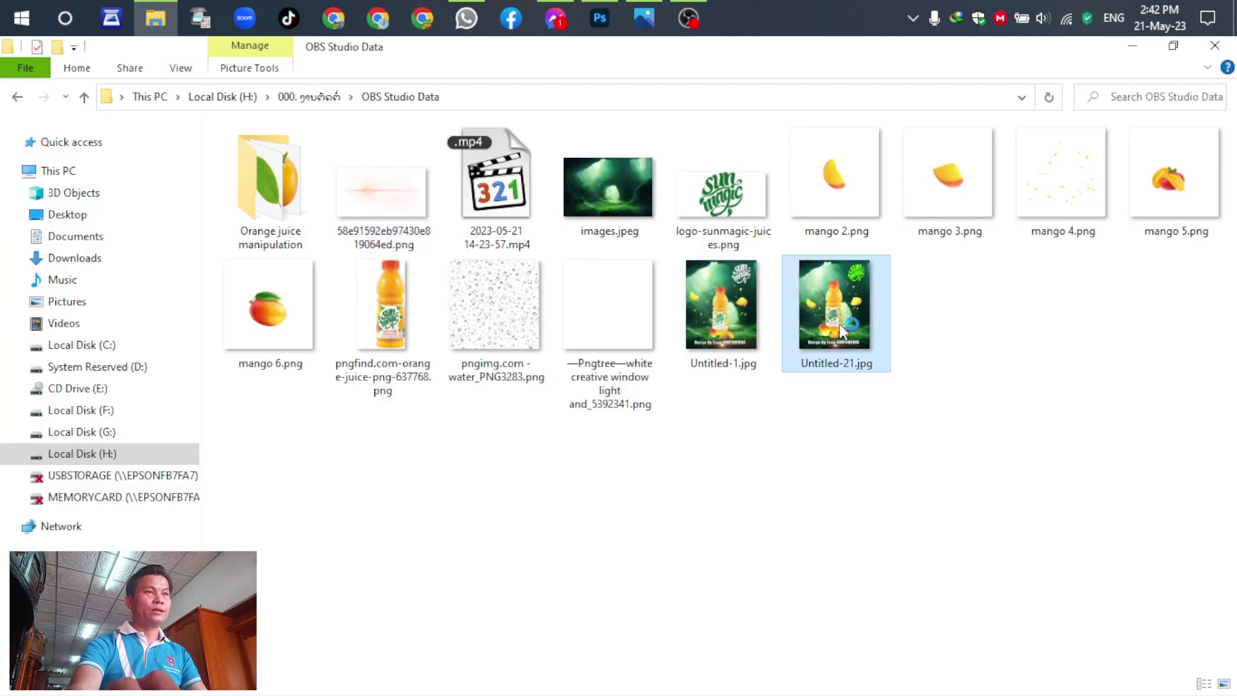
pyautogui.press('Return')
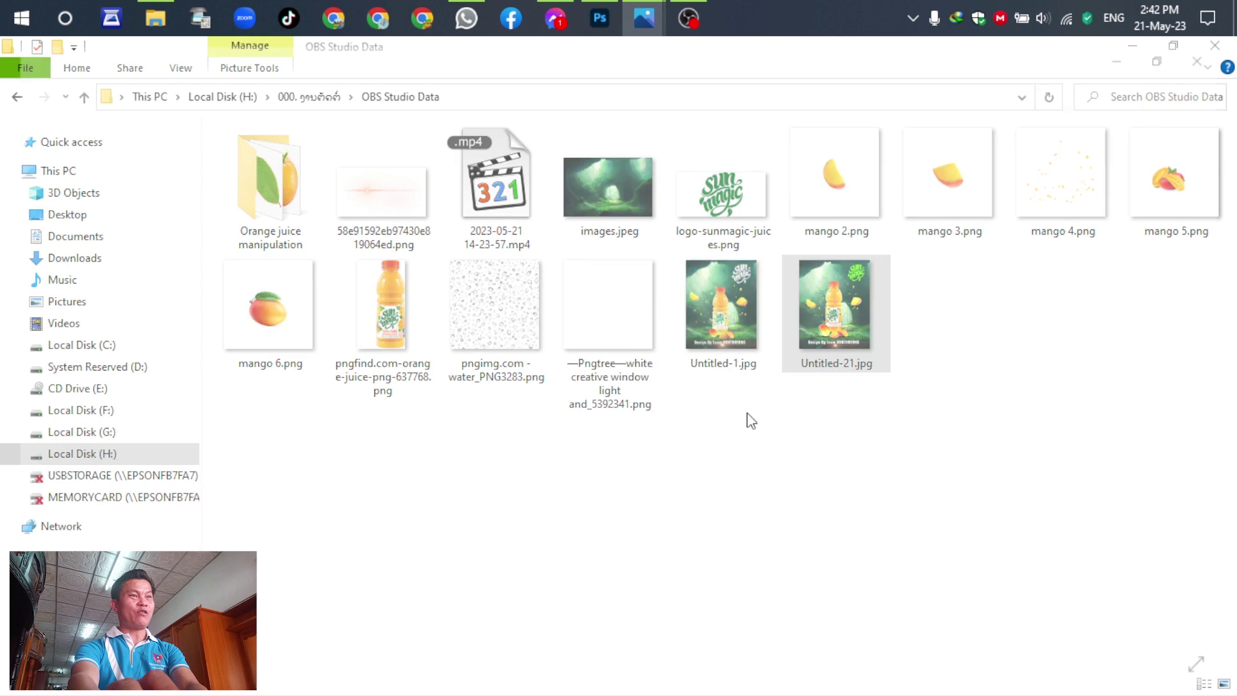